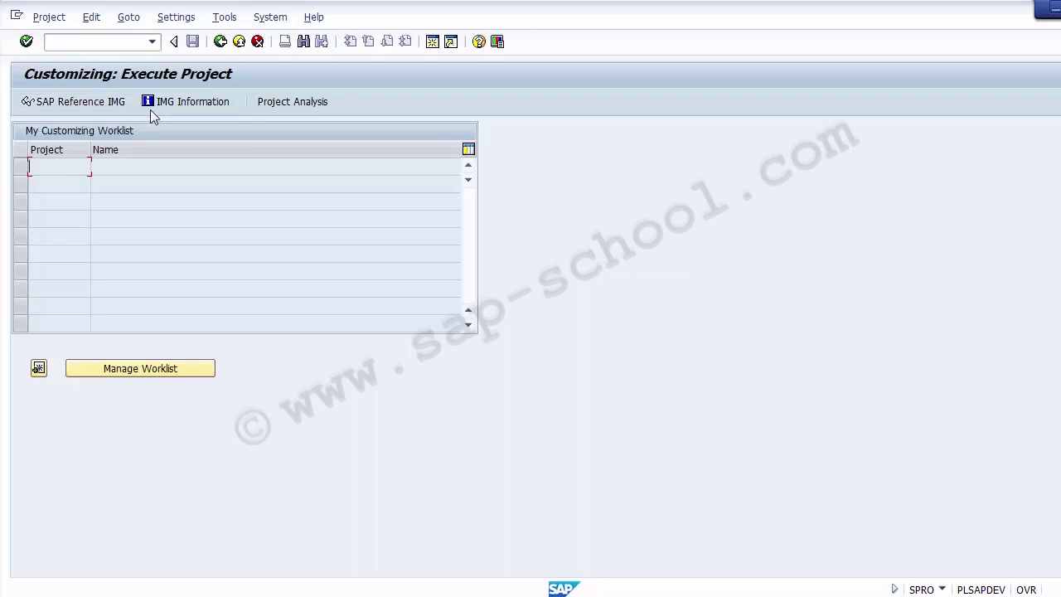
Open the SAP Reference IMG and expand the Controlling node in the implementation guide
click(59, 106)
click(84, 106)
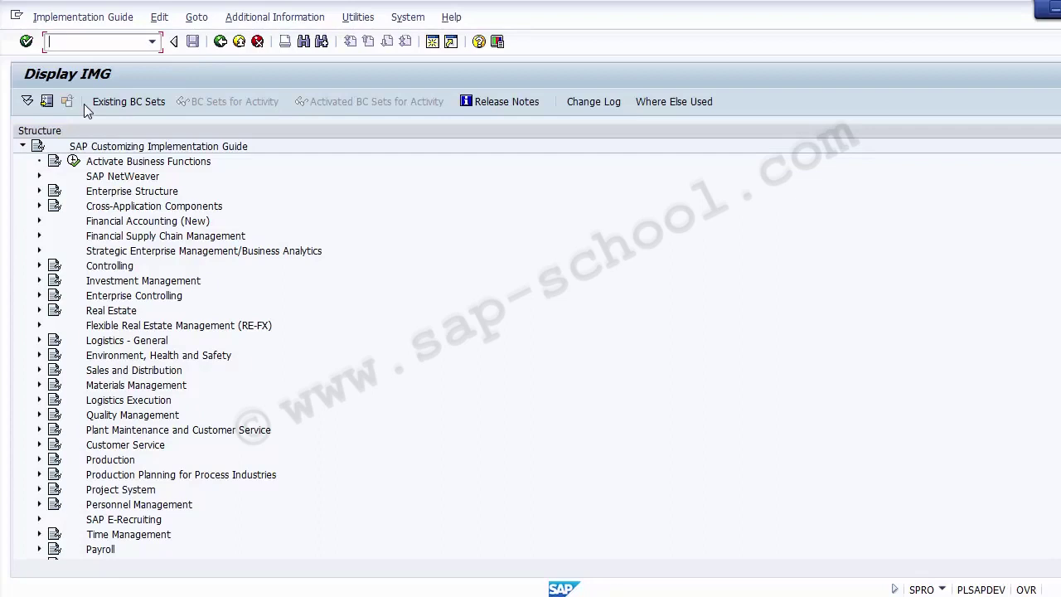
click(122, 268)
click(39, 266)
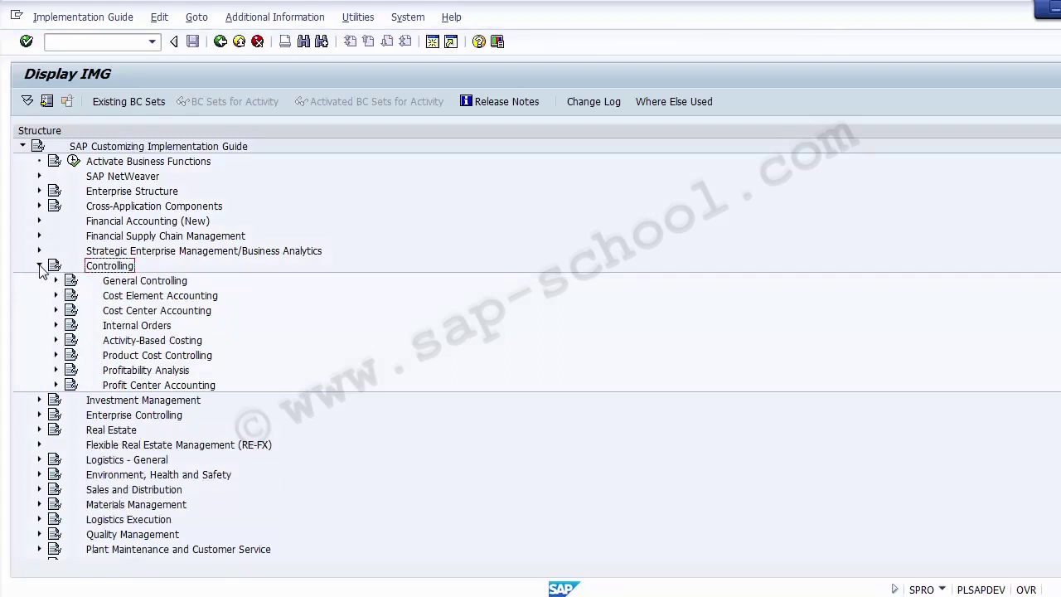
Review the areas under Controlling, from General Controlling and Cost Element Accounting through Profitability Analysis and Profit Center Accounting
click(137, 295)
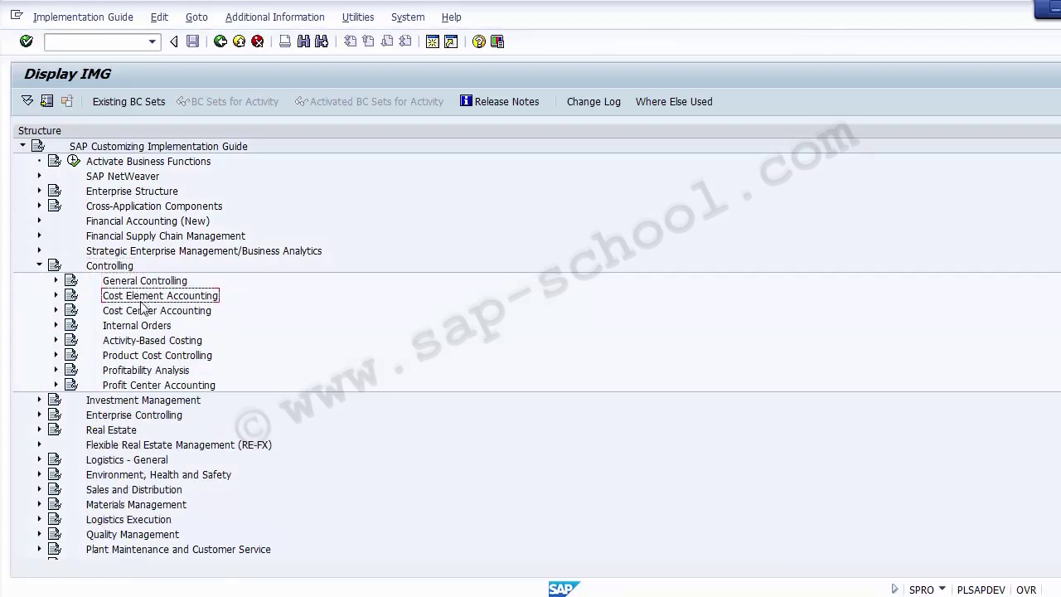
click(141, 311)
click(141, 326)
click(143, 340)
click(140, 356)
click(141, 370)
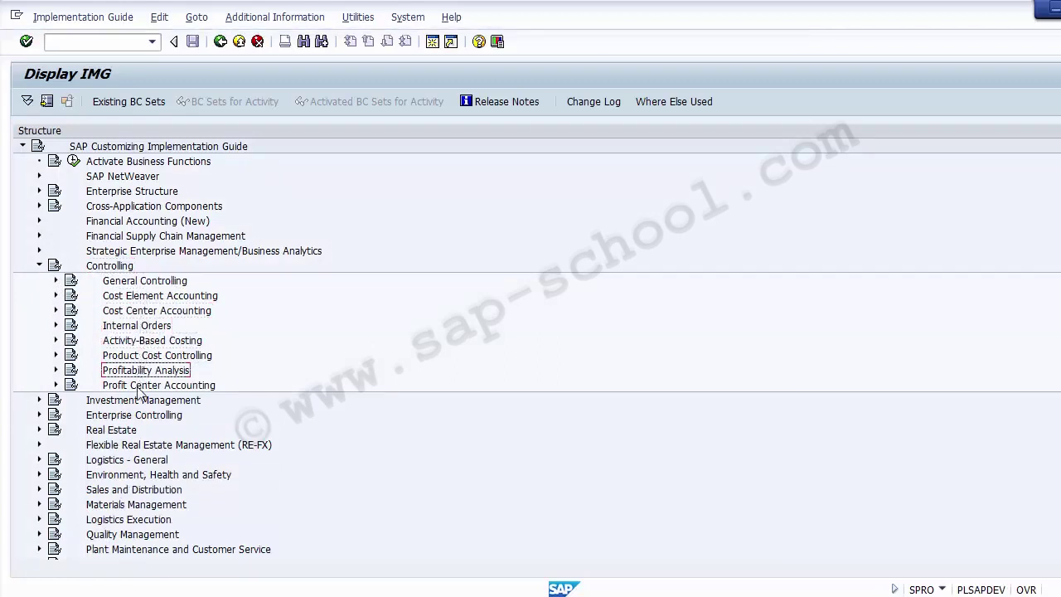
click(141, 385)
click(129, 282)
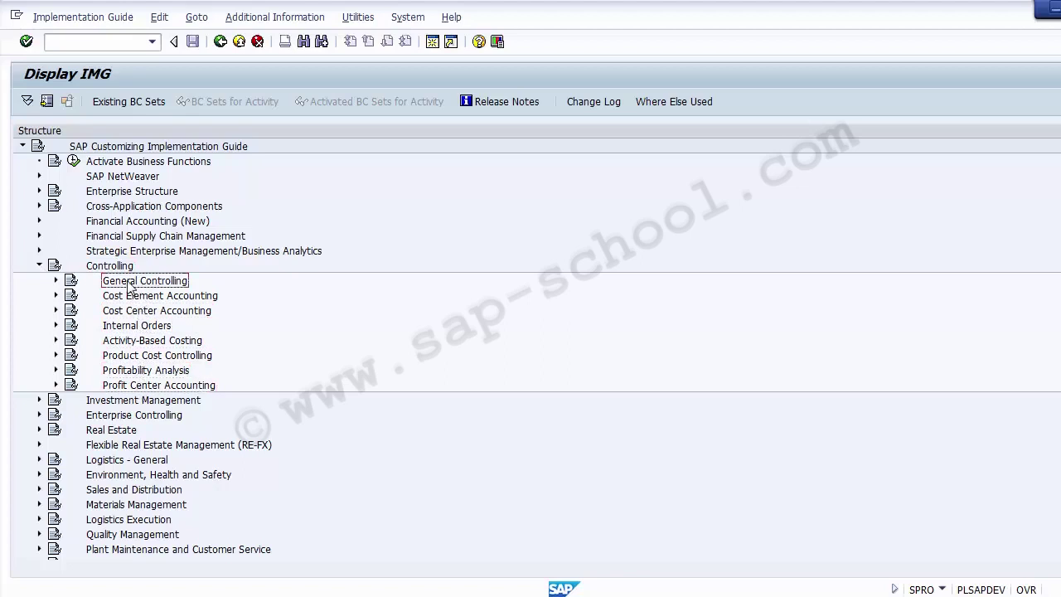
click(39, 266)
click(39, 266)
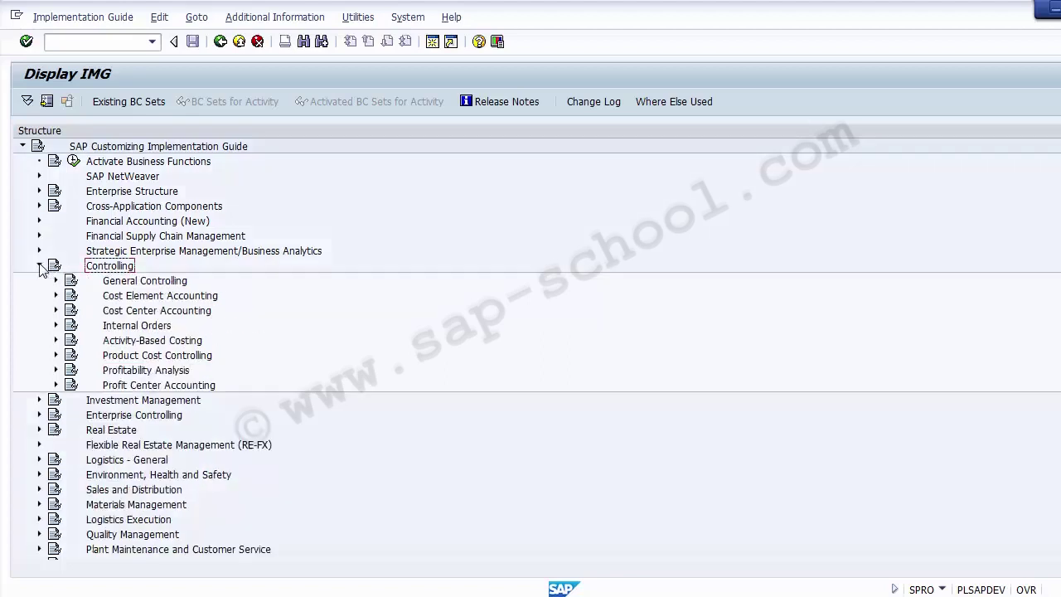
click(137, 283)
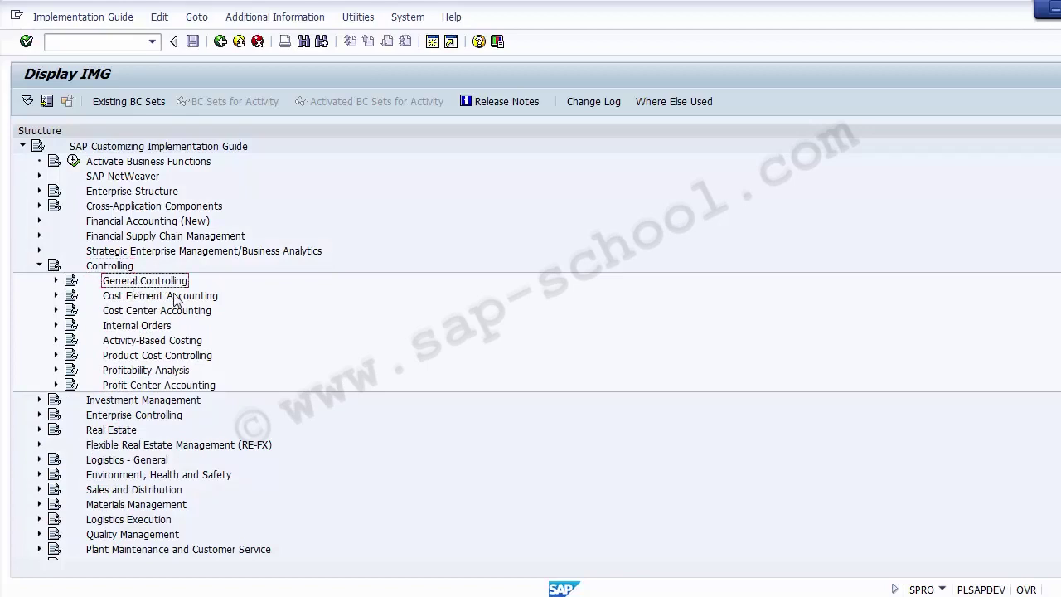
click(174, 297)
click(174, 310)
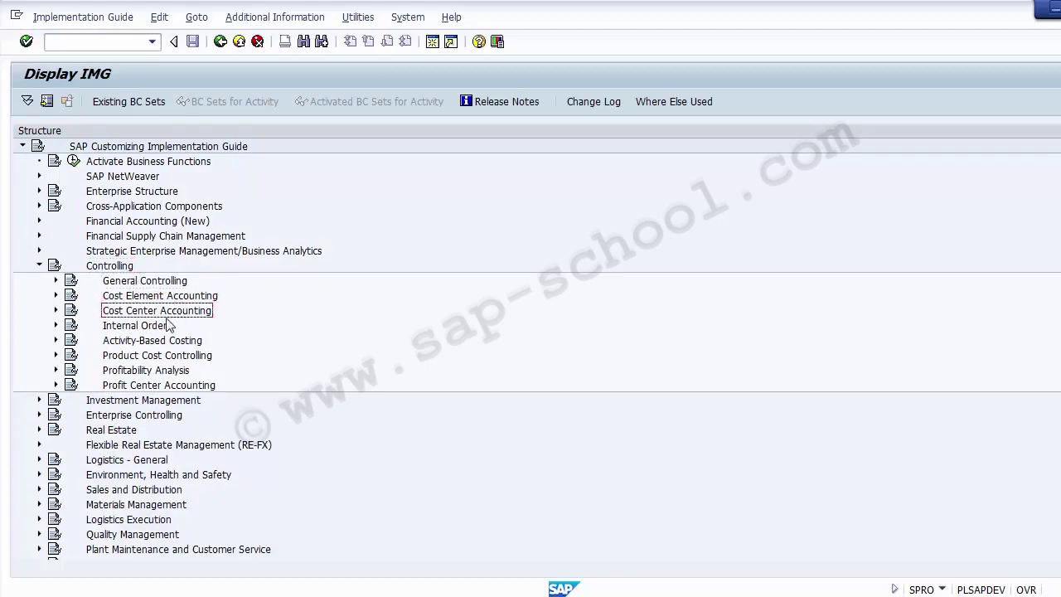
click(159, 326)
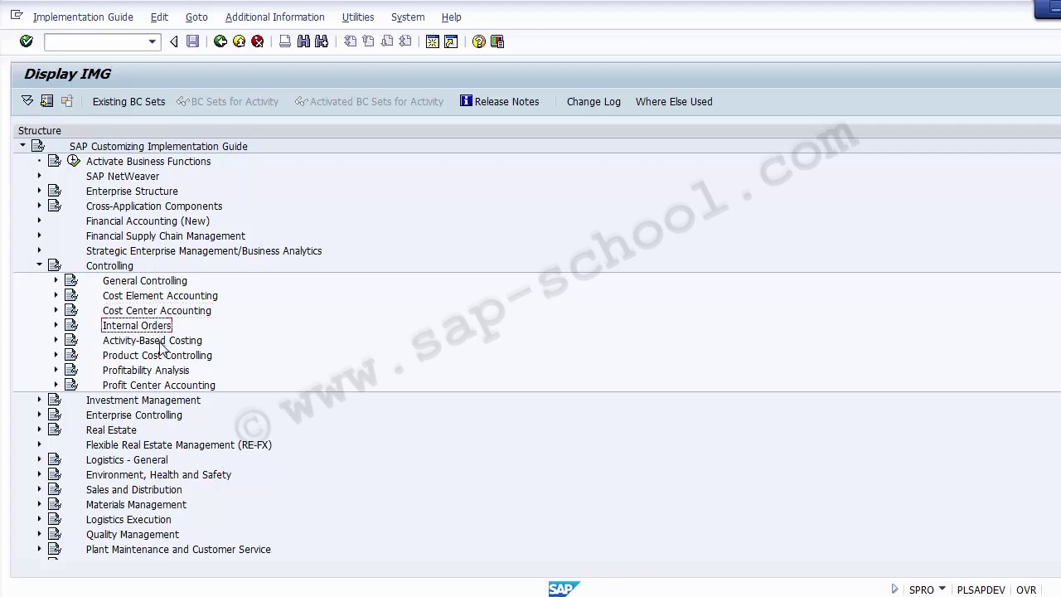
click(161, 342)
click(171, 357)
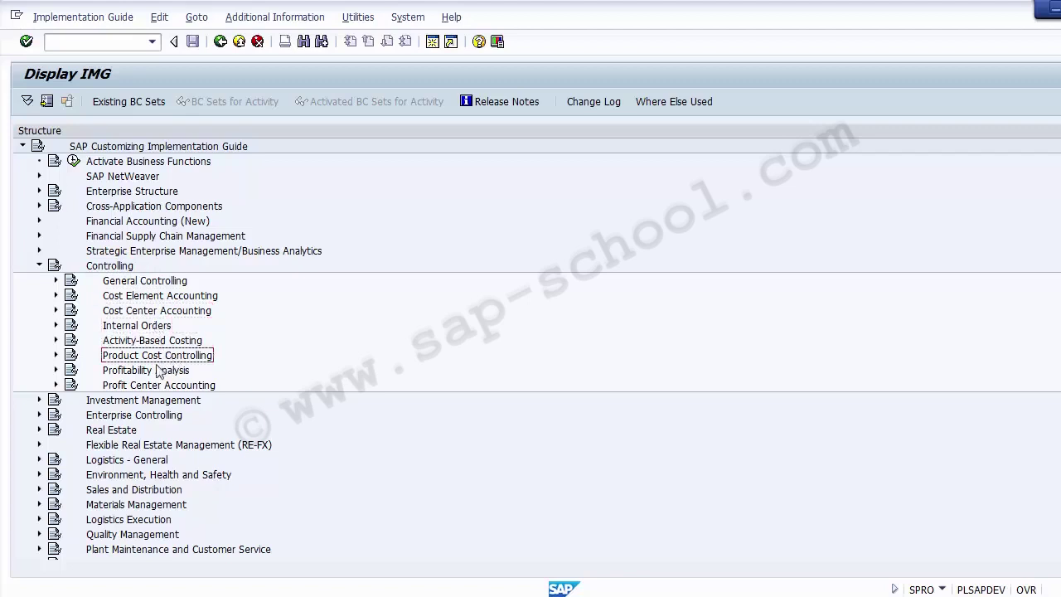
click(157, 370)
click(150, 384)
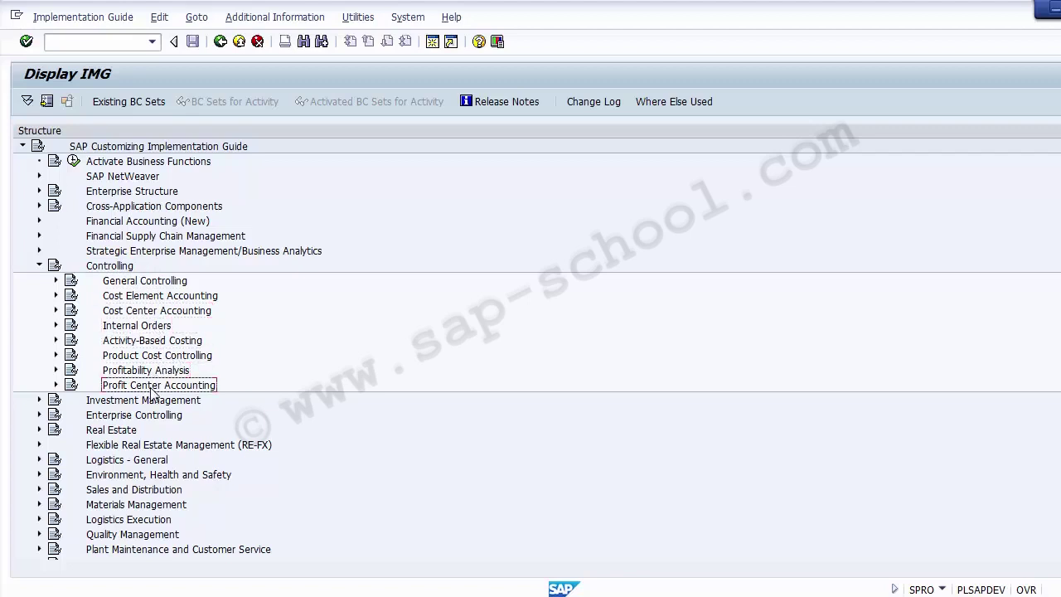
click(133, 281)
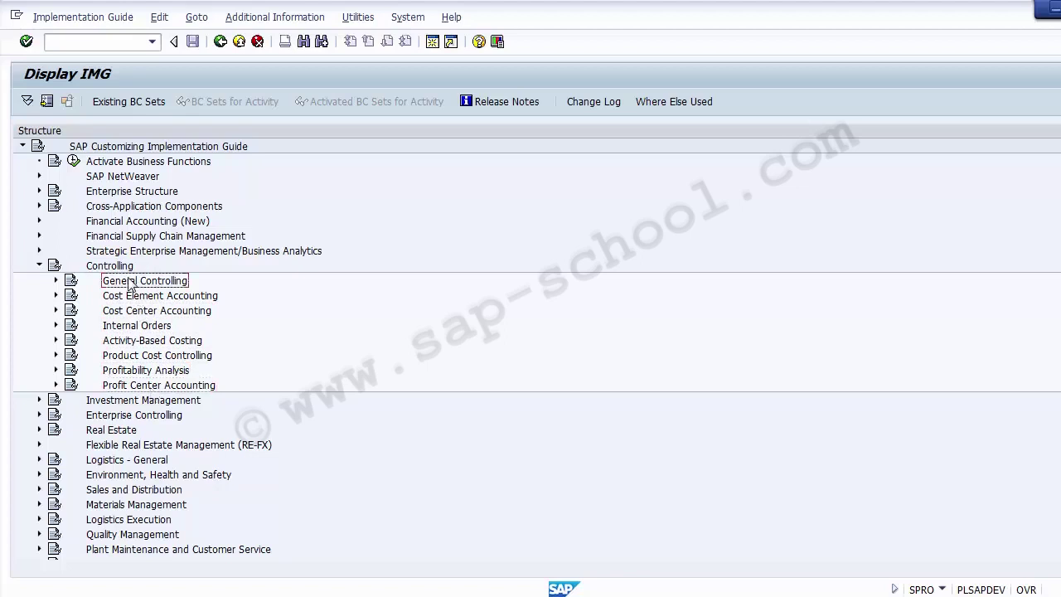
click(115, 266)
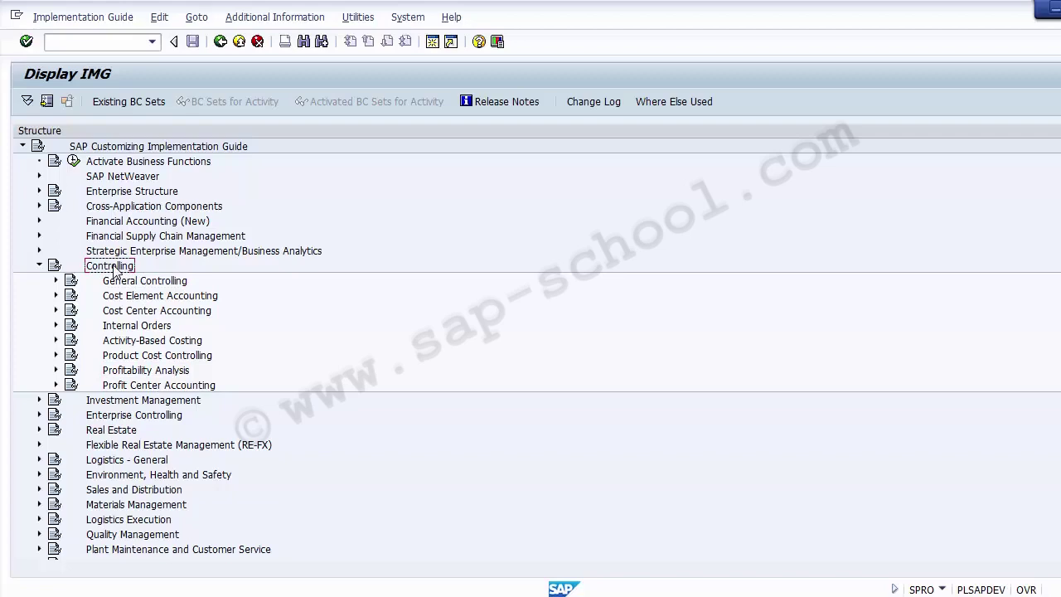
Switch to the SAP Controlling Overview presentation in PowerPoint and read the menu path on the Maintain Controlling Area slide
key(alt+Tab)
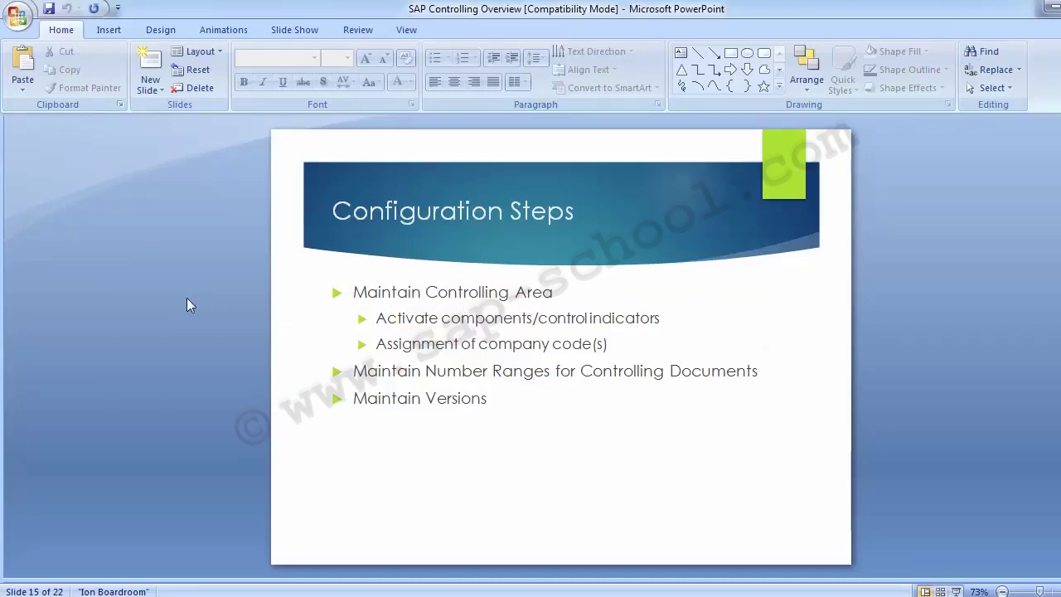
key(Page_Down)
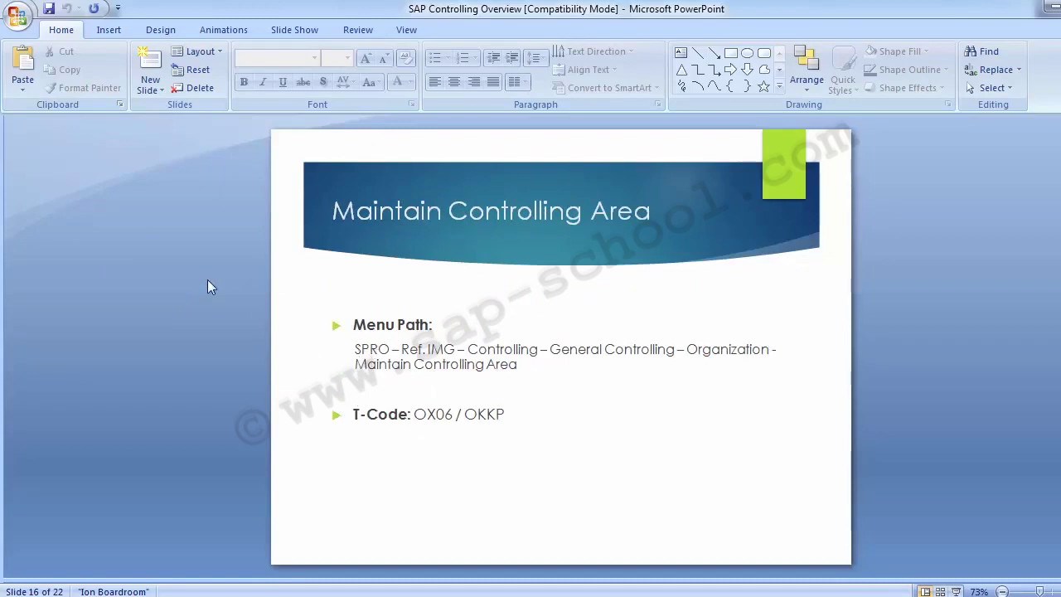
key(alt+Tab)
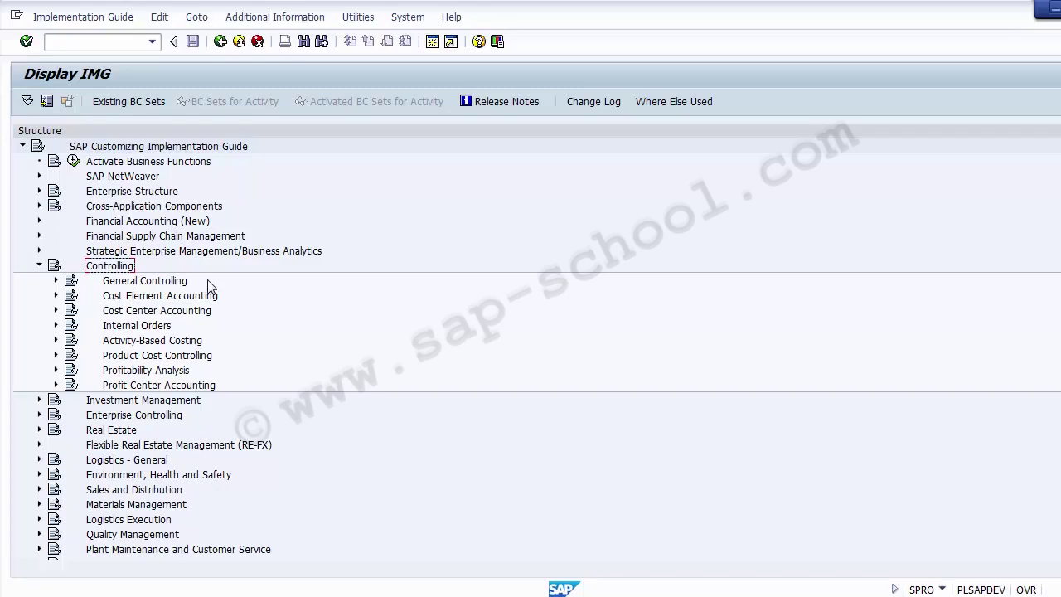
key(alt+Tab)
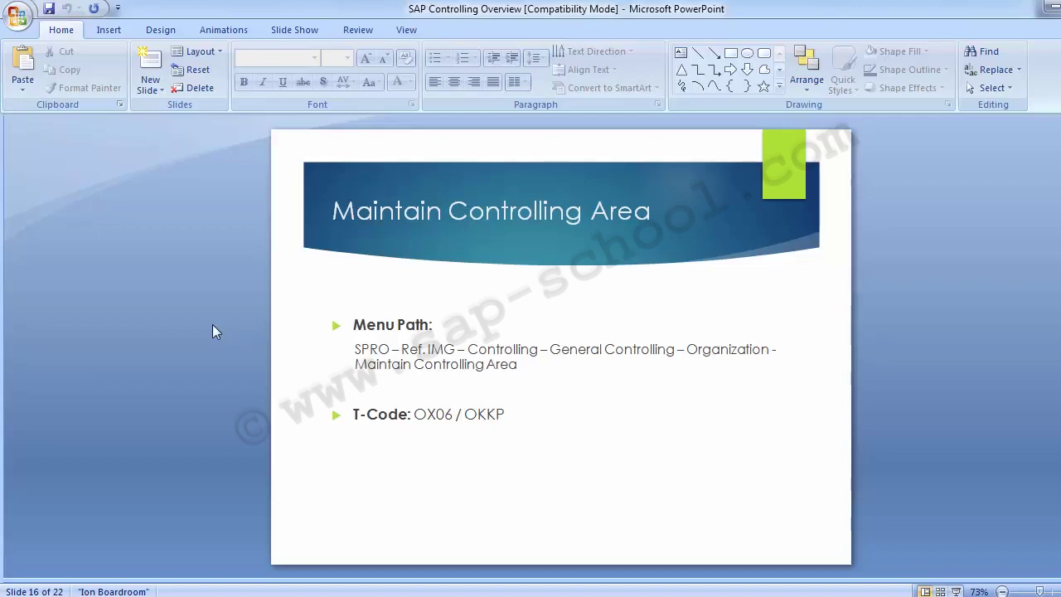
key(alt+Tab)
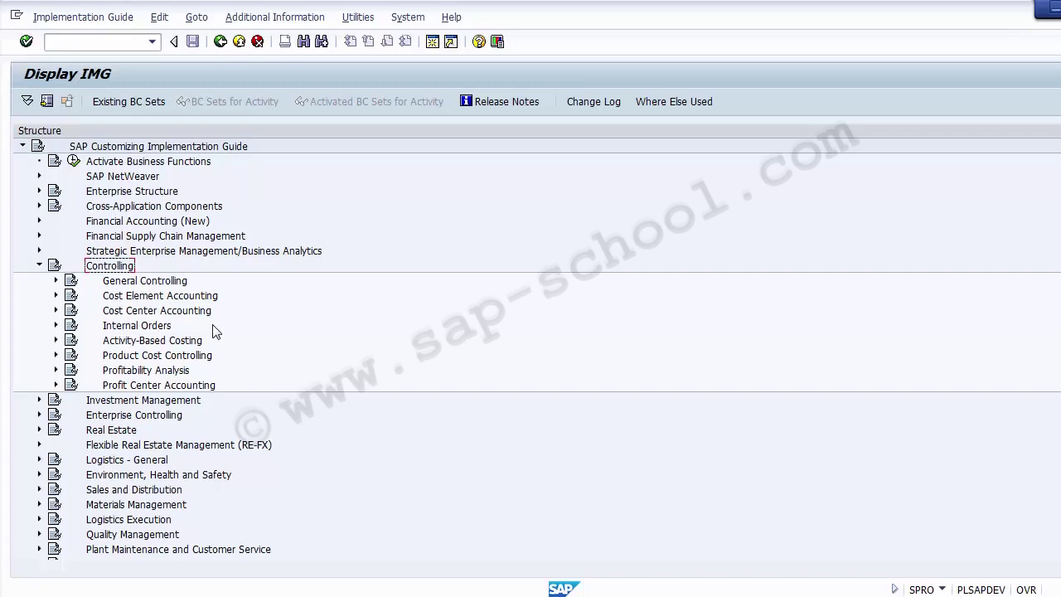
key(alt+Tab)
In the SAP implementation guide, expand General Controlling and its Organization node, checking the path against the PowerPoint slide
click(138, 286)
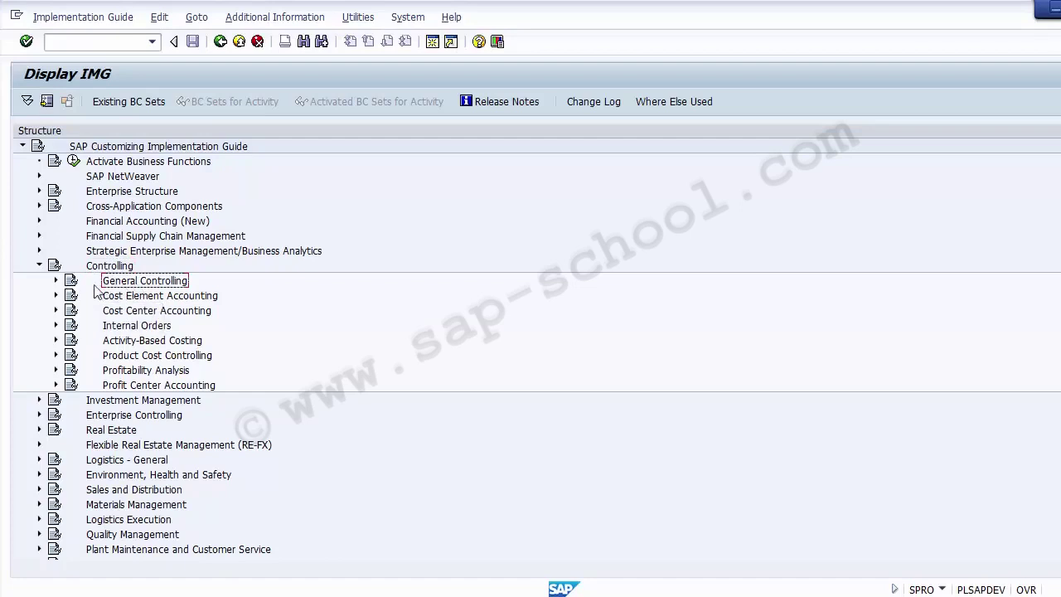
click(57, 280)
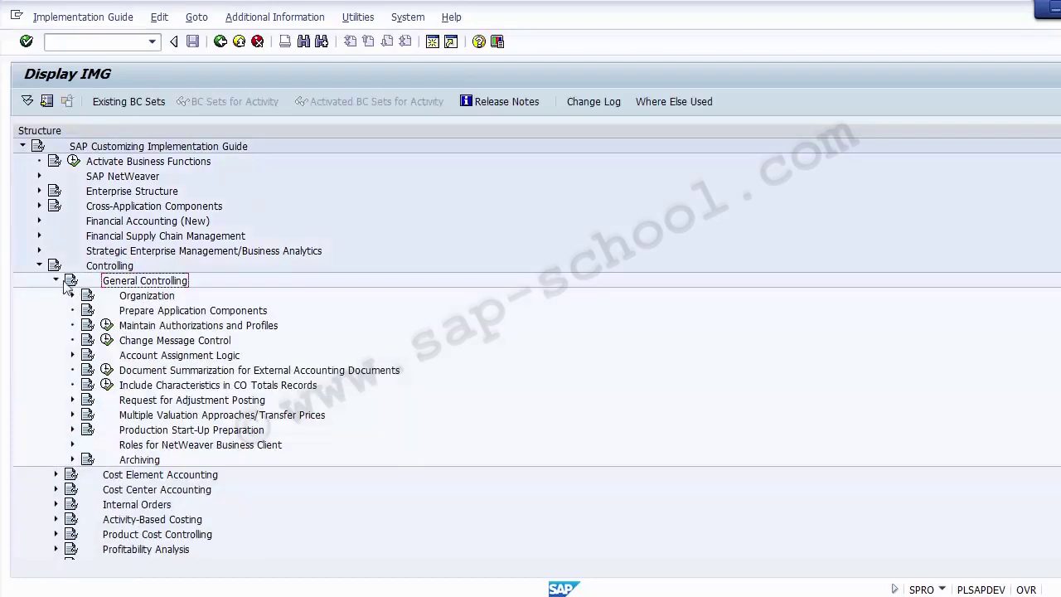
click(148, 299)
key(alt+Tab)
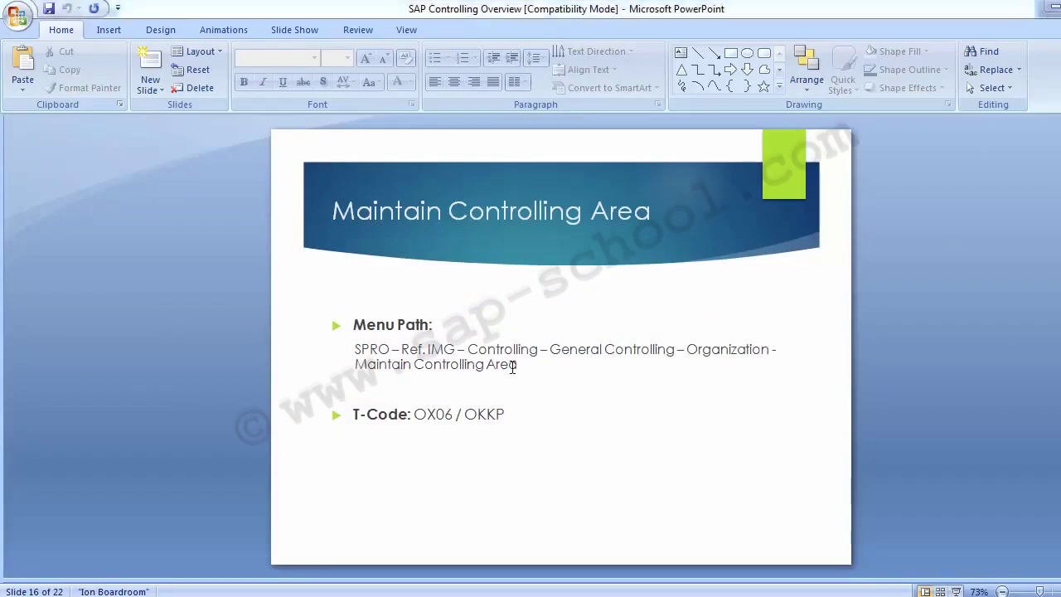
key(alt+Tab)
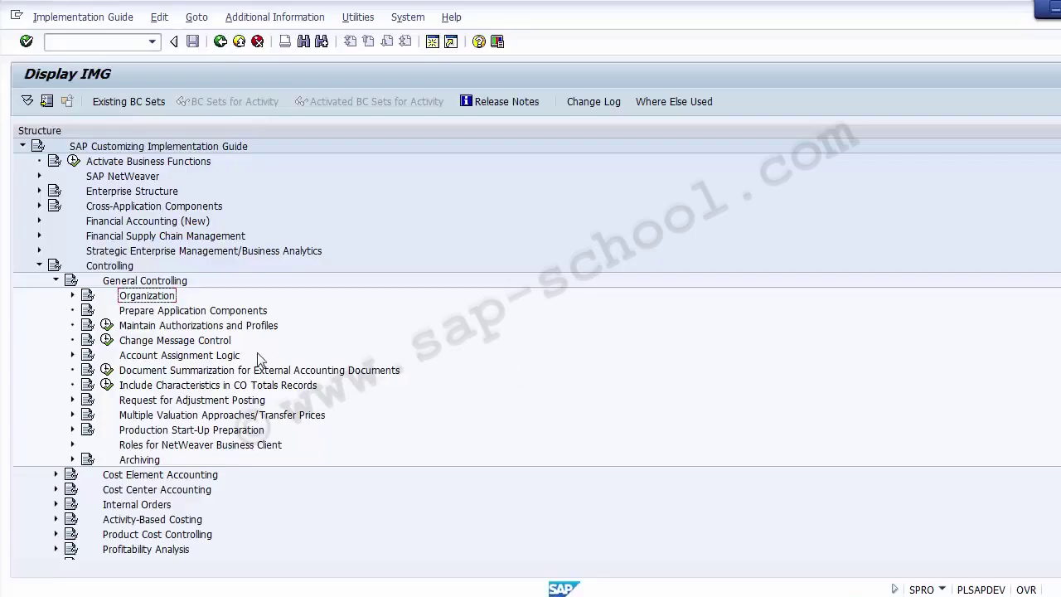
click(72, 296)
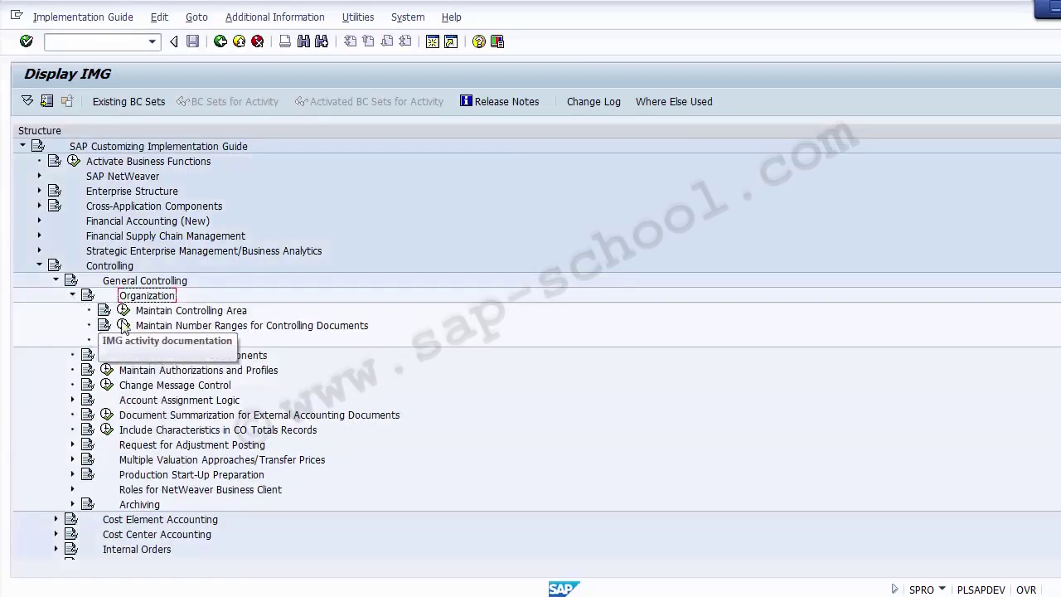
Compare the three activities under Organization with the Configuration Steps slide in the PowerPoint presentation
key(Down)
key(Down)
click(179, 342)
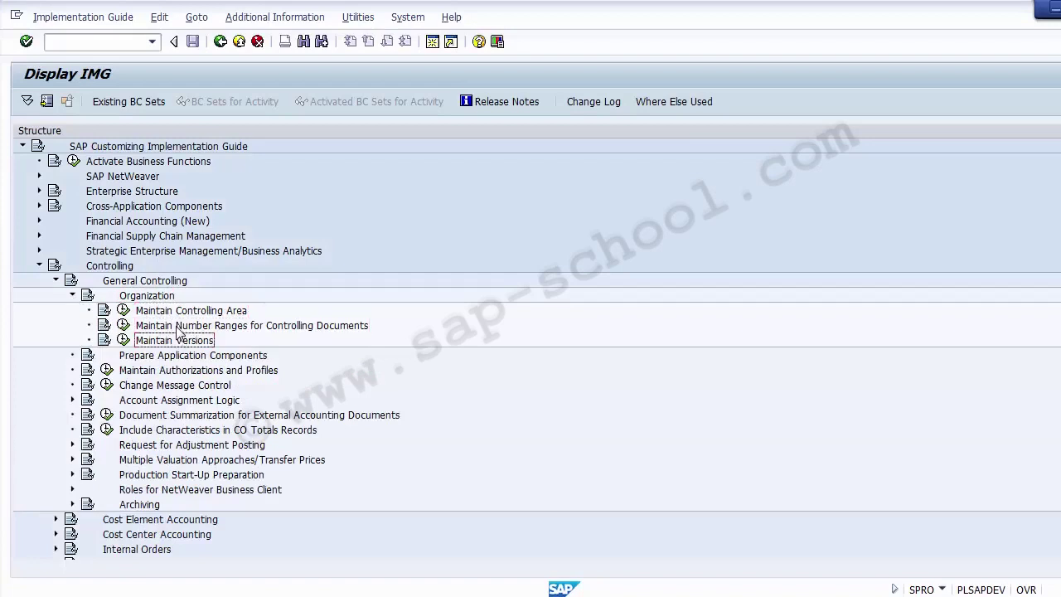
click(177, 327)
click(175, 314)
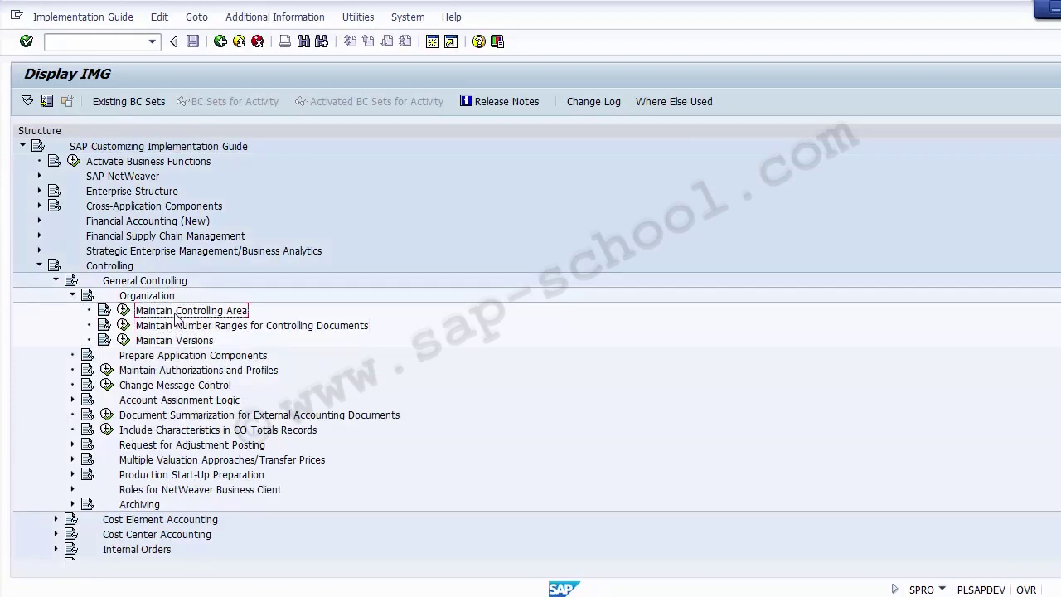
key(alt+Tab)
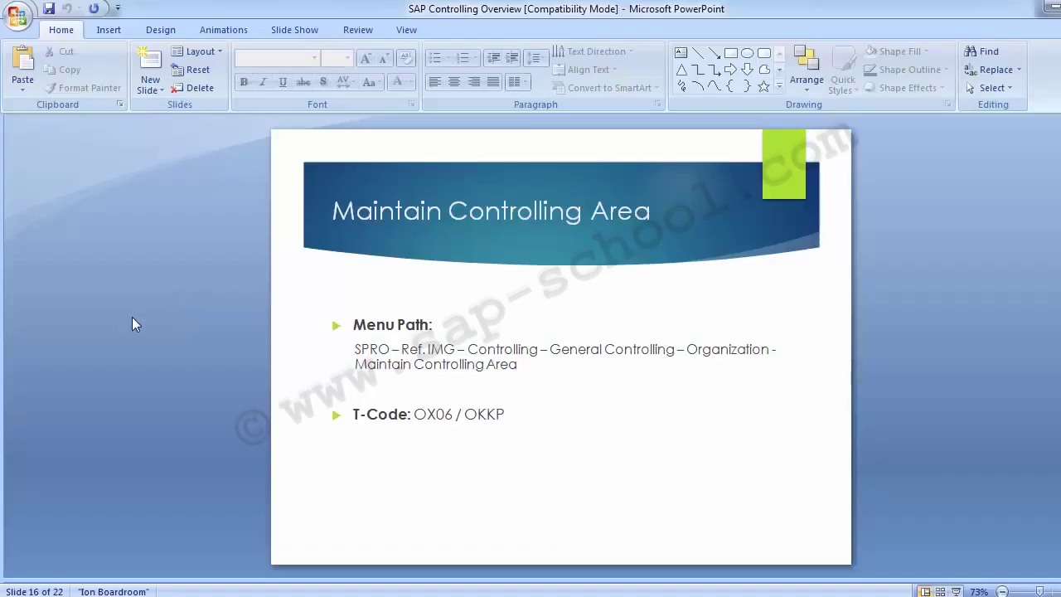
scroll(132, 324, up, 1)
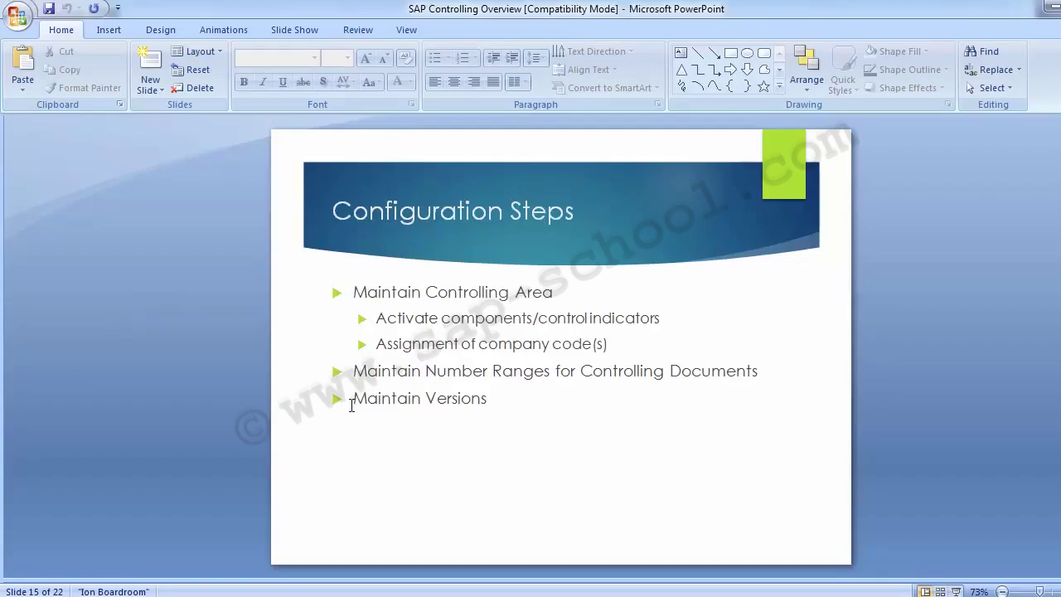
Switch back to SAP and execute the Maintain Controlling Area activity, choosing Maintain Controlling Area from the activity list
key(alt+Tab)
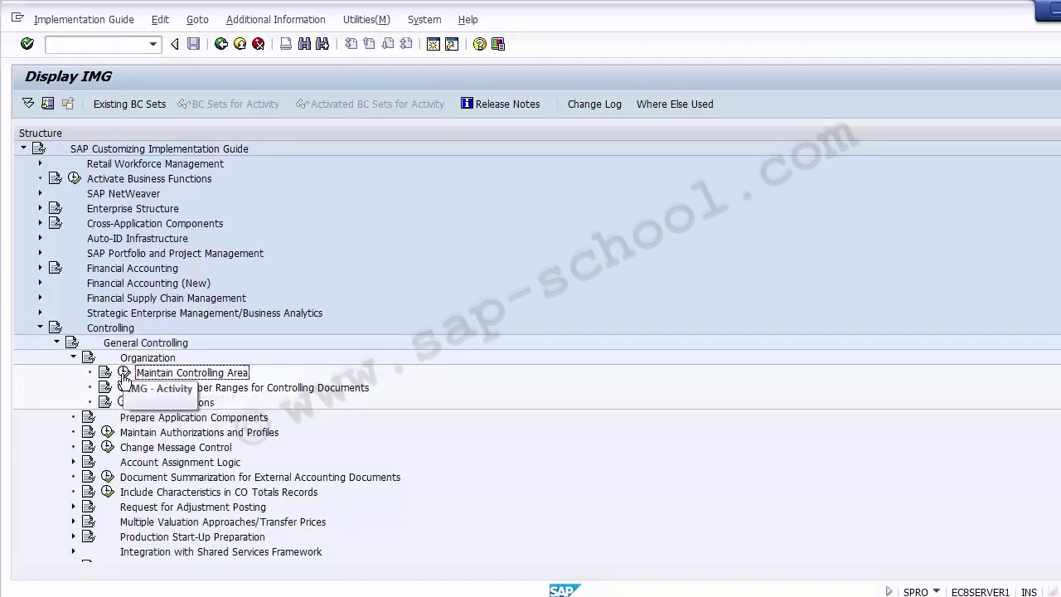
click(124, 373)
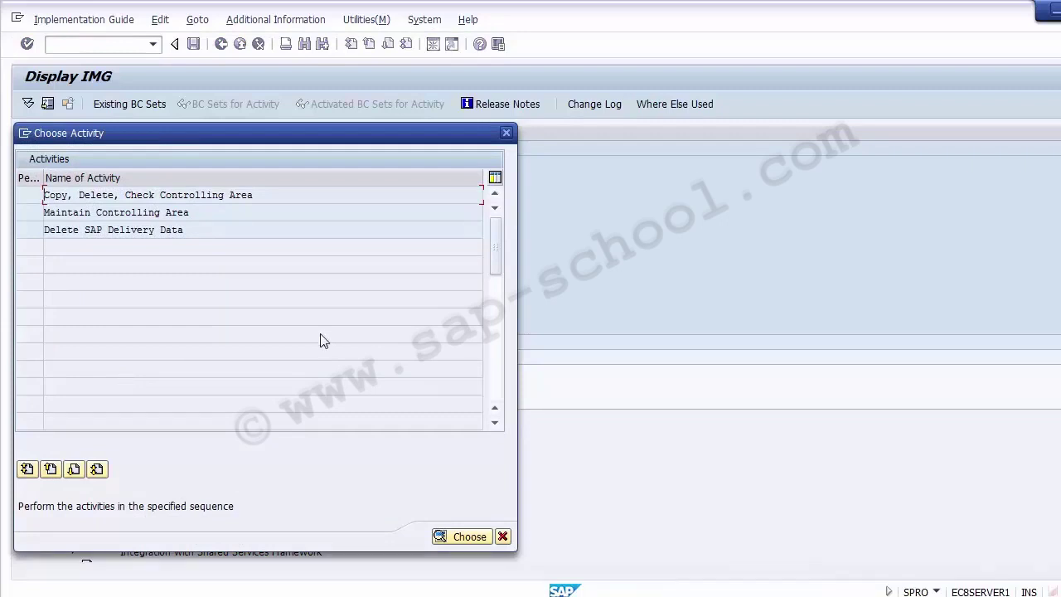
click(50, 212)
drag(210, 209, 41, 207)
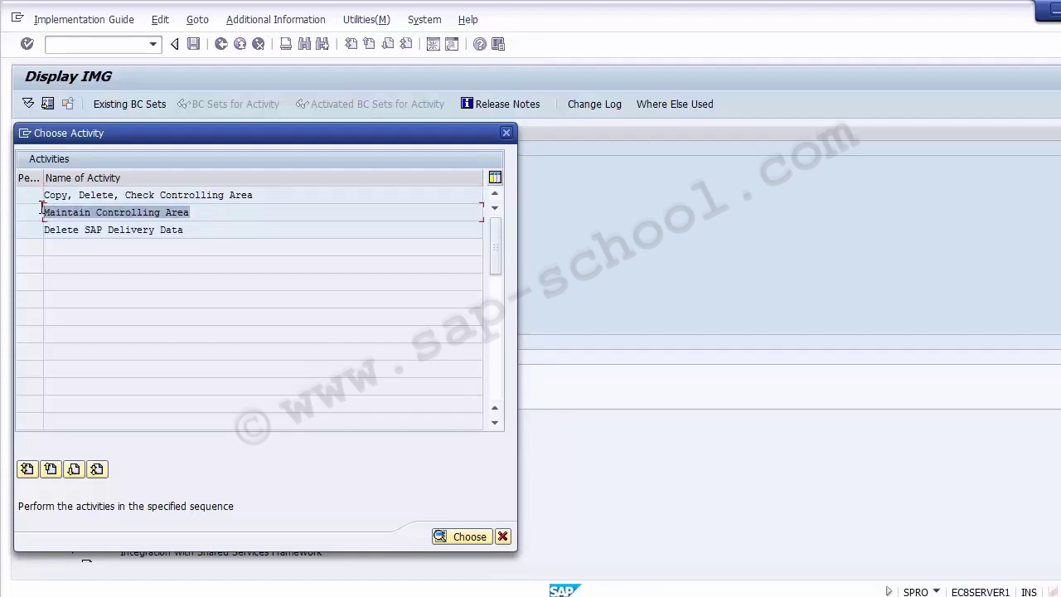
click(51, 212)
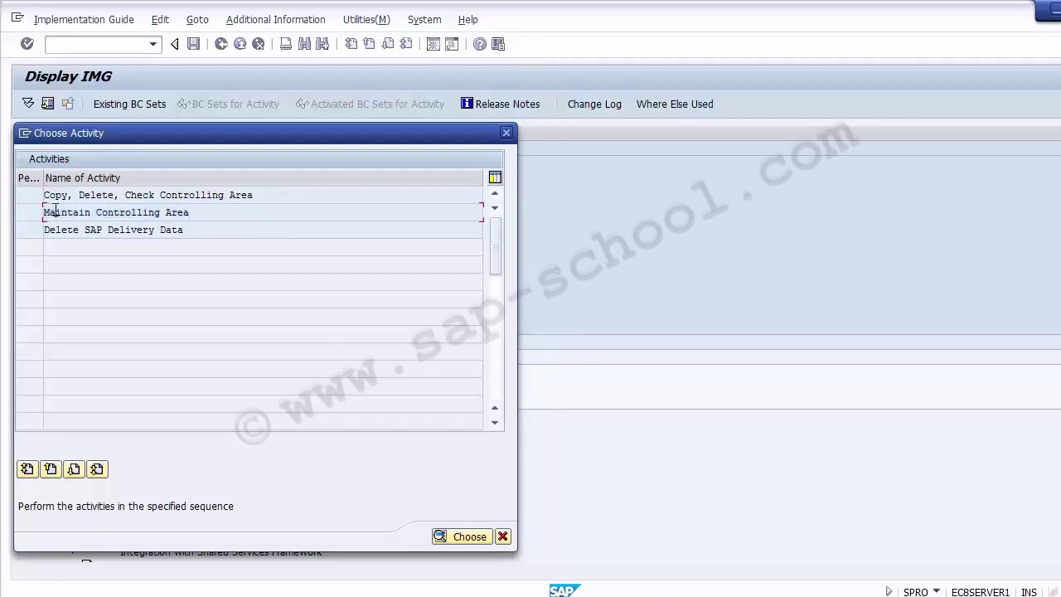
double_click(106, 214)
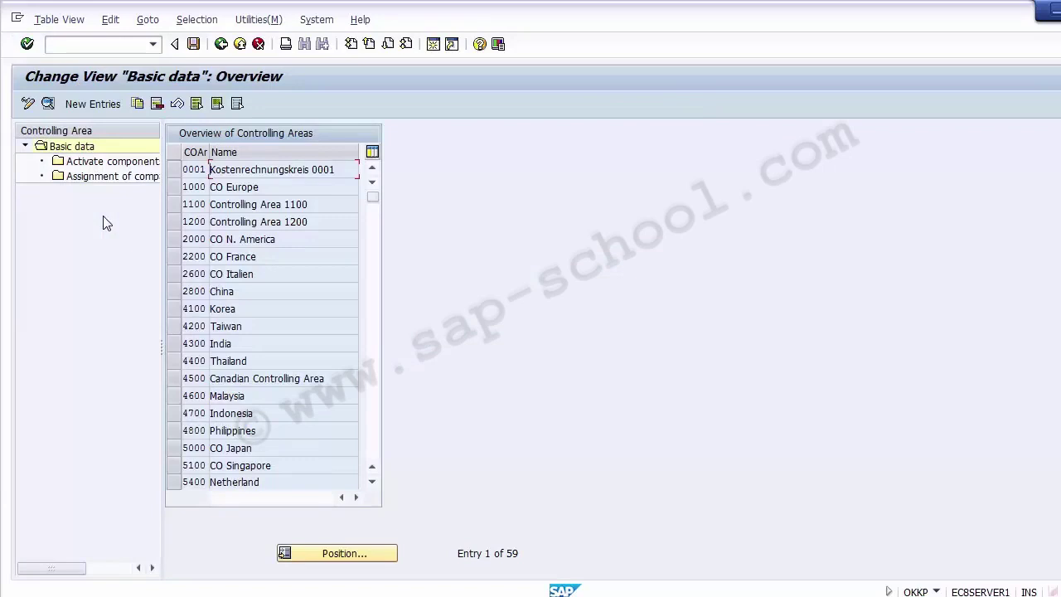
Start a new controlling area entry and look over its Controlling Area, Name and Person Responsible fields
click(89, 103)
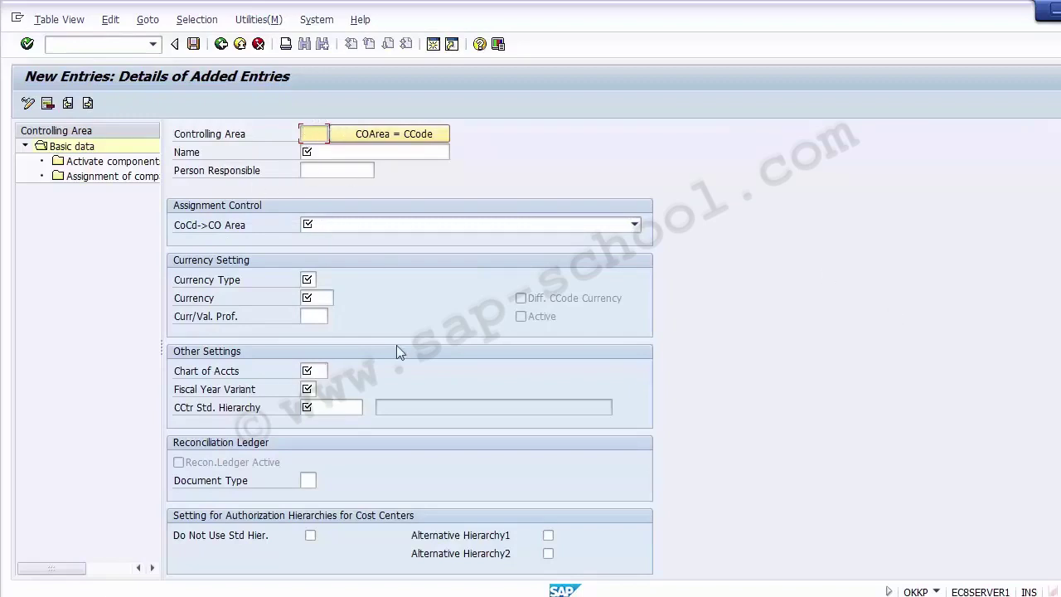
click(118, 316)
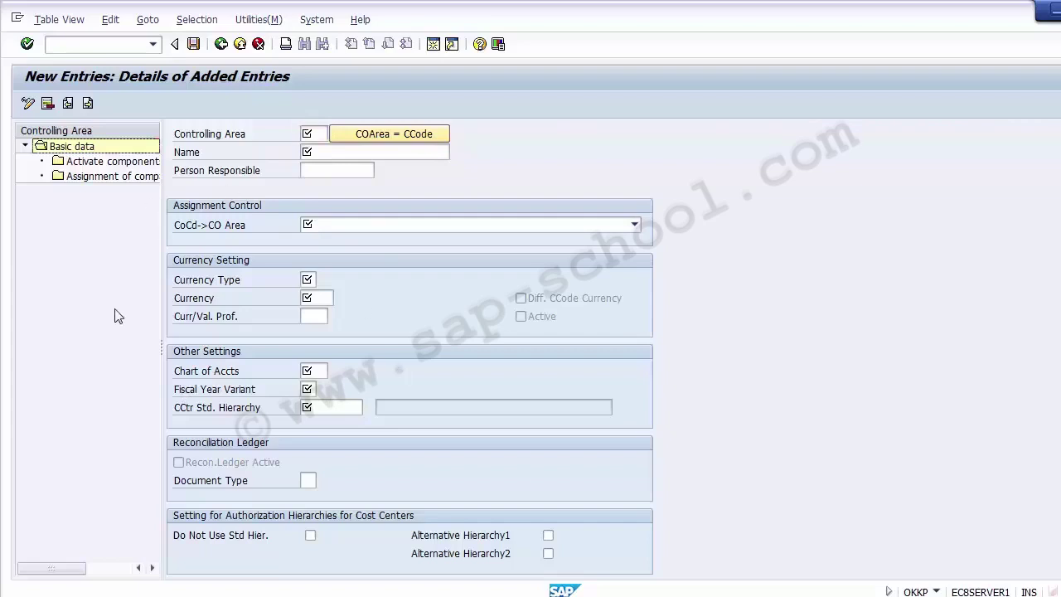
click(306, 134)
click(306, 151)
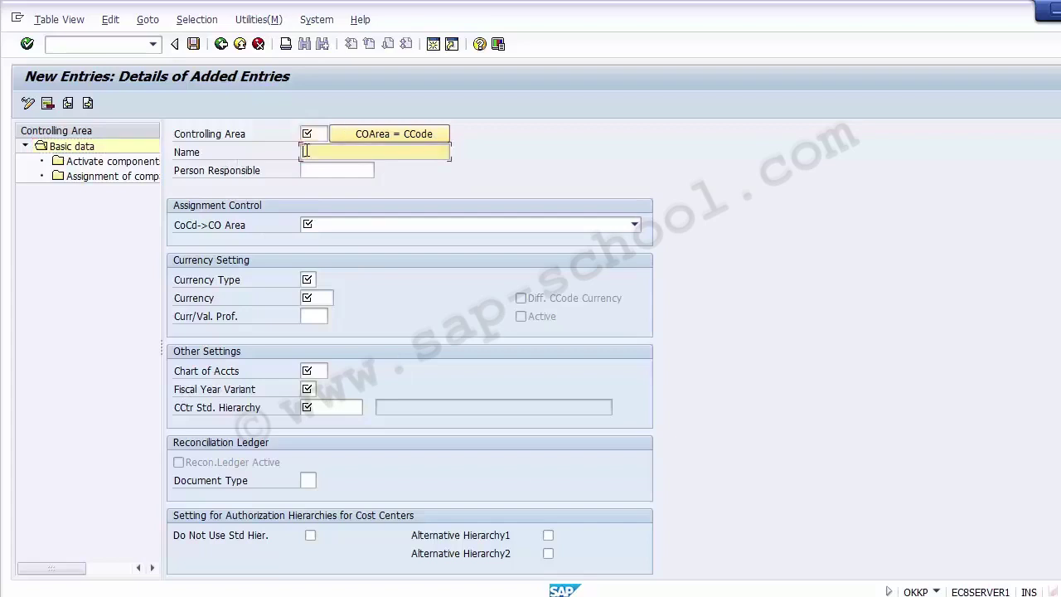
click(306, 169)
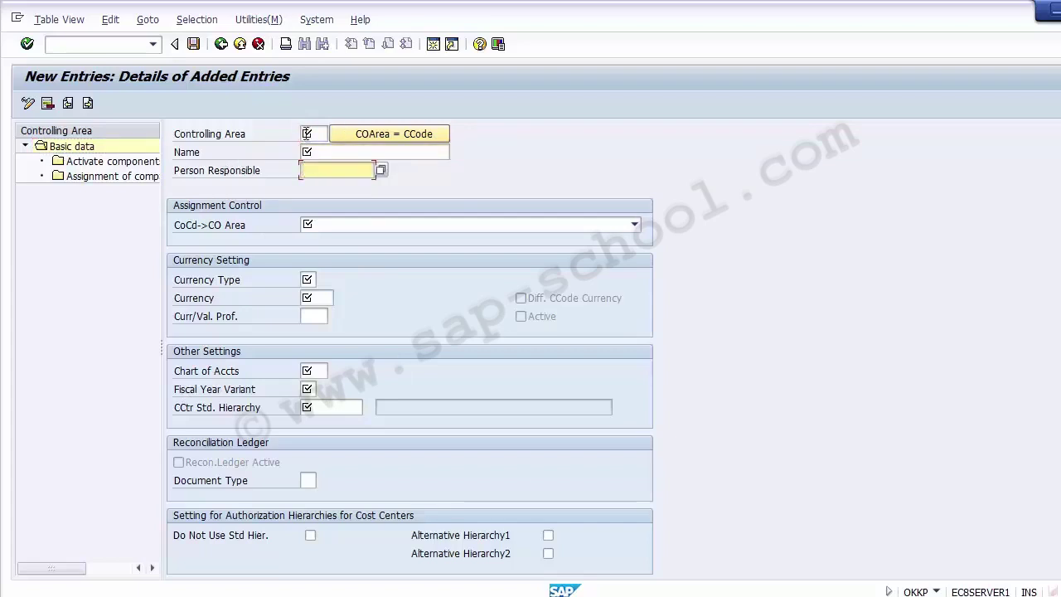
click(305, 134)
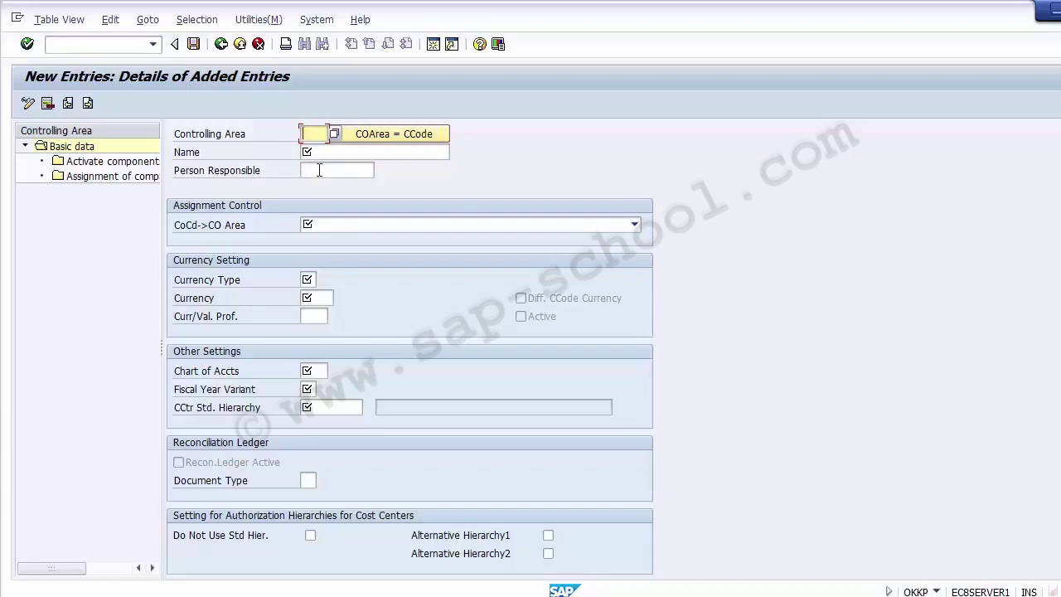
click(318, 170)
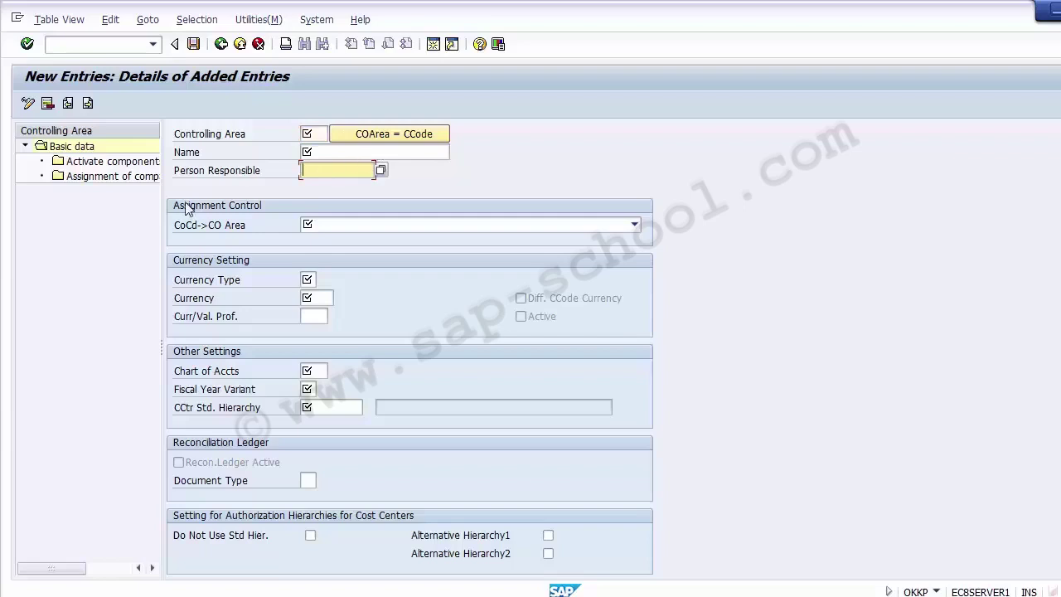
click(91, 370)
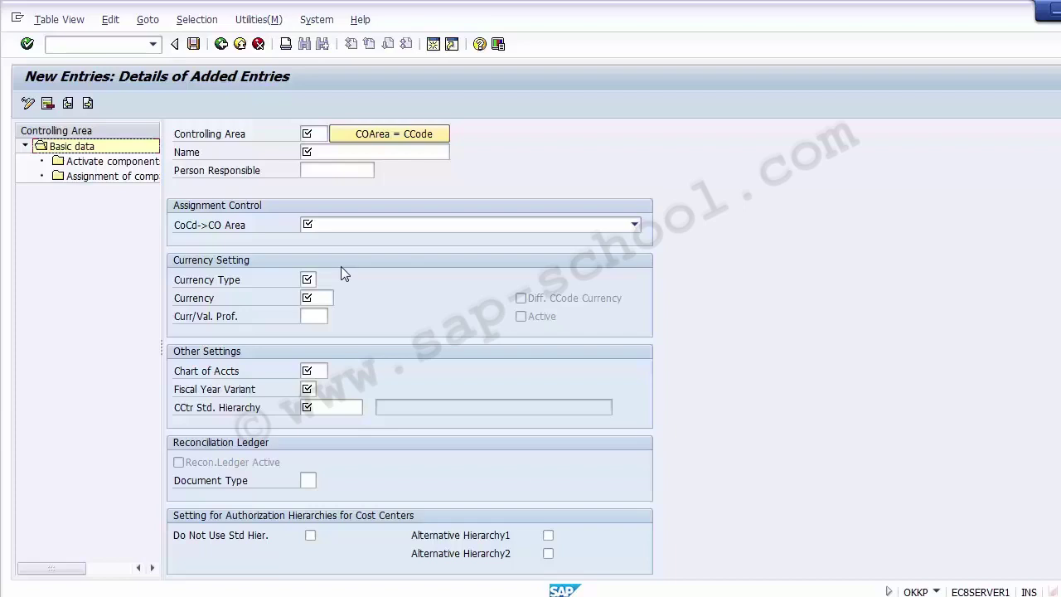
Enter 1200 as the controlling area and name it "Controlling Area for 1200"
click(314, 136)
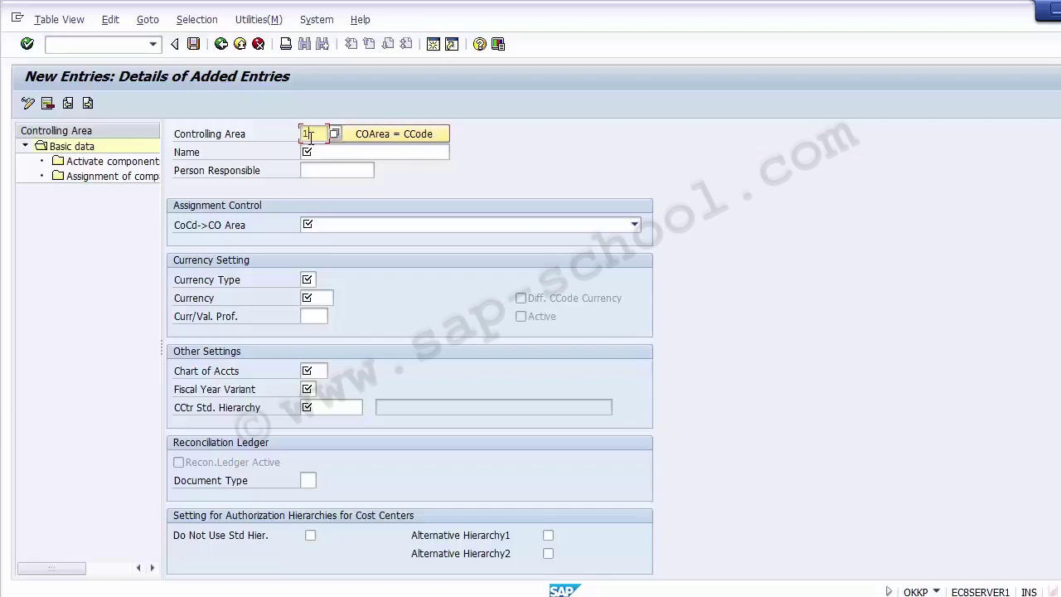
text(1200)
click(326, 152)
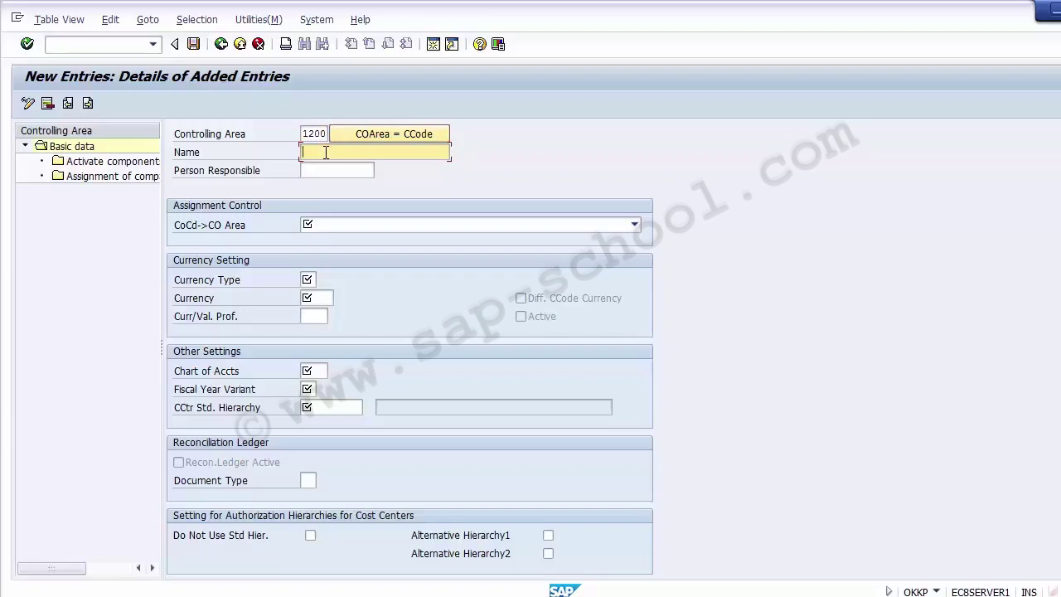
text(Con)
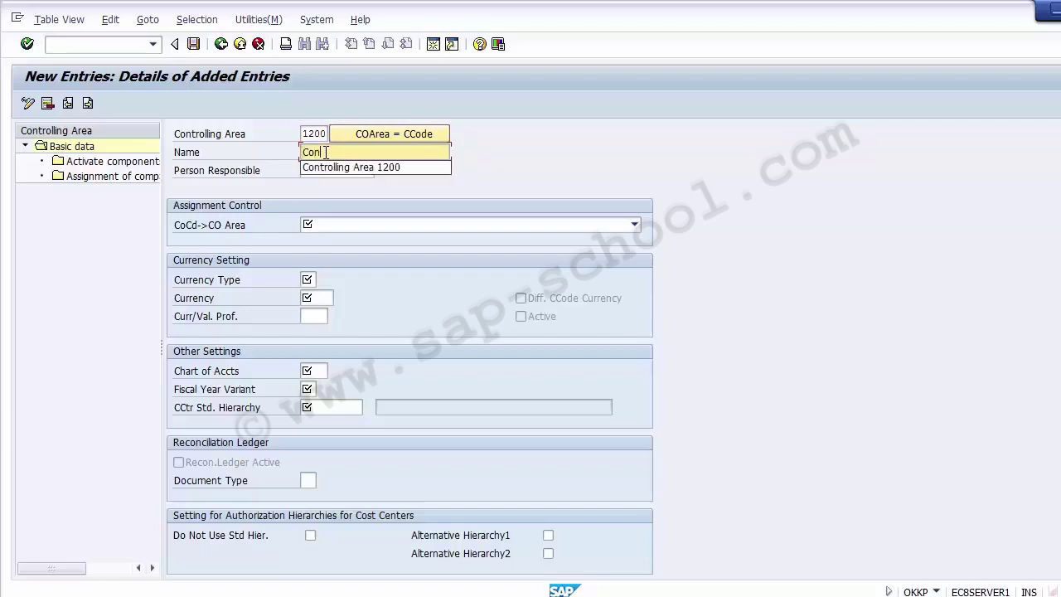
text(trolling)
key(Down)
key(Return)
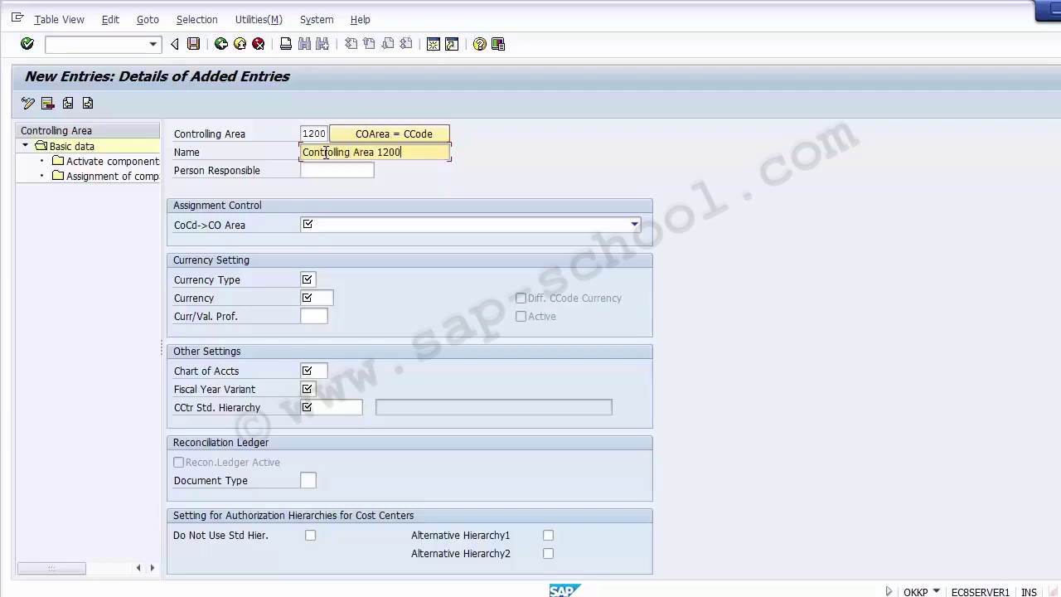
click(378, 152)
text(for)
click(434, 151)
drag(434, 150, 295, 157)
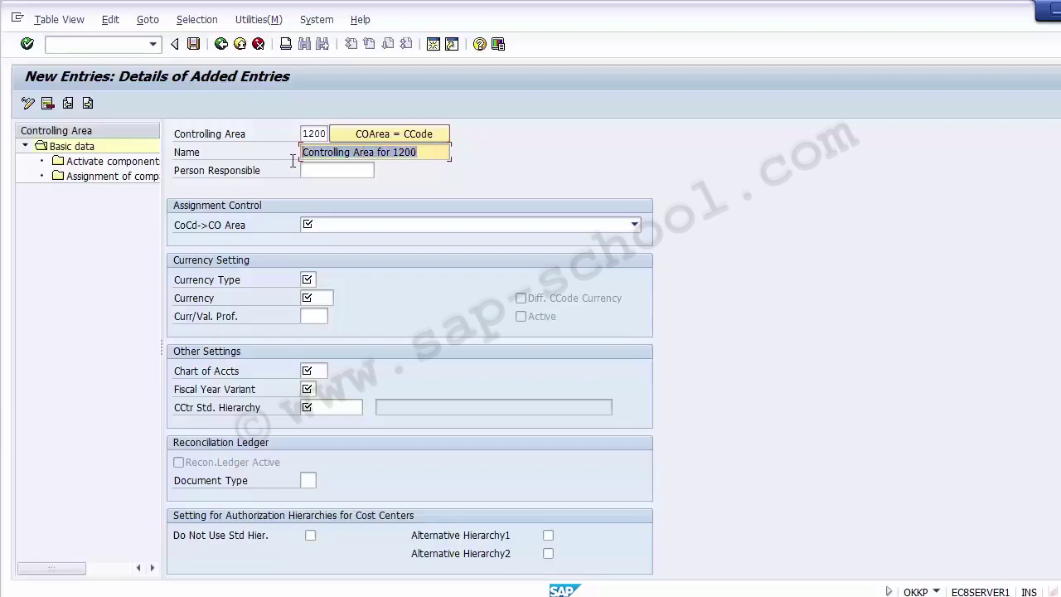
Enter the name of the person responsible for the controlling area
click(322, 169)
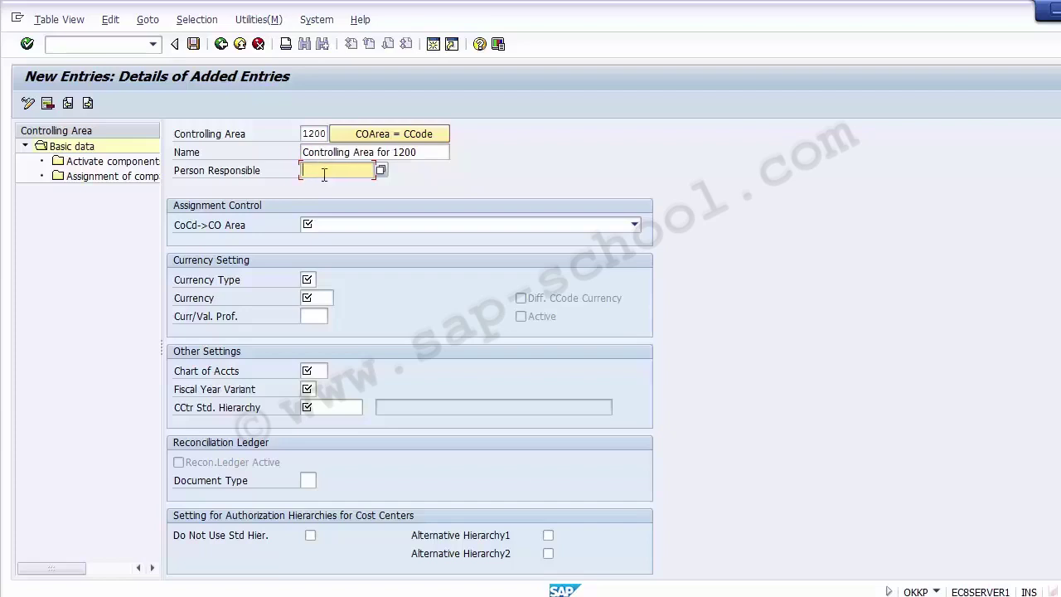
click(311, 314)
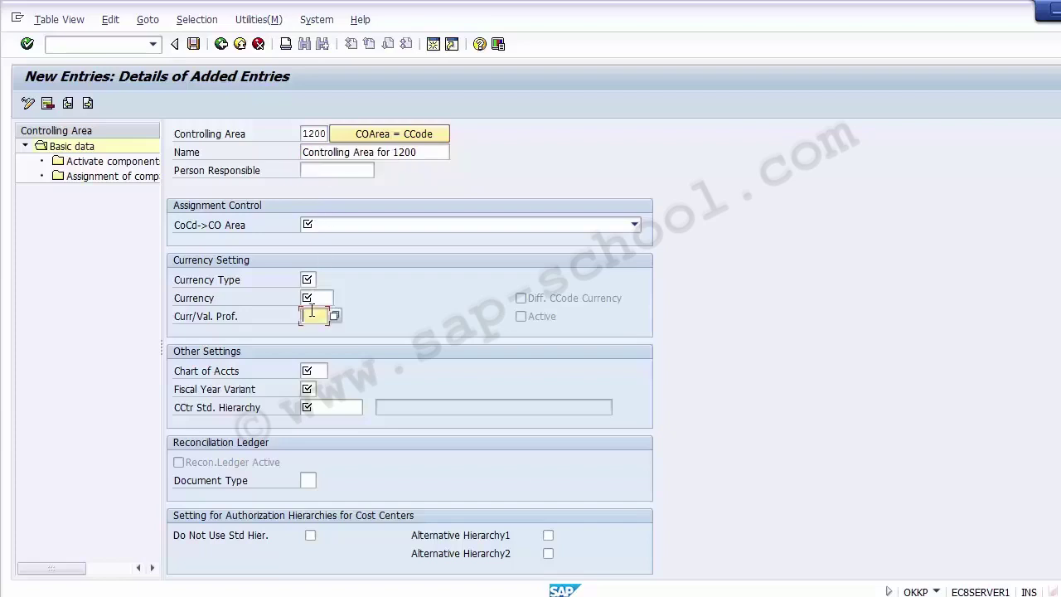
click(305, 172)
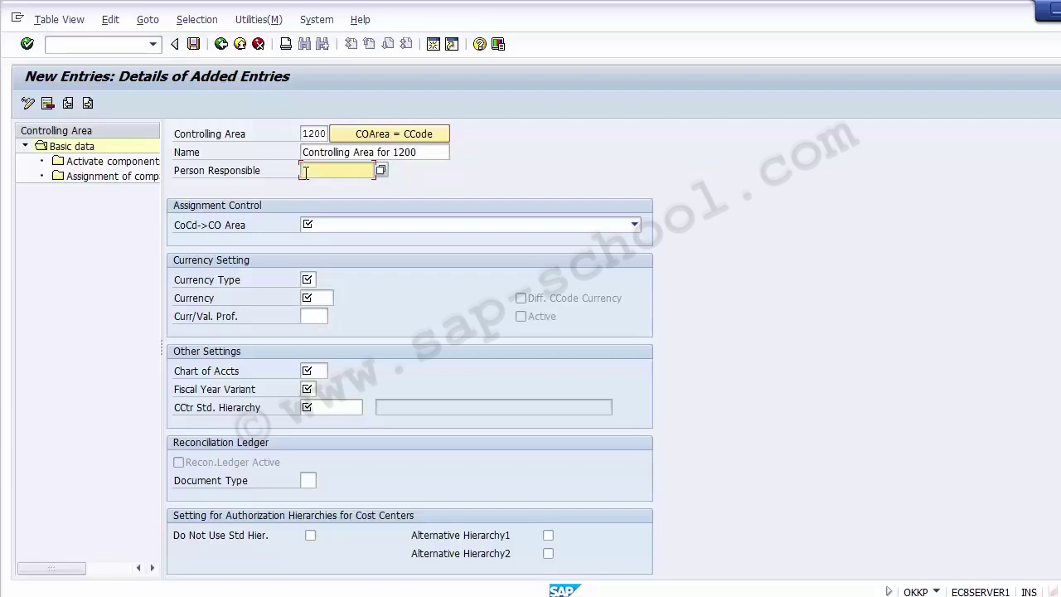
text(Callen)
Set the CoCd->CO Area assignment control to "Controlling area same as company code"
click(394, 233)
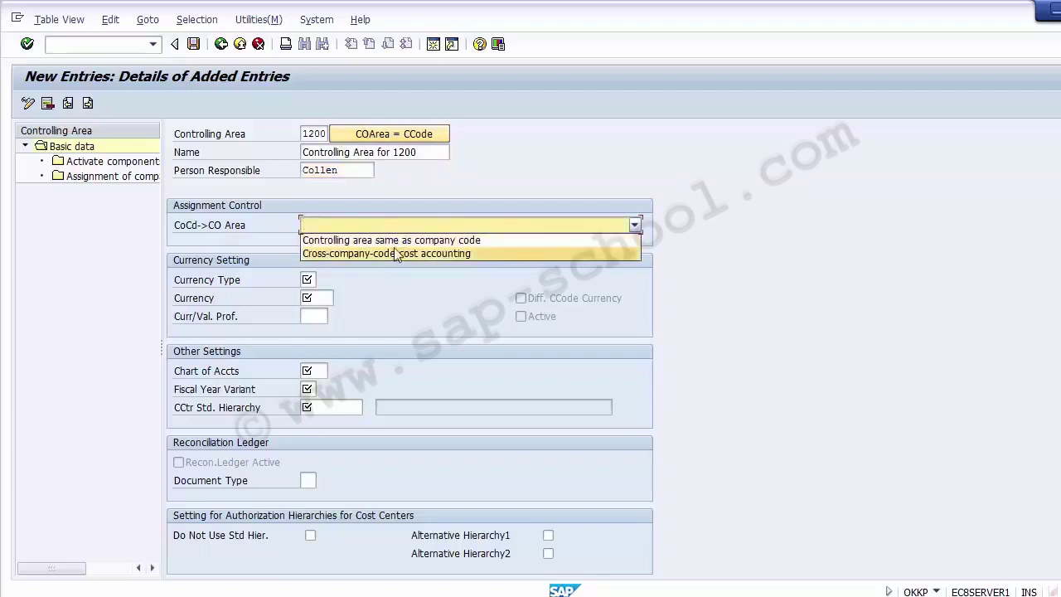
click(636, 227)
click(635, 225)
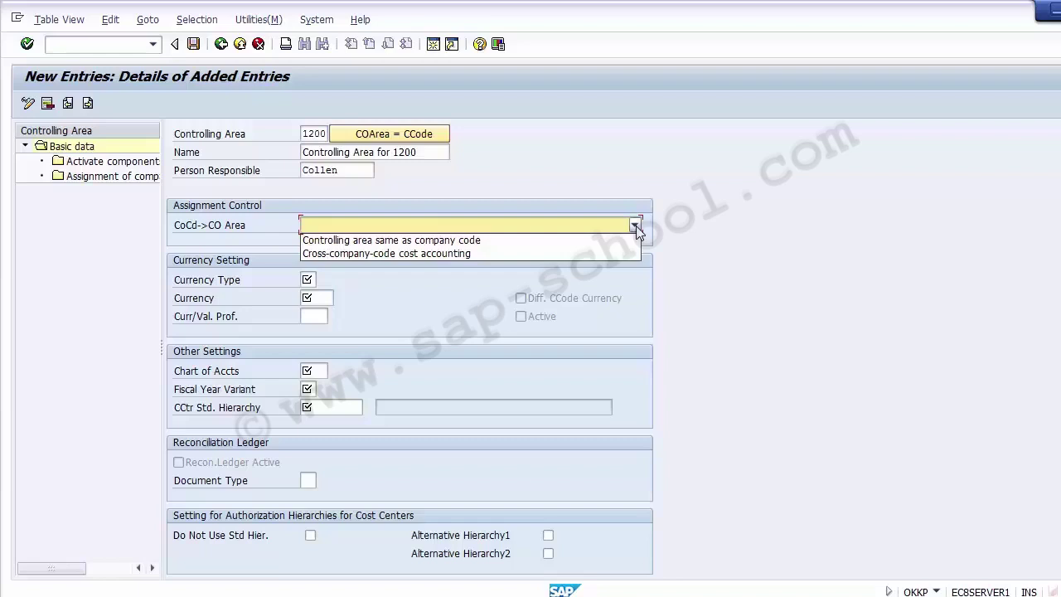
click(594, 241)
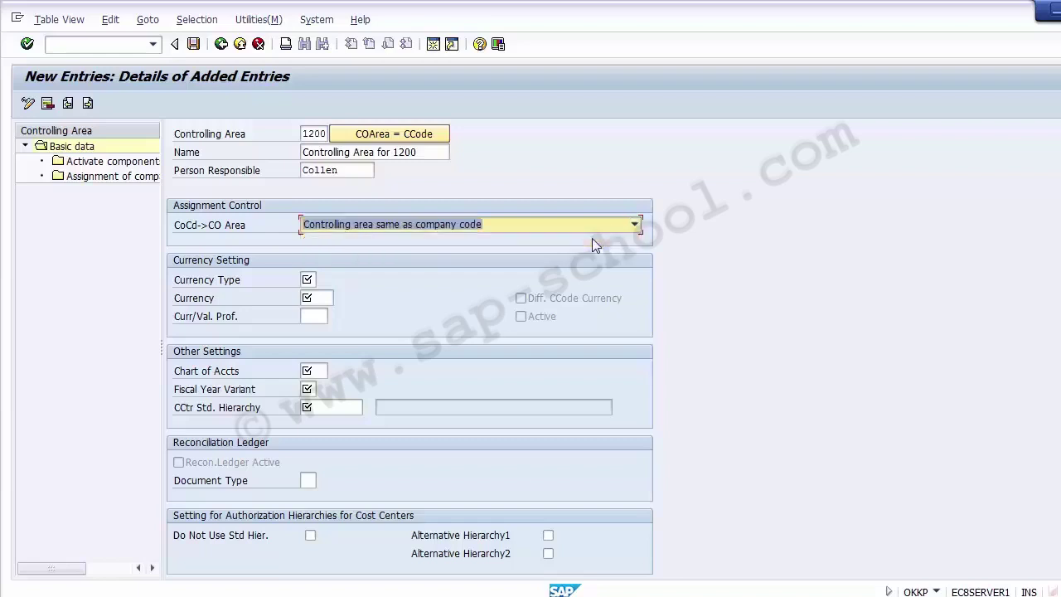
Set the CoCd->CO Area assignment control to "Cross-company-code cost accounting"
click(635, 225)
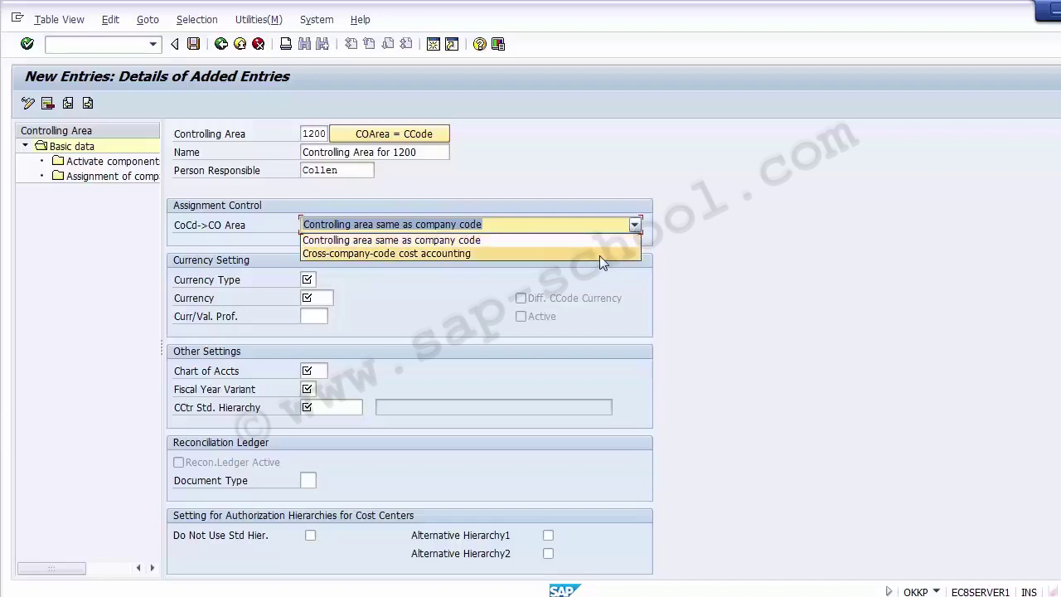
click(324, 254)
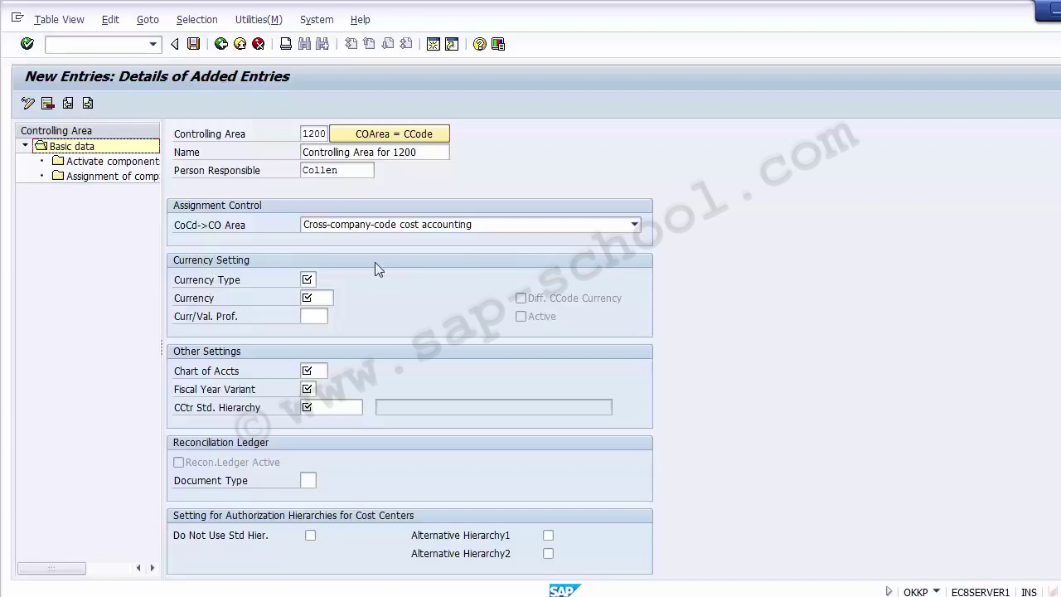
key(Tab)
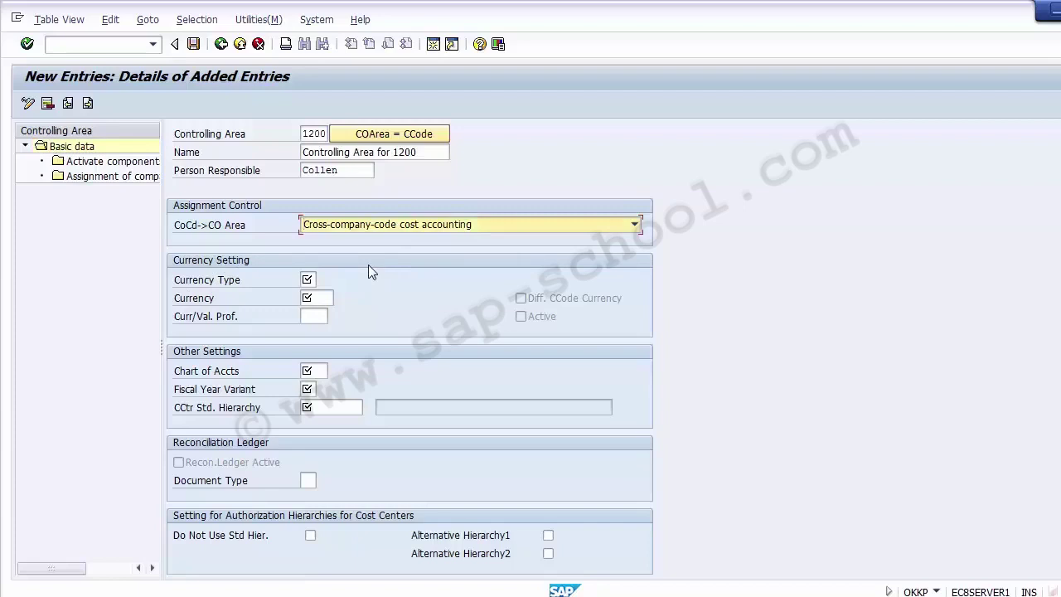
Open the possible values for Currency Type and examine the options from Company code currency to Global company currency
click(233, 285)
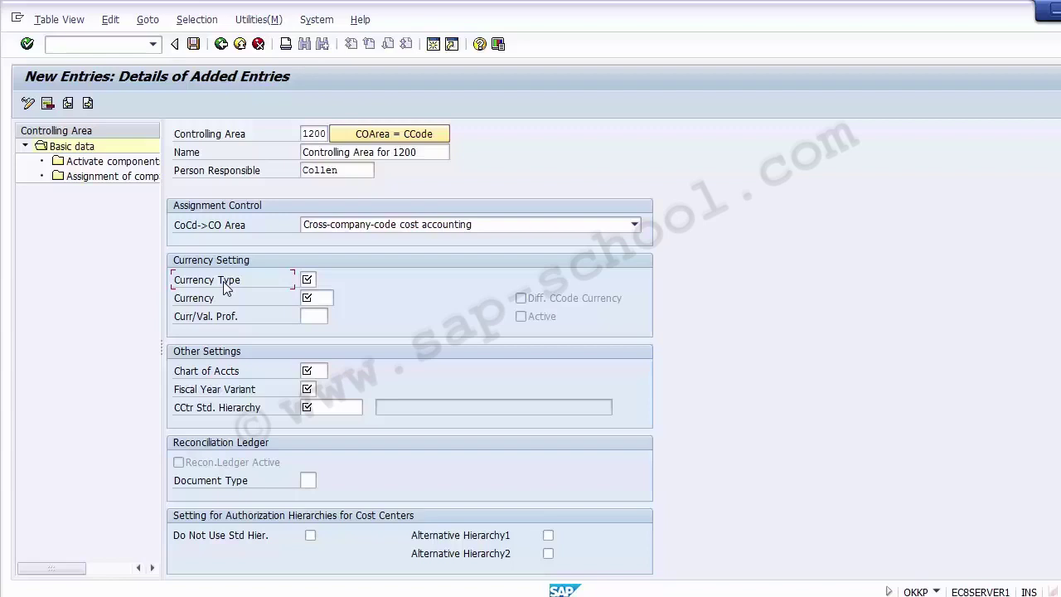
click(307, 280)
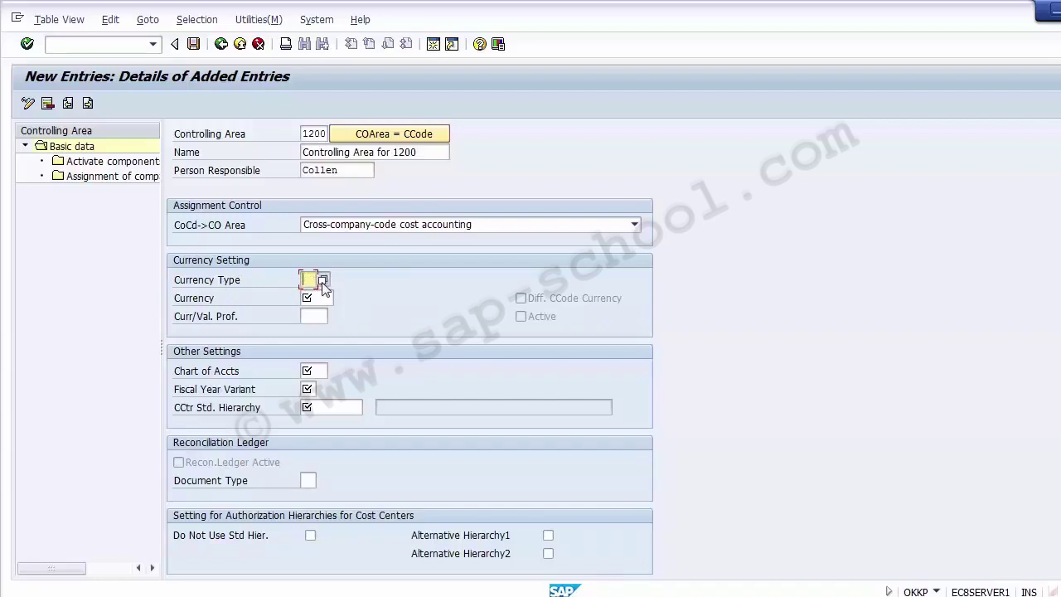
click(323, 286)
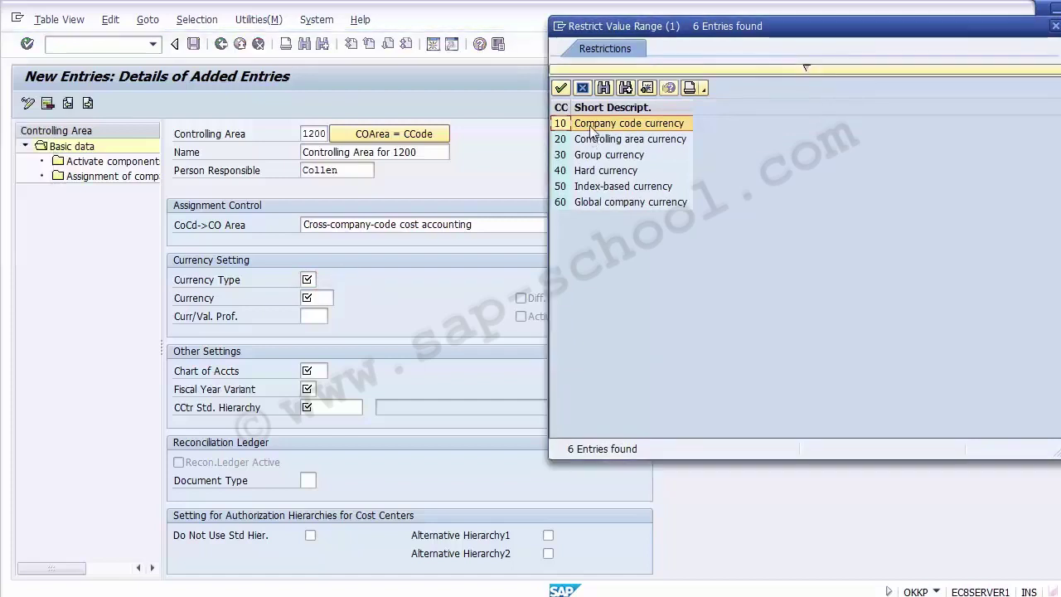
key(Down)
key(Down)
key(Down)
key(Down)
key(Down)
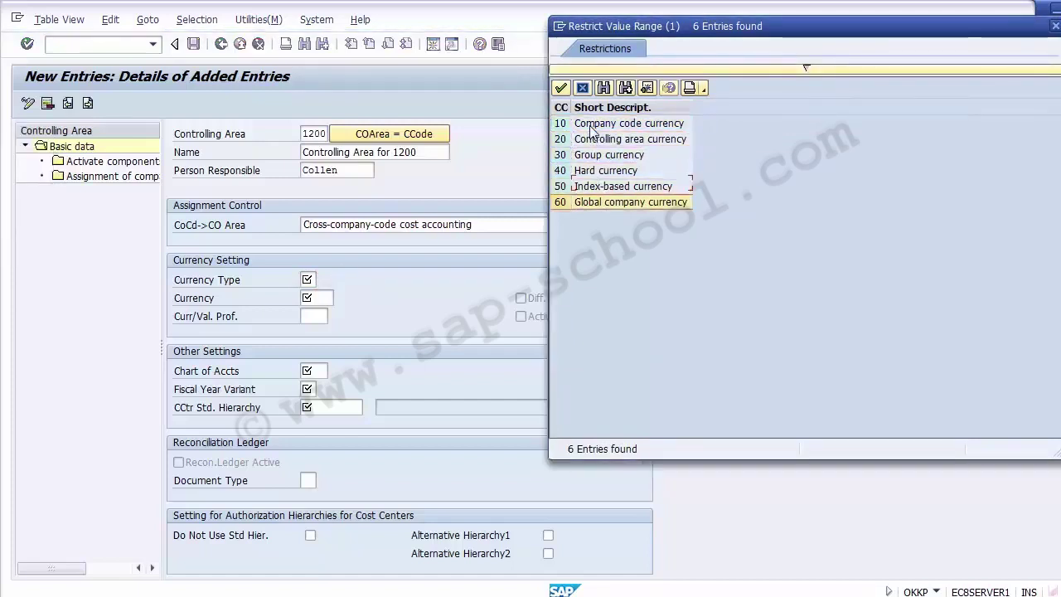
key(Up)
key(Up)
key(Up)
key(Up)
key(Up)
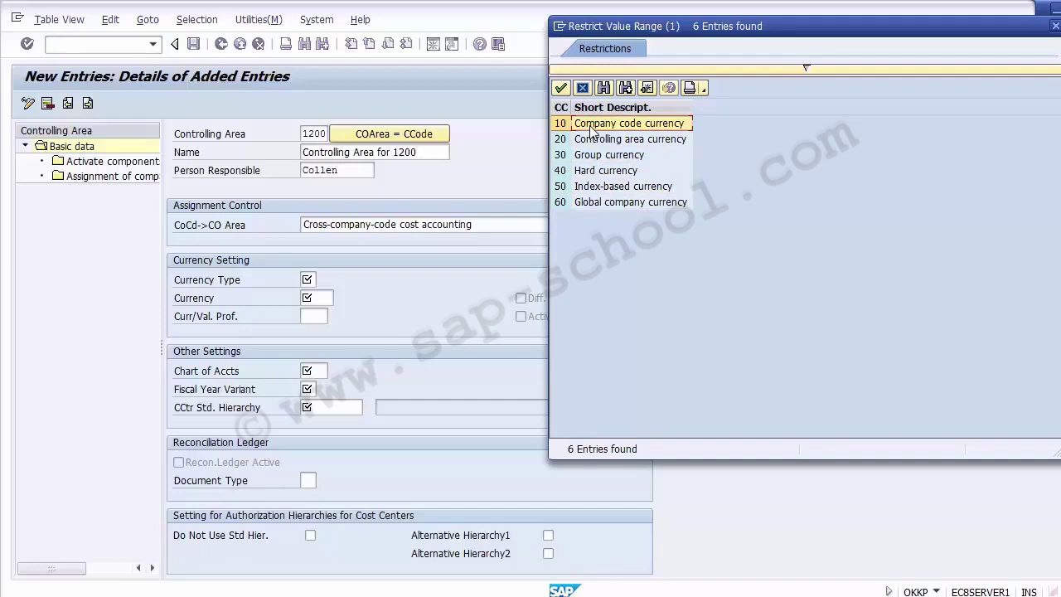
key(Down)
key(Down)
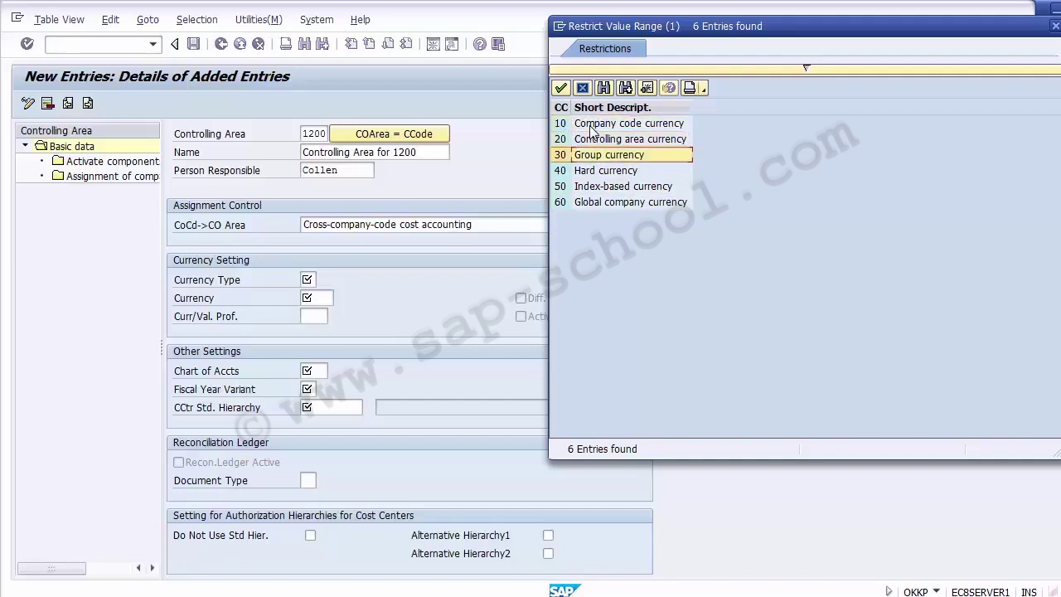
key(Down)
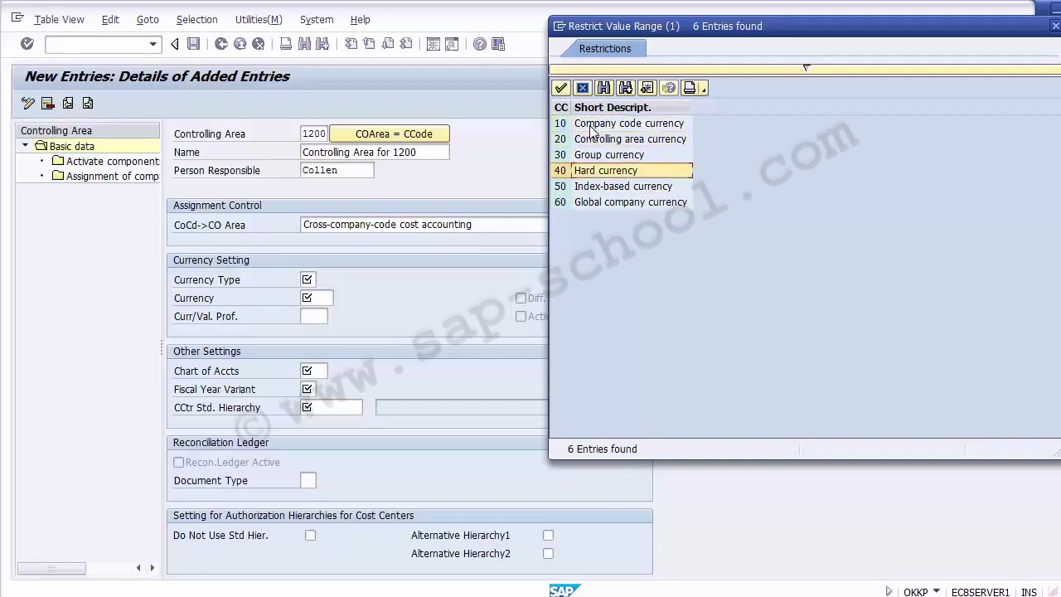
key(Down)
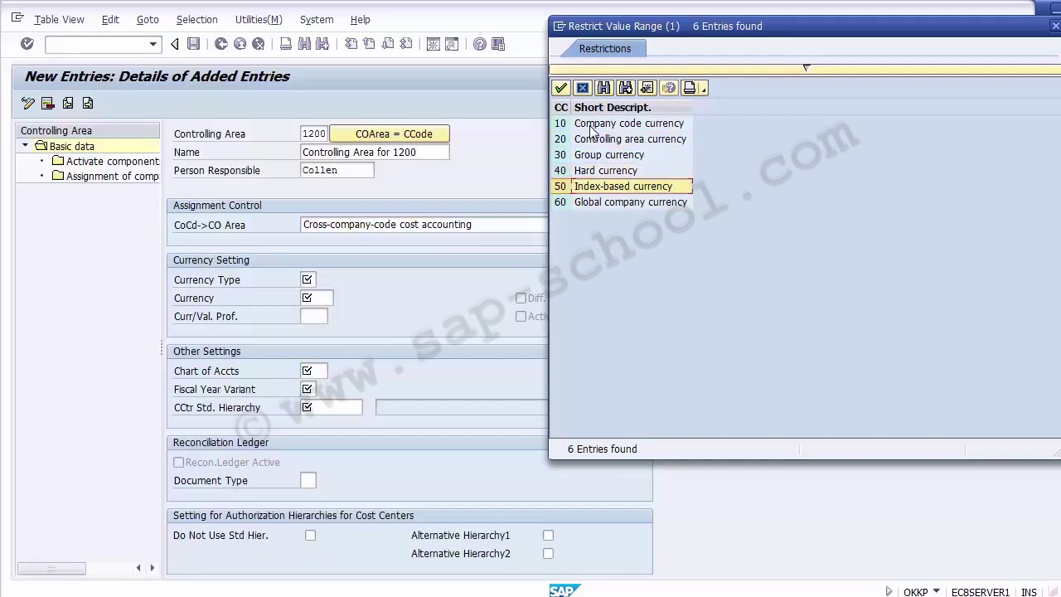
key(Down)
key(Up)
key(Up)
key(Up)
key(Up)
key(Up)
key(Up)
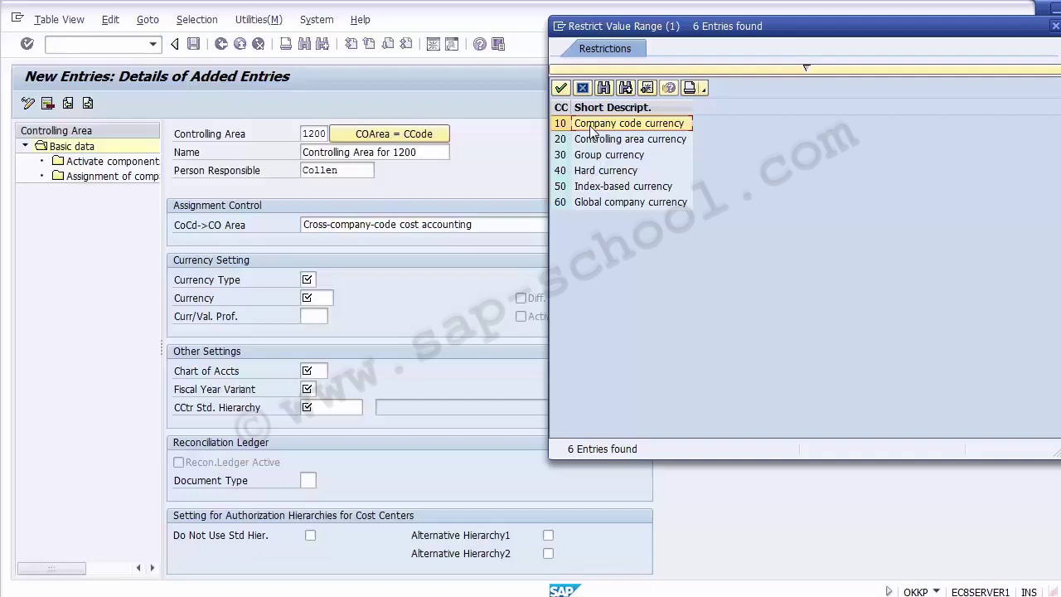
key(Down)
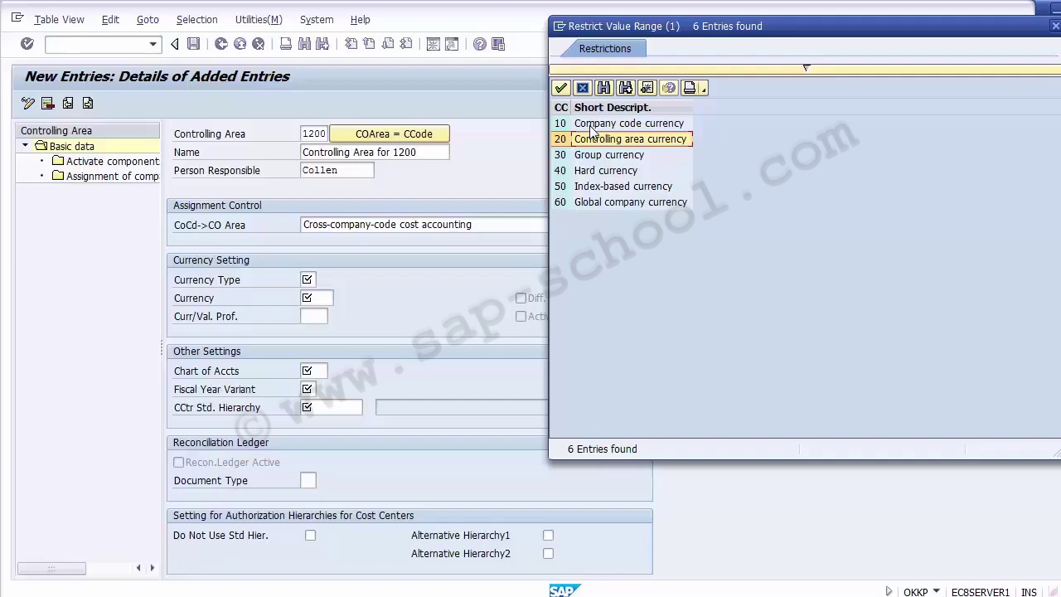
click(595, 159)
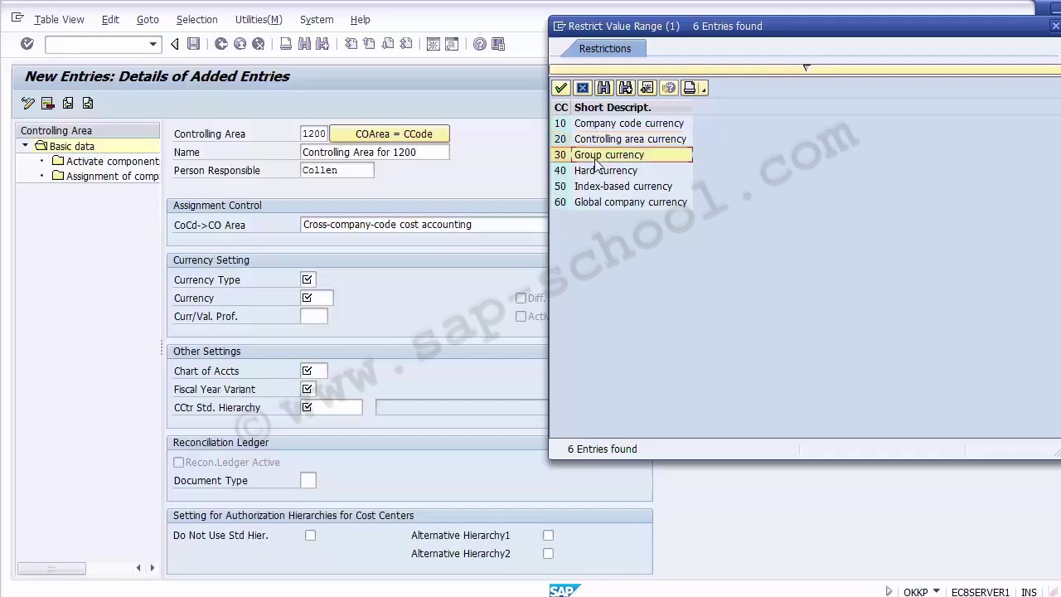
key(Down)
key(Down)
key(Down)
key(Up)
key(Up)
key(Up)
key(Down)
key(Down)
key(Down)
Set the Currency Type to 10, Company code currency, from the list of possible values
key(Up)
key(Up)
key(Up)
key(Up)
key(Up)
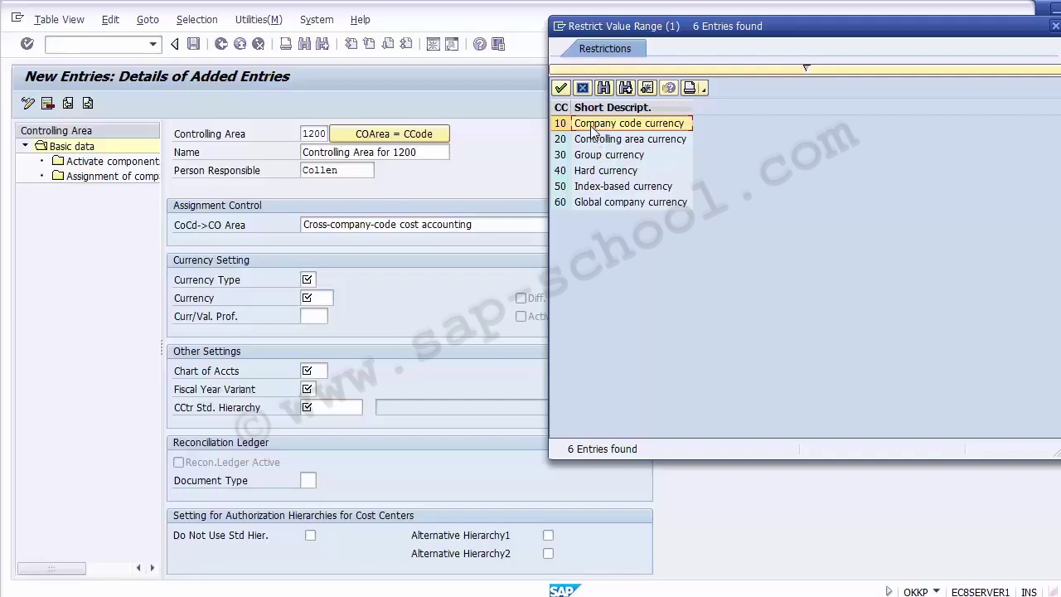
double_click(591, 131)
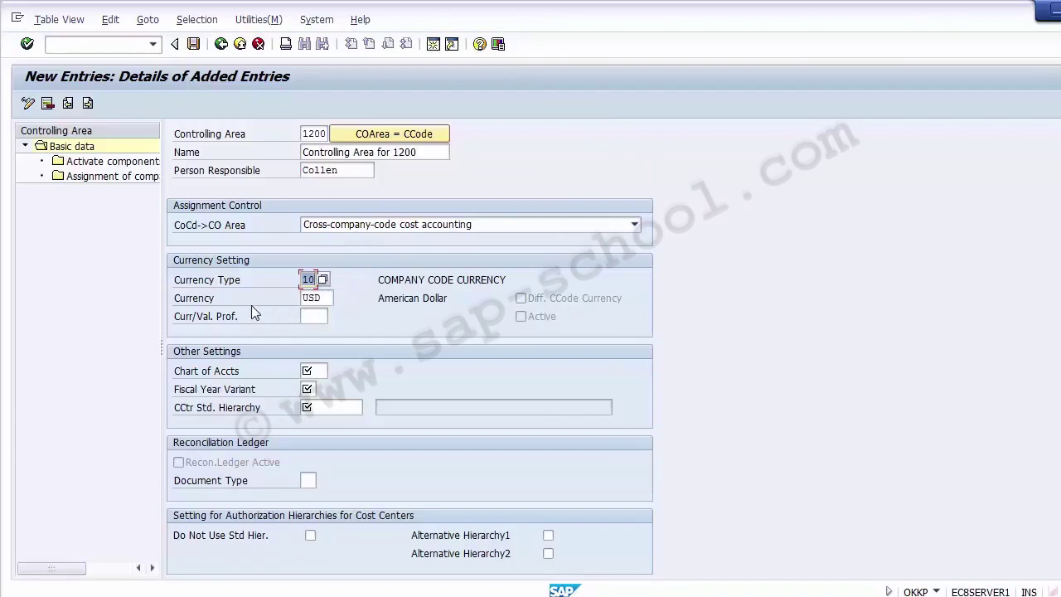
click(214, 306)
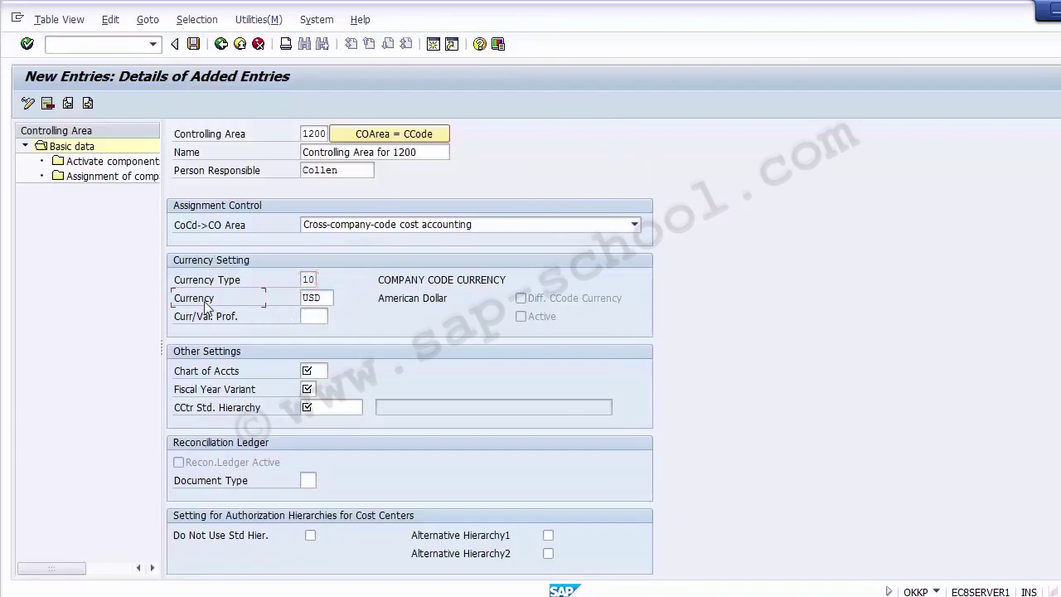
Review the Currency, Curr/Val. Prof., Diff. CCode Currency and Active fields in the currency settings
click(326, 302)
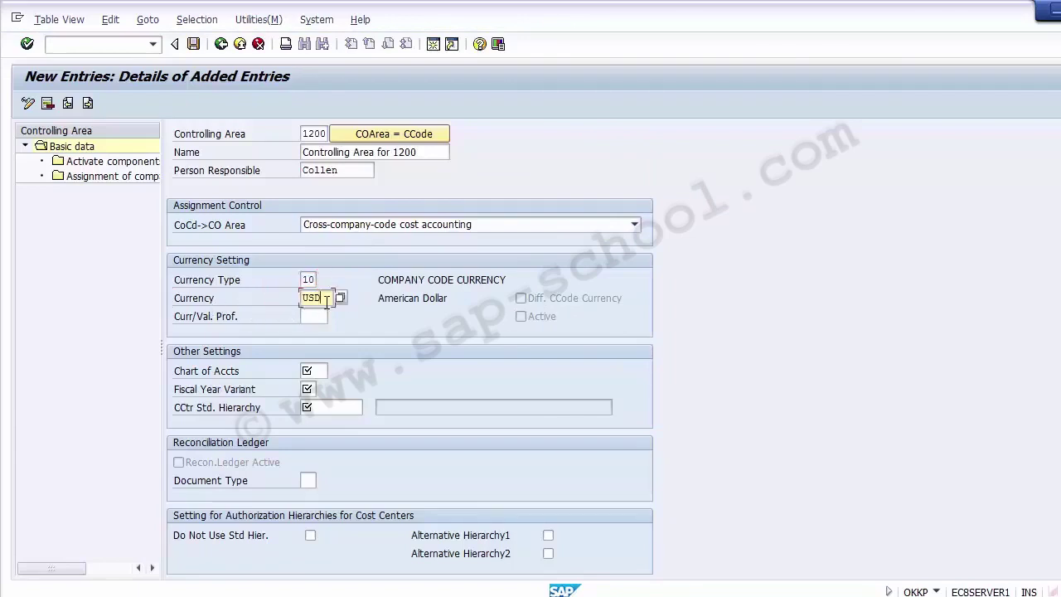
click(230, 303)
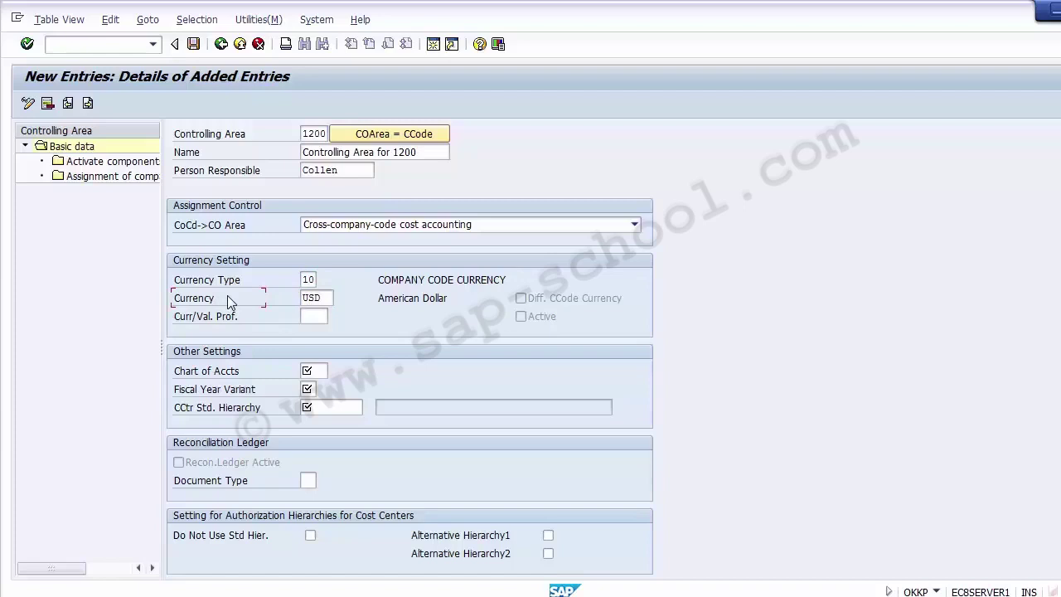
click(327, 300)
click(326, 316)
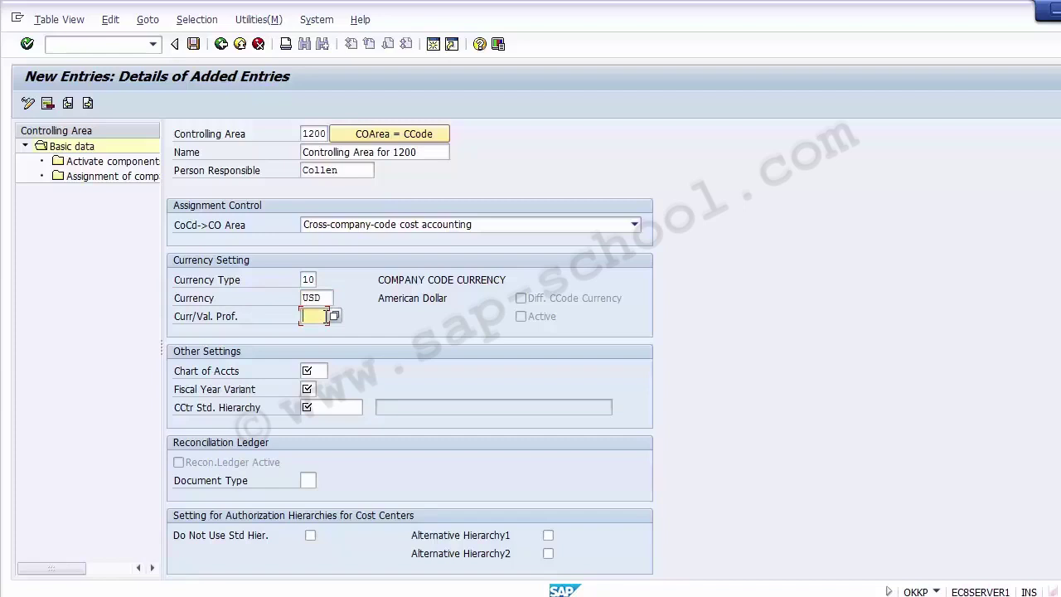
click(584, 298)
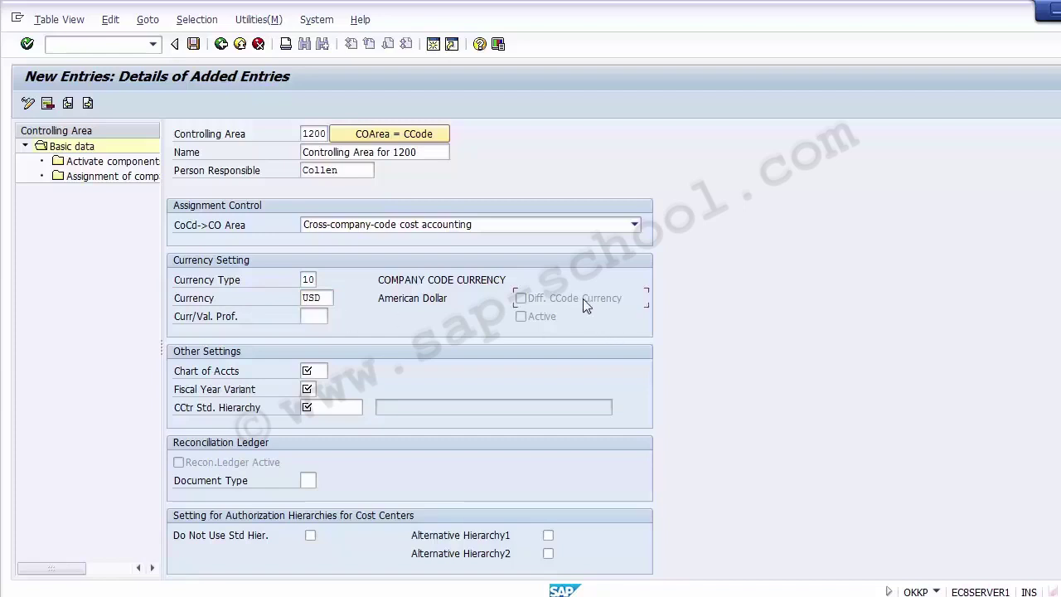
click(542, 317)
Set the Chart of Accts to 1000, Chart of Account IBM, from the list of possible charts
click(190, 378)
double_click(325, 133)
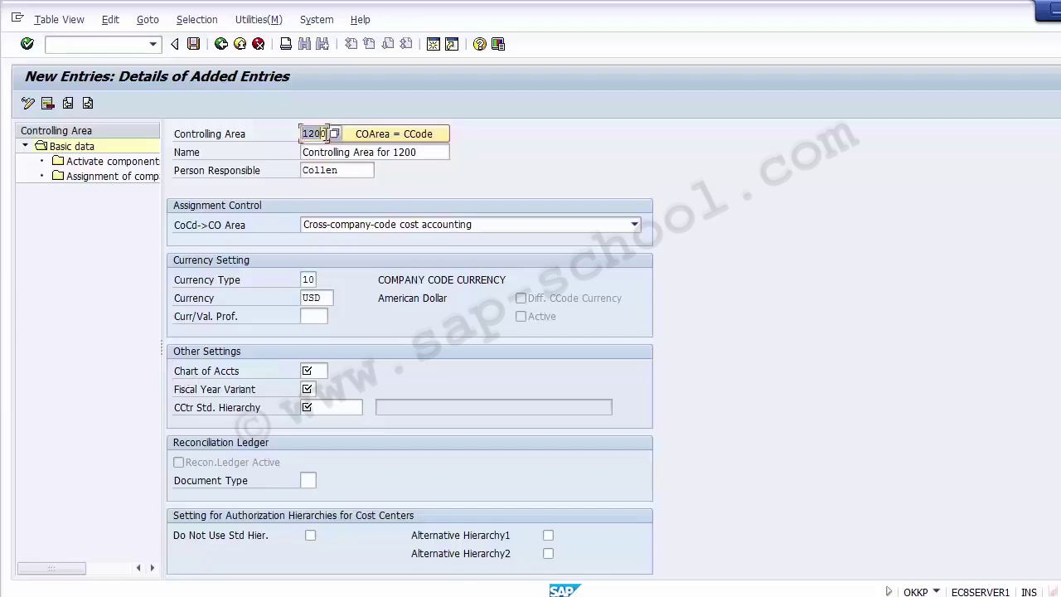
click(317, 371)
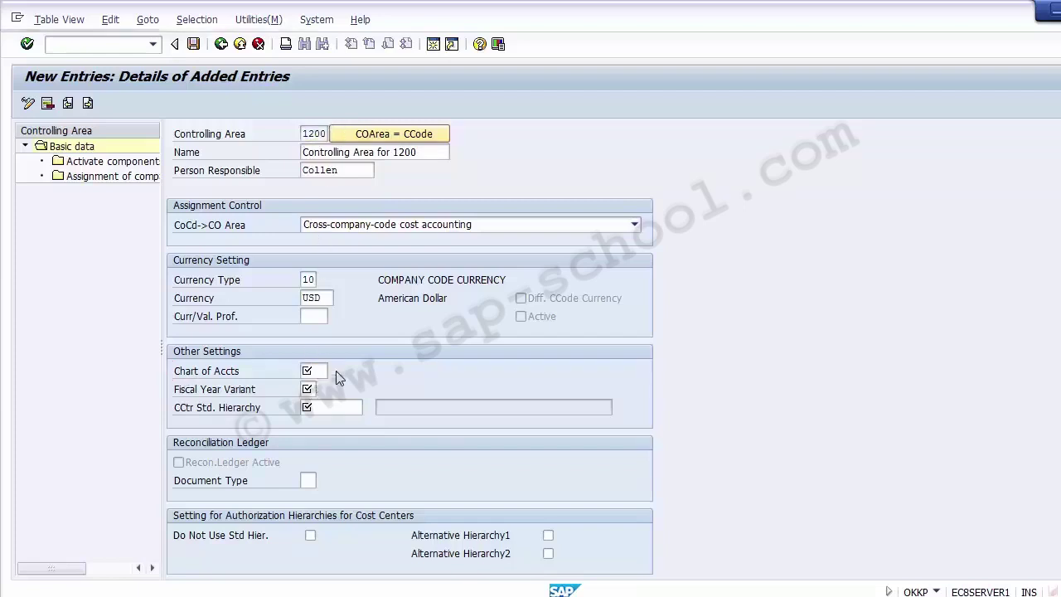
click(331, 372)
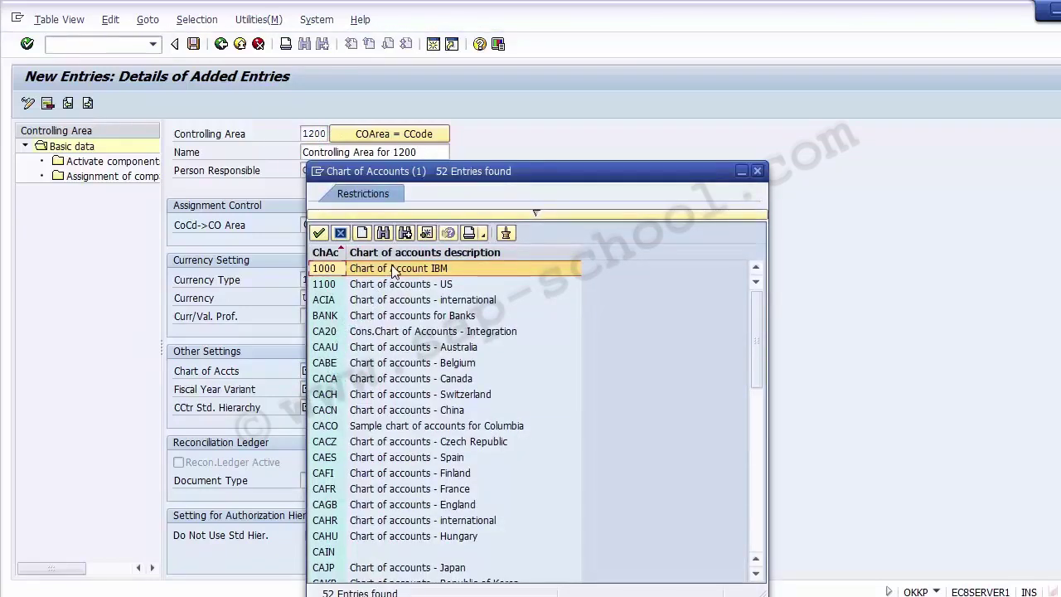
double_click(346, 272)
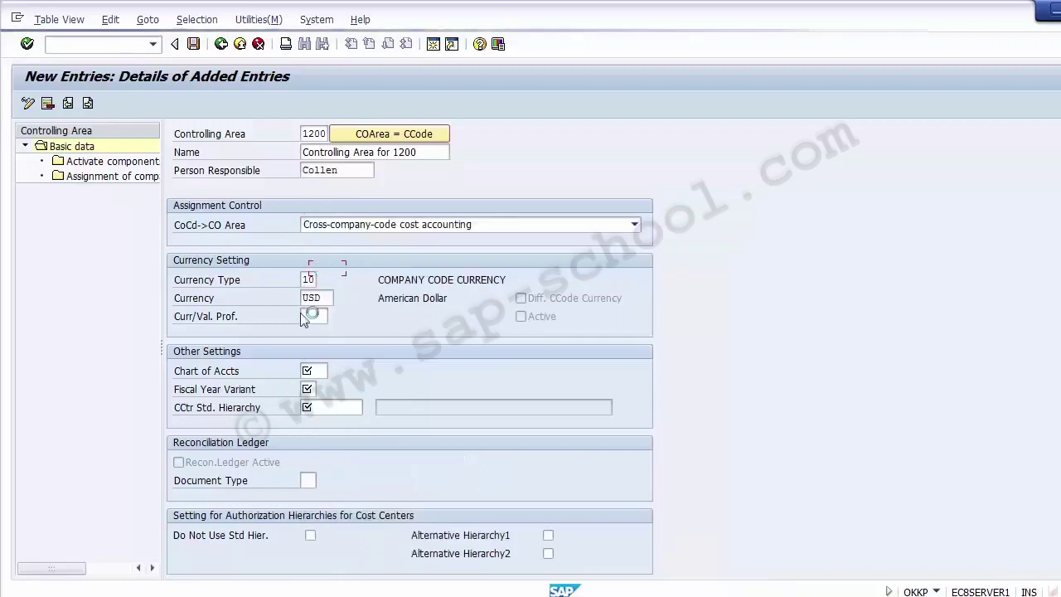
click(308, 389)
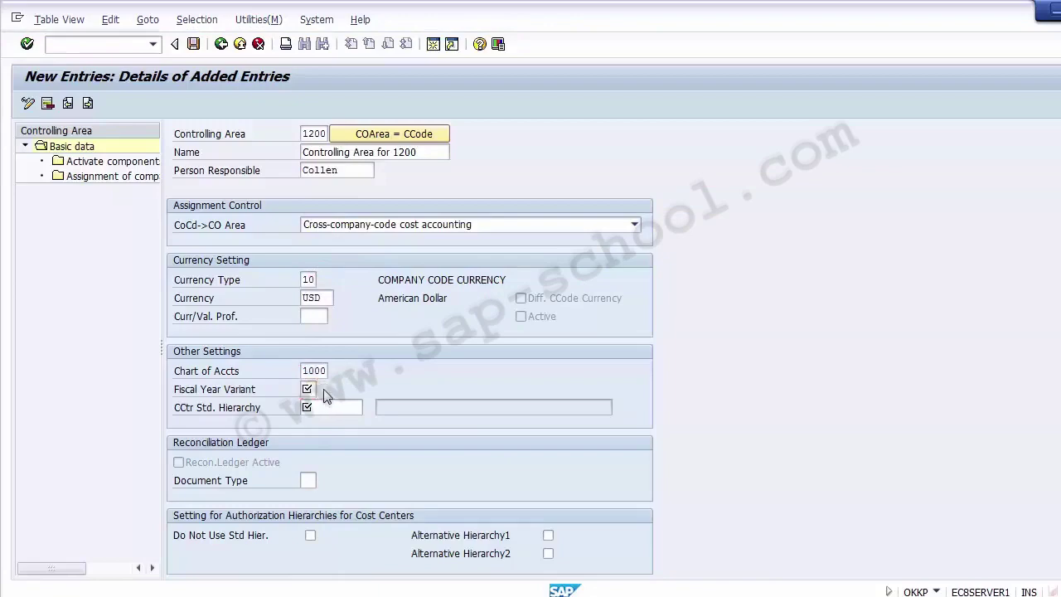
key(F4)
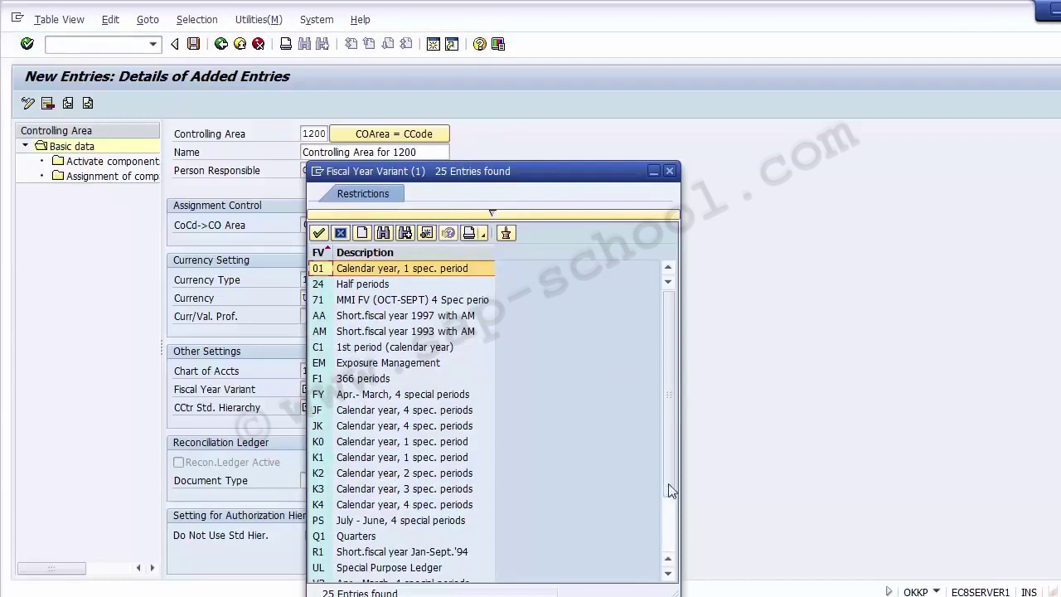
click(669, 541)
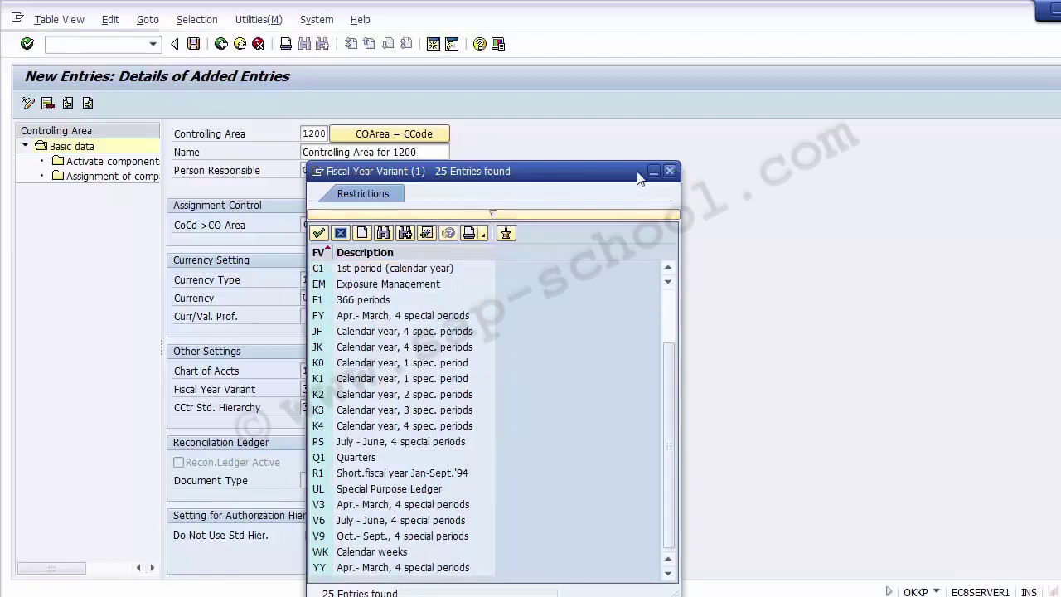
click(671, 172)
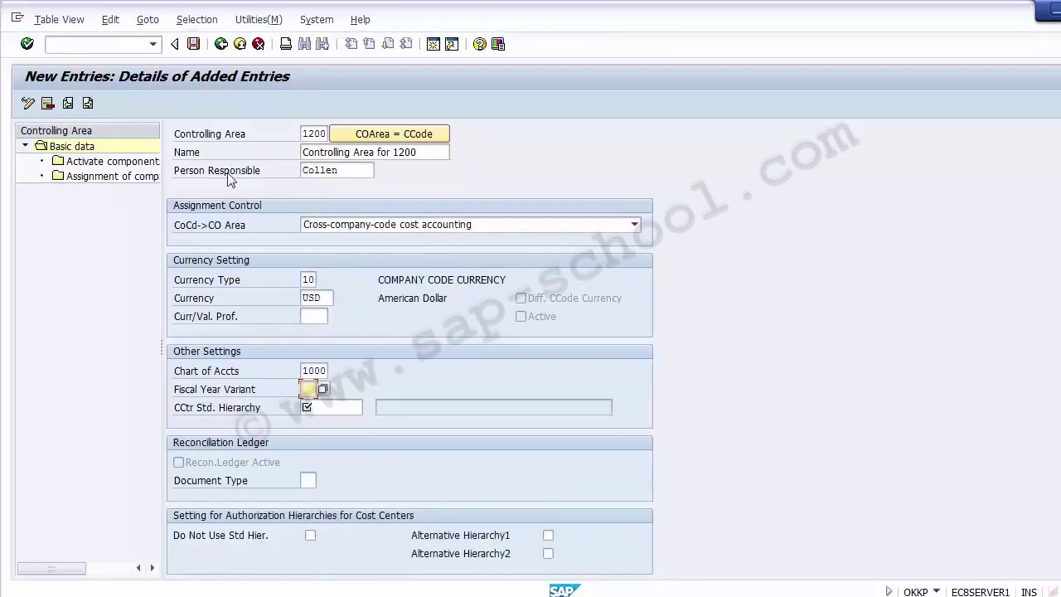
Look up the fiscal year variant of company code 1200 in the Company Code Global Data (OBY6)
click(124, 46)
click(432, 44)
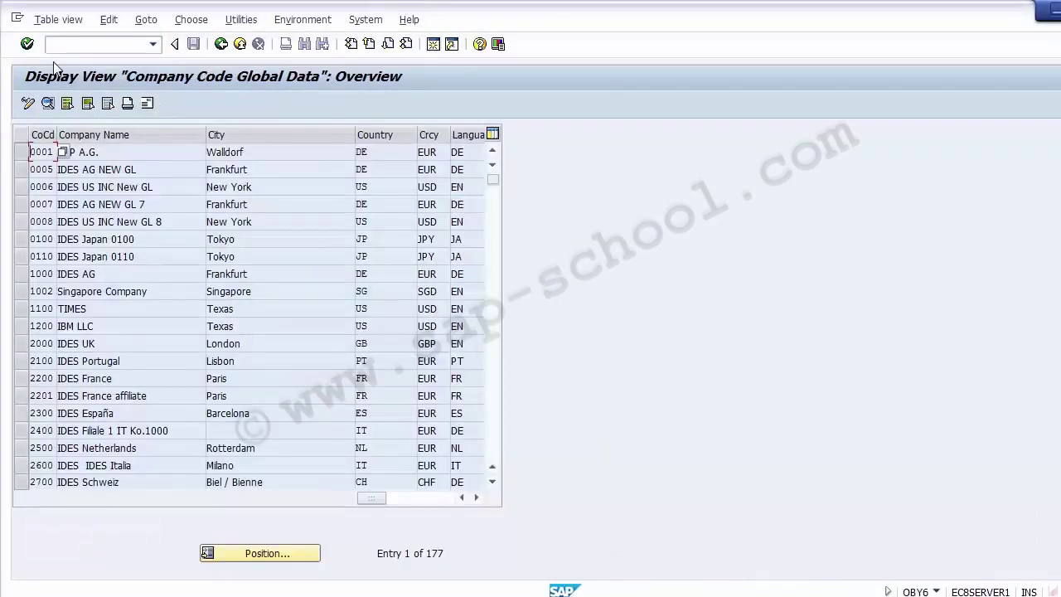
click(43, 327)
double_click(38, 326)
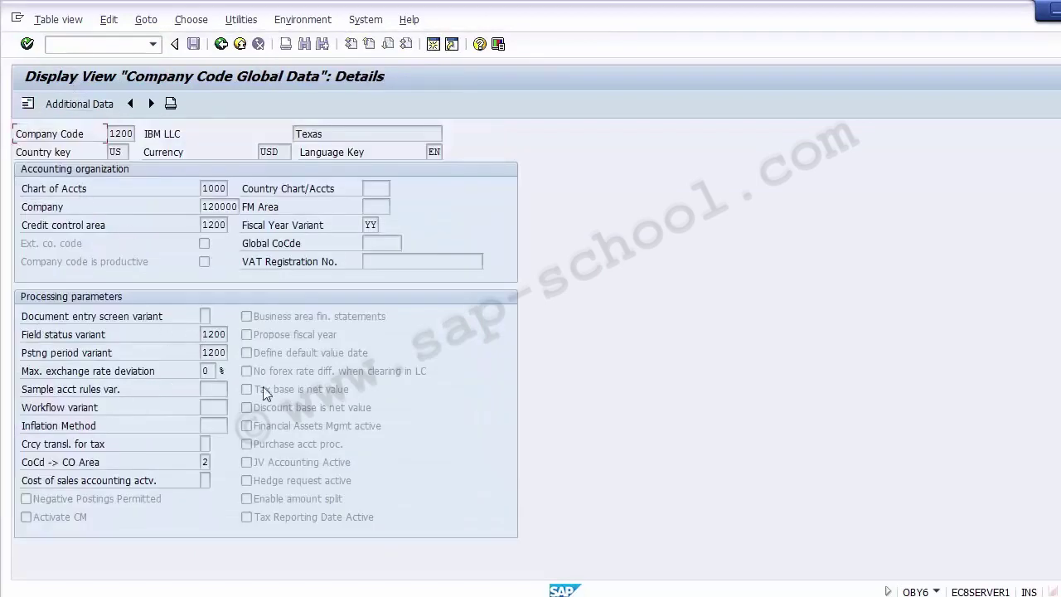
click(370, 226)
click(305, 232)
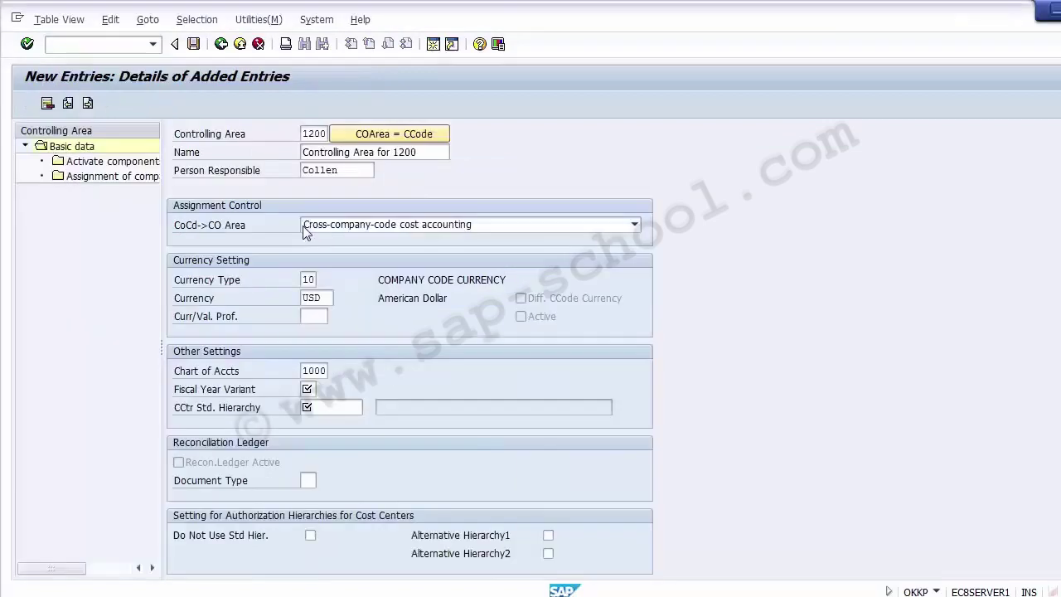
Set the Fiscal Year Variant to YY, Apr.- March, 4 special periods, from the list of possible variants
click(308, 389)
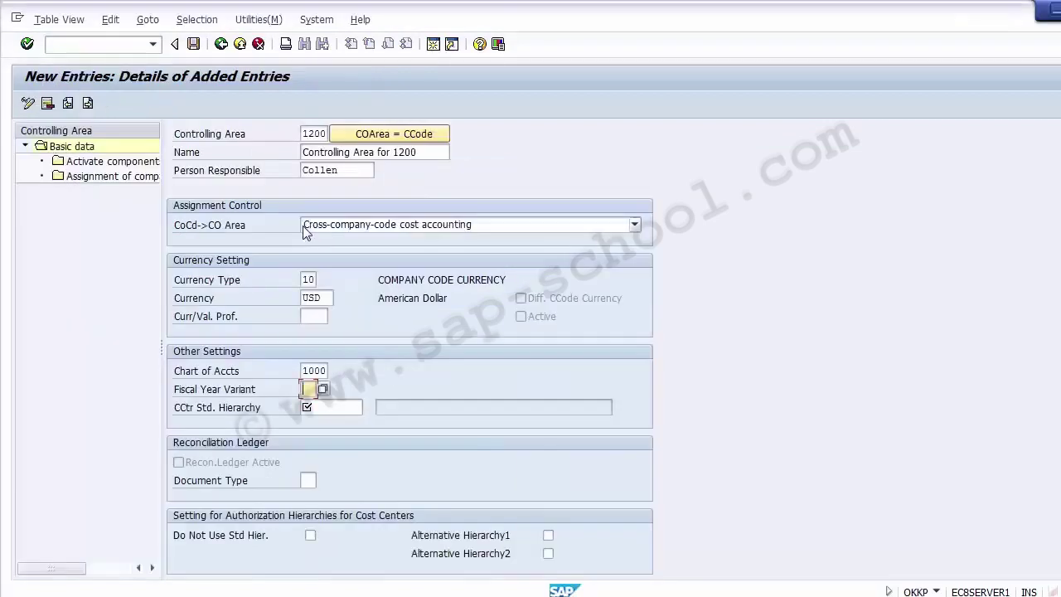
click(322, 389)
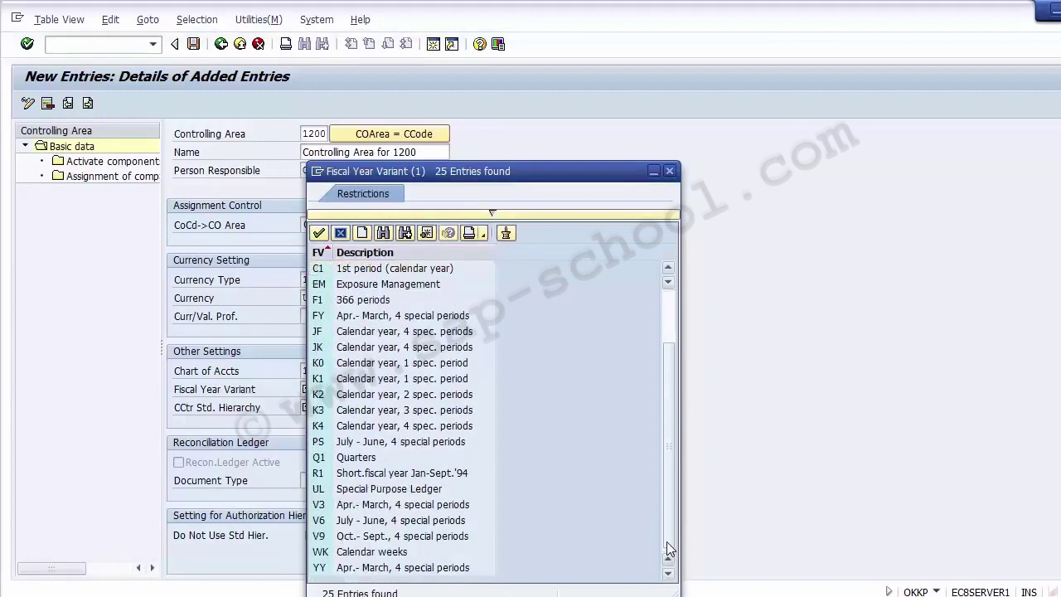
click(455, 571)
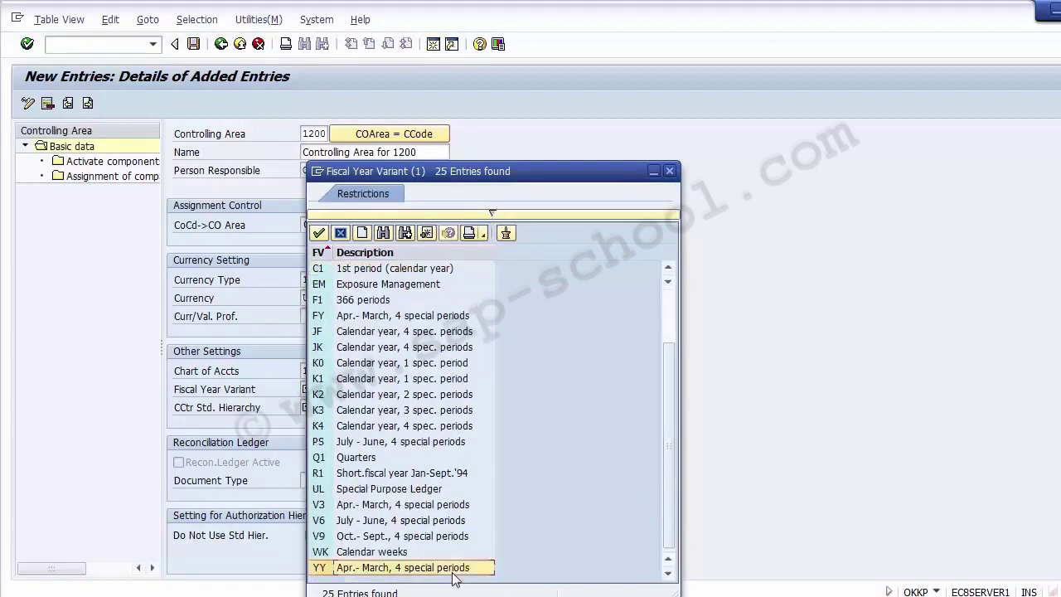
double_click(361, 569)
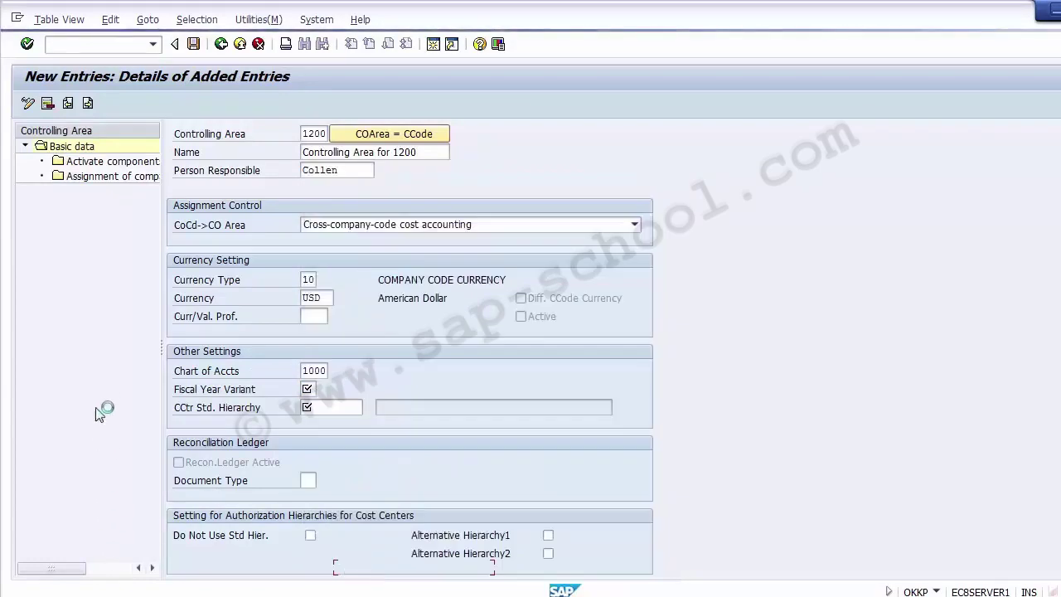
Enter A1000 as the CCtr Std. Hierarchy in the other settings
click(347, 407)
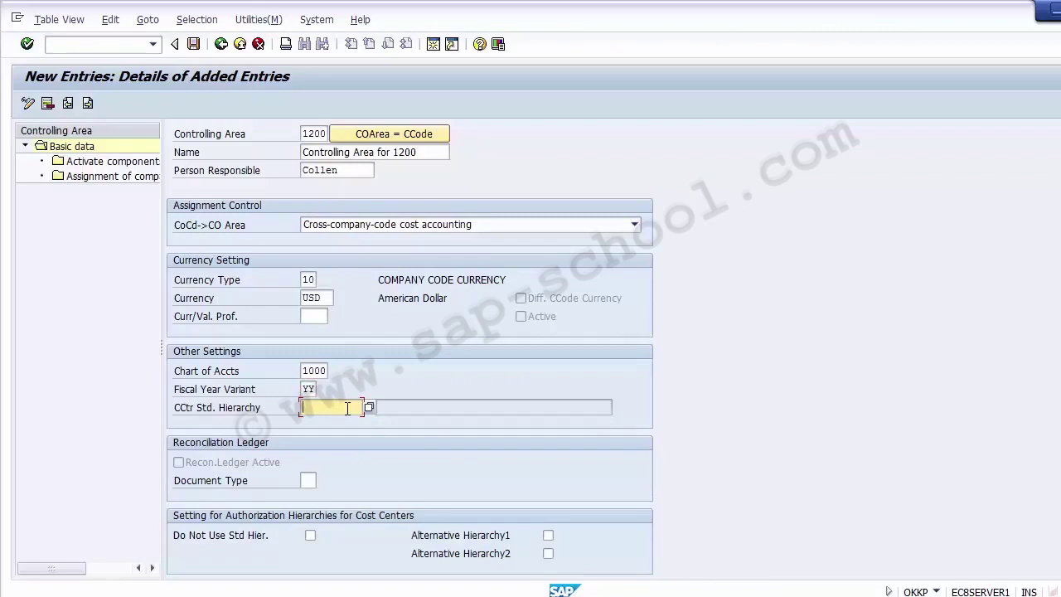
scroll(347, 407, down, 2)
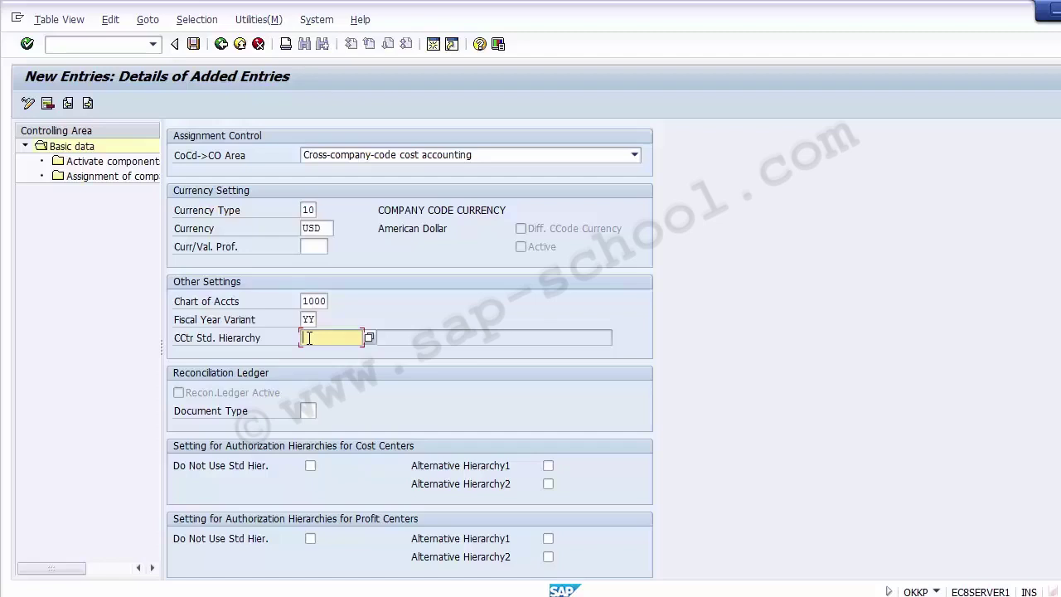
text(A1000)
click(423, 302)
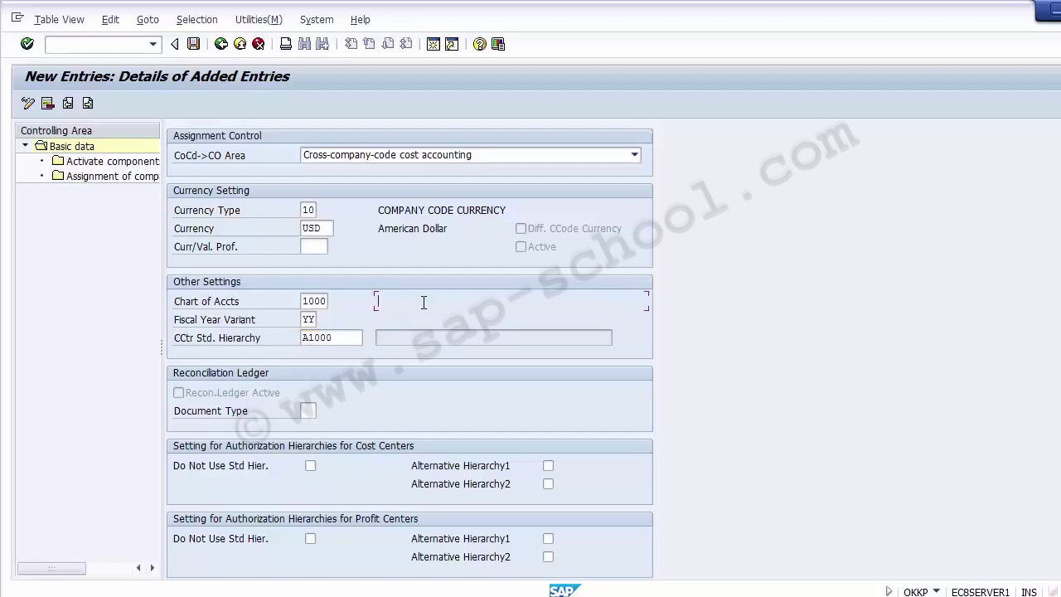
click(350, 337)
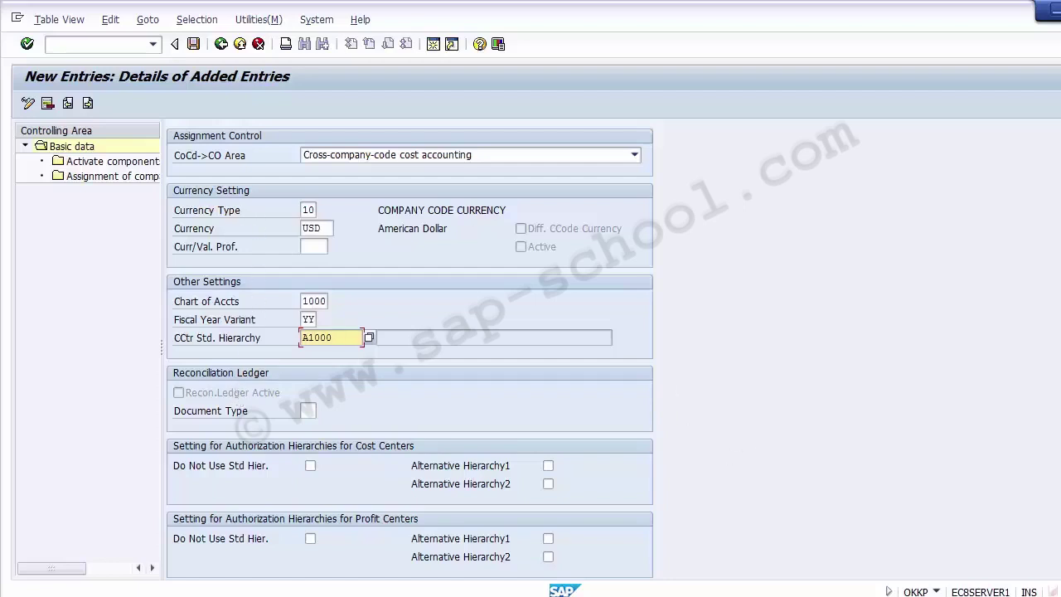
Review the basic data of controlling area 1200 from its name to the fiscal year variant, and try to save the new entry
scroll(441, 128, up, 3)
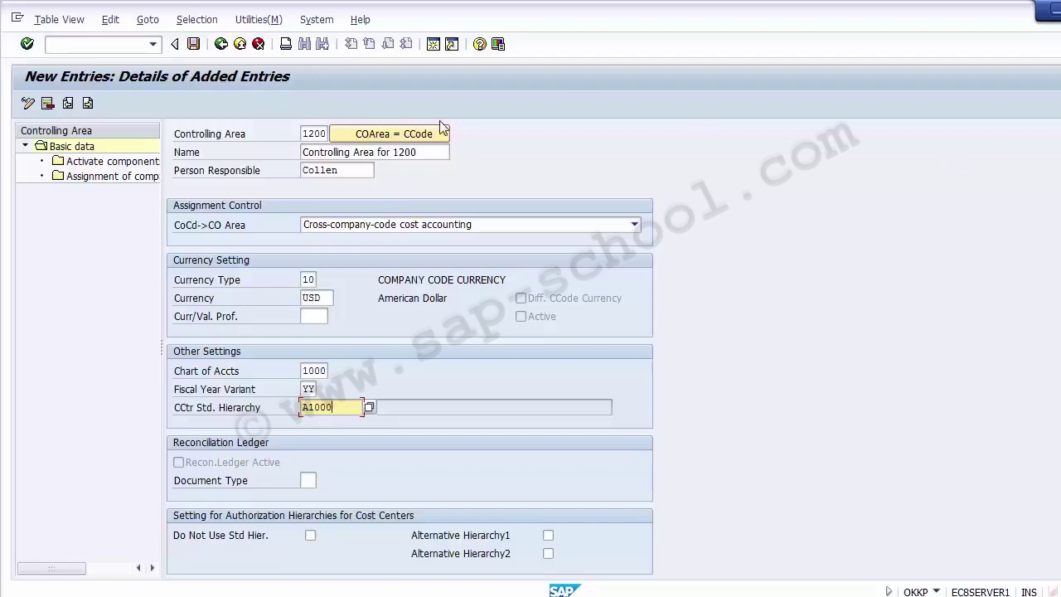
click(319, 136)
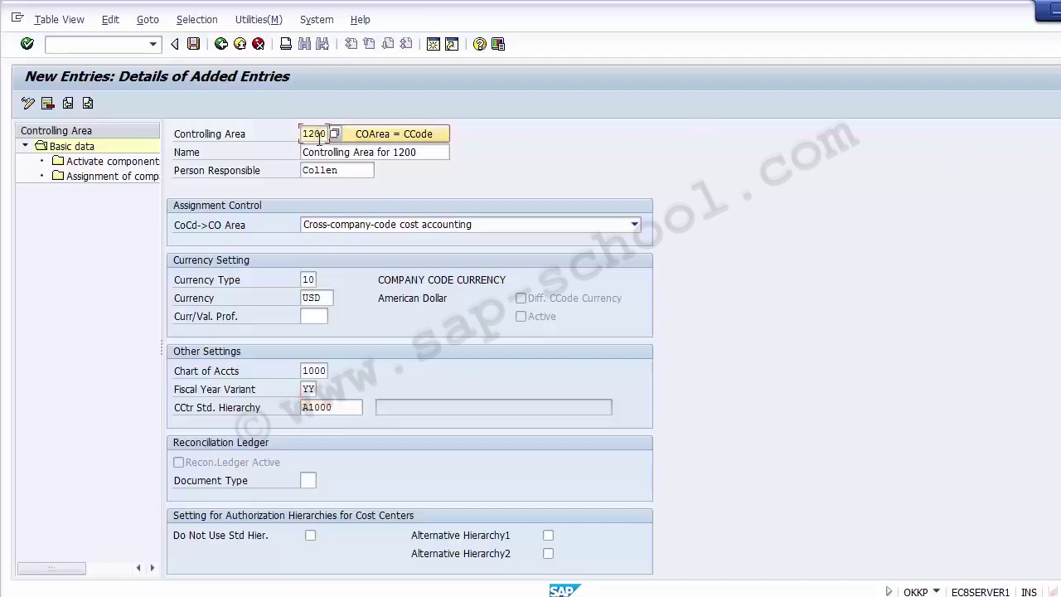
click(320, 153)
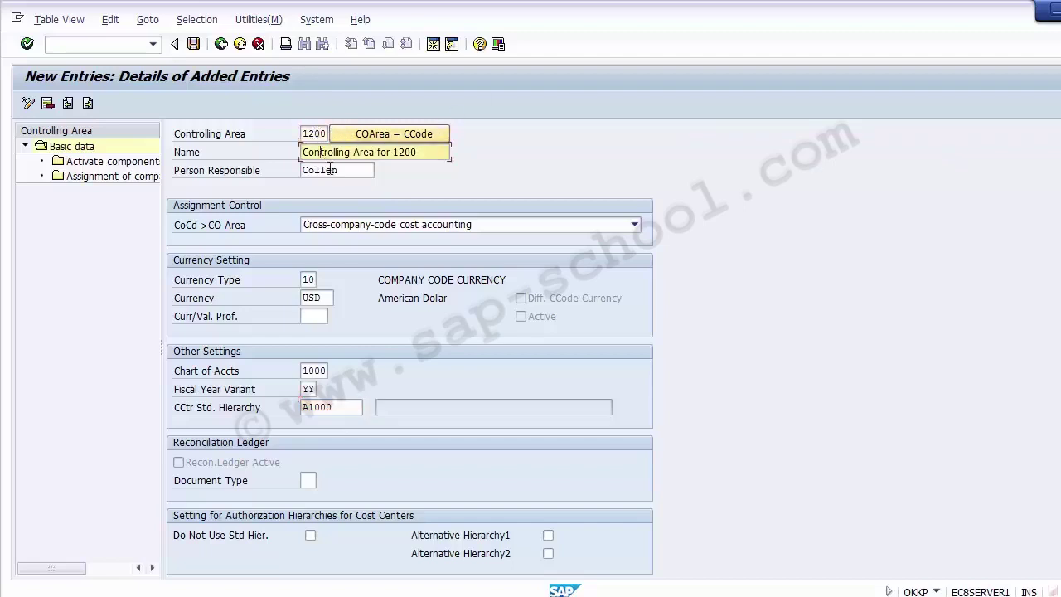
click(329, 169)
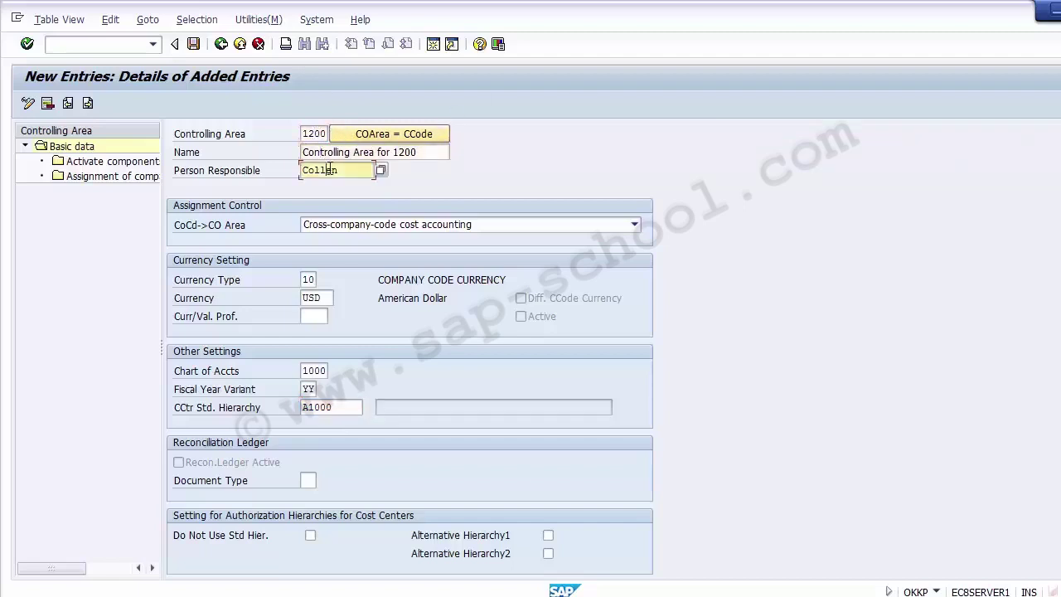
click(219, 232)
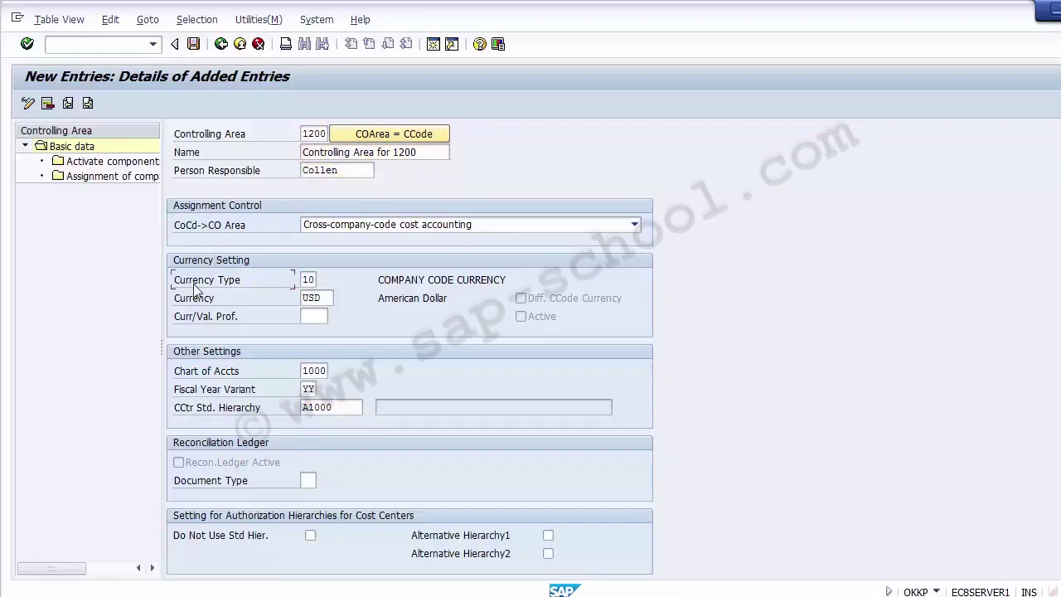
click(206, 373)
click(204, 393)
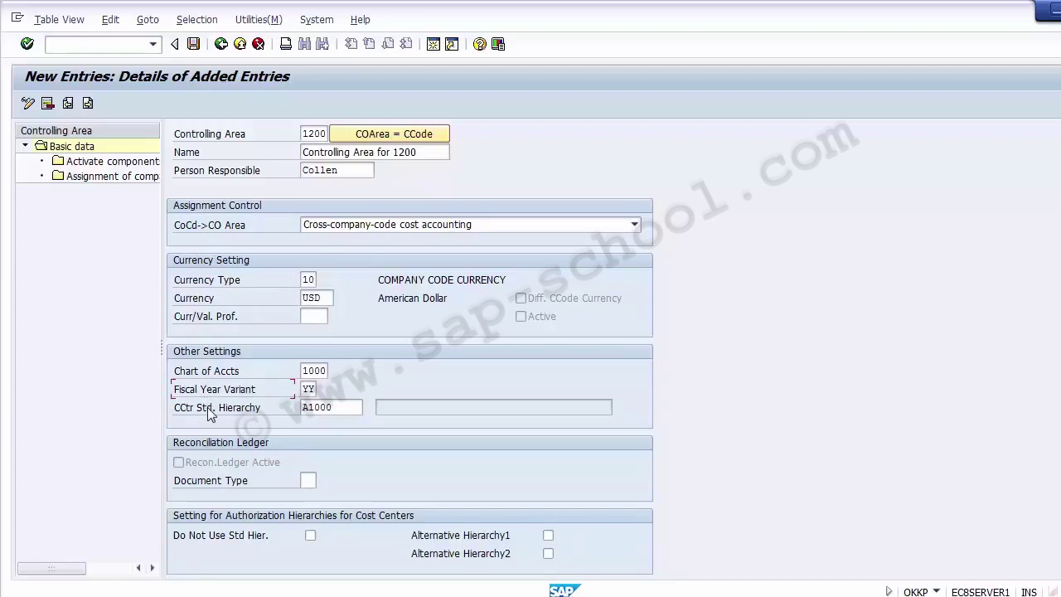
click(193, 45)
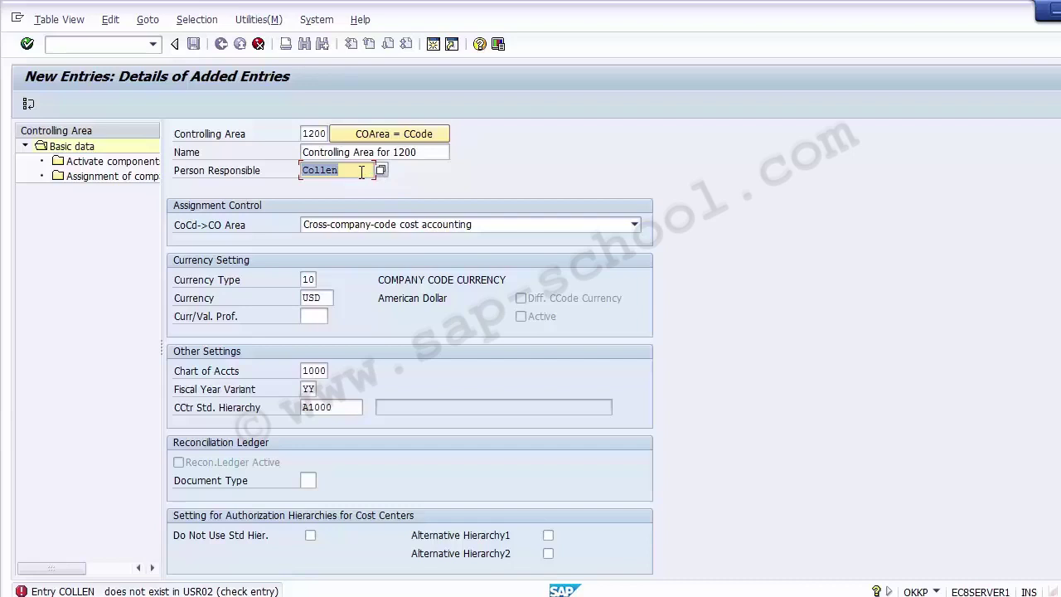
Clear the Person Responsible of controlling area 1200 and open the list of possible user names
key(Delete)
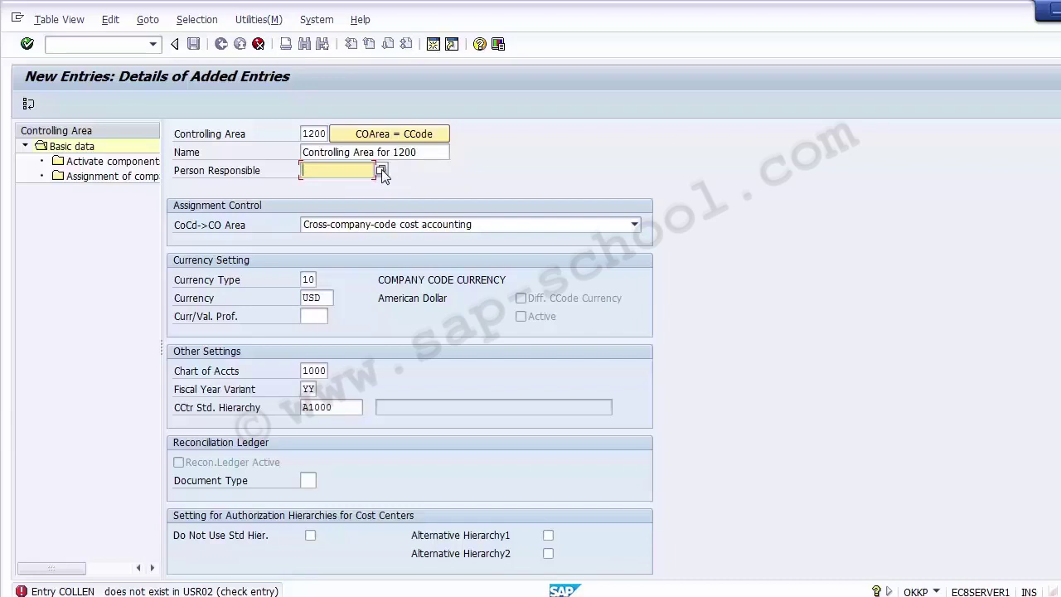
key(Return)
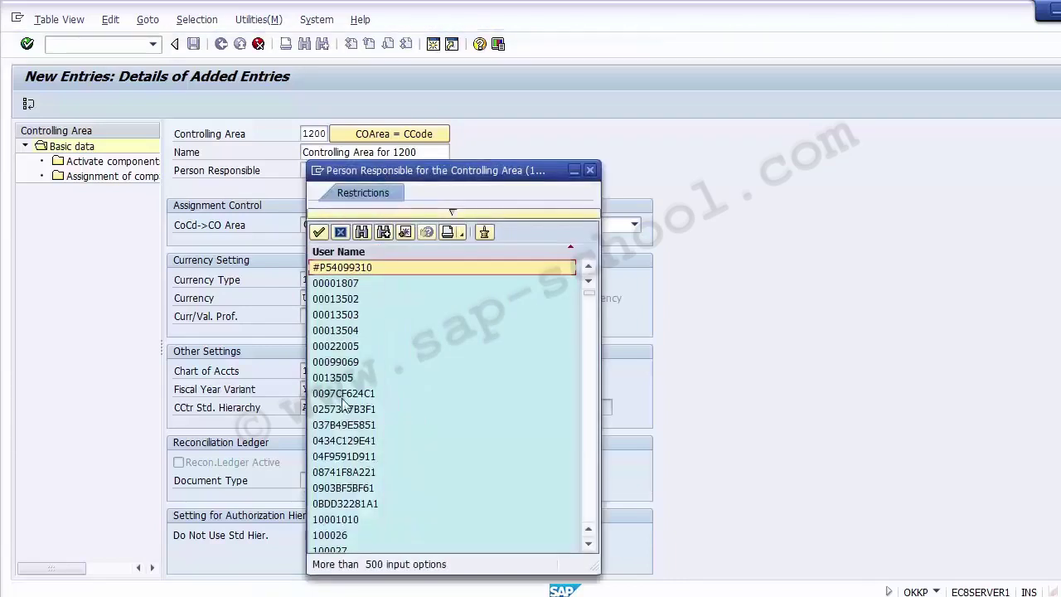
Browse the user names available as Person Responsible and close the list without choosing one
click(344, 421)
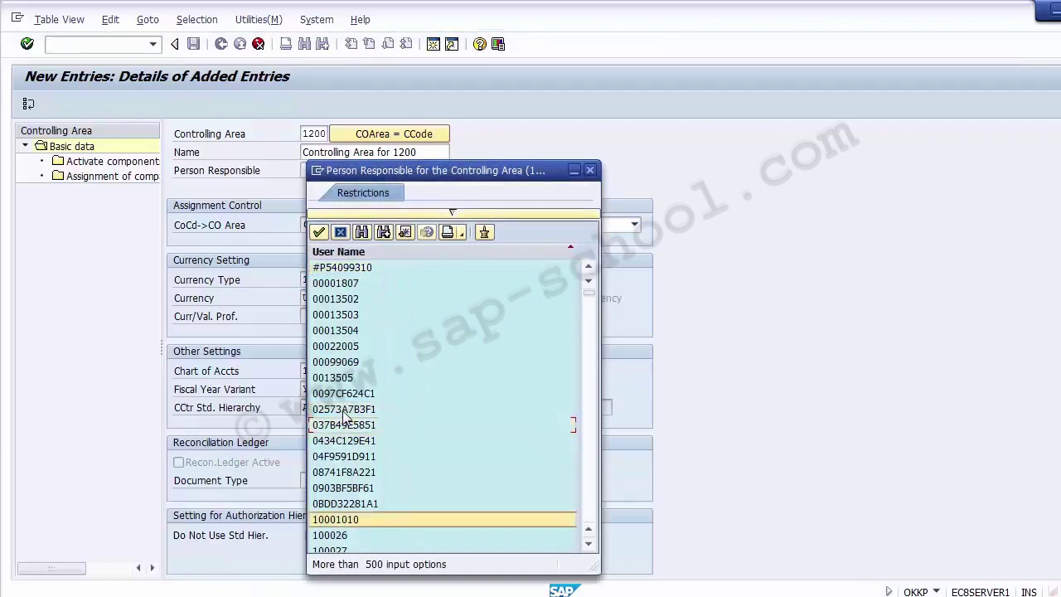
key(Down)
key(Down)
key(Down)
key(Down)
key(Down)
key(Down)
key(Down)
key(Down)
key(Down)
key(Down)
key(Down)
key(Down)
key(Down)
key(Down)
key(Down)
key(Down)
key(Down)
key(Down)
key(Down)
key(Down)
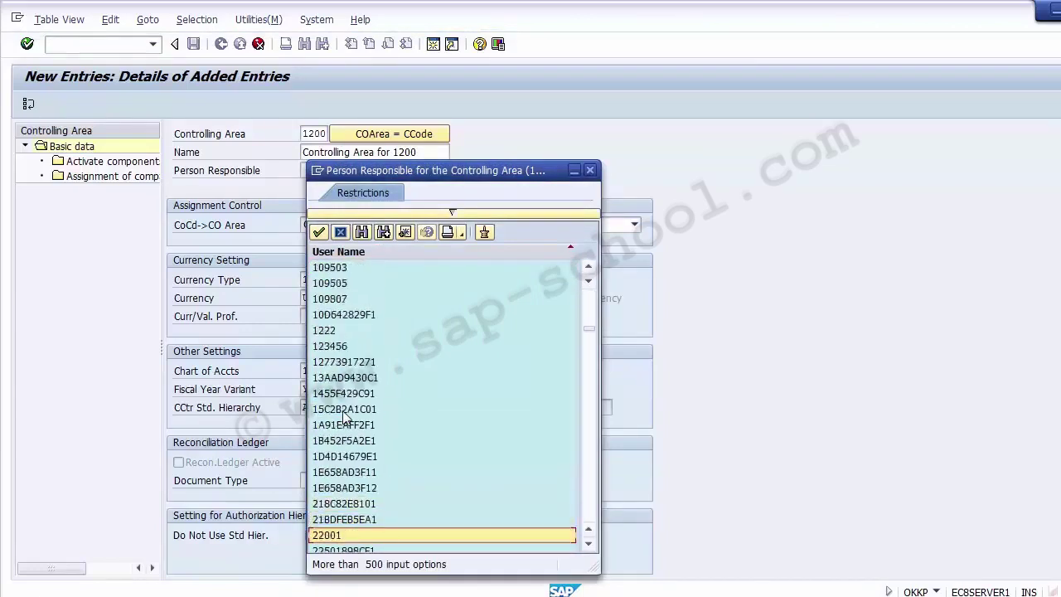
key(Down)
key(Down)
key(Down)
key(Down)
key(Down)
key(Down)
key(Down)
key(Down)
key(Down)
key(Down)
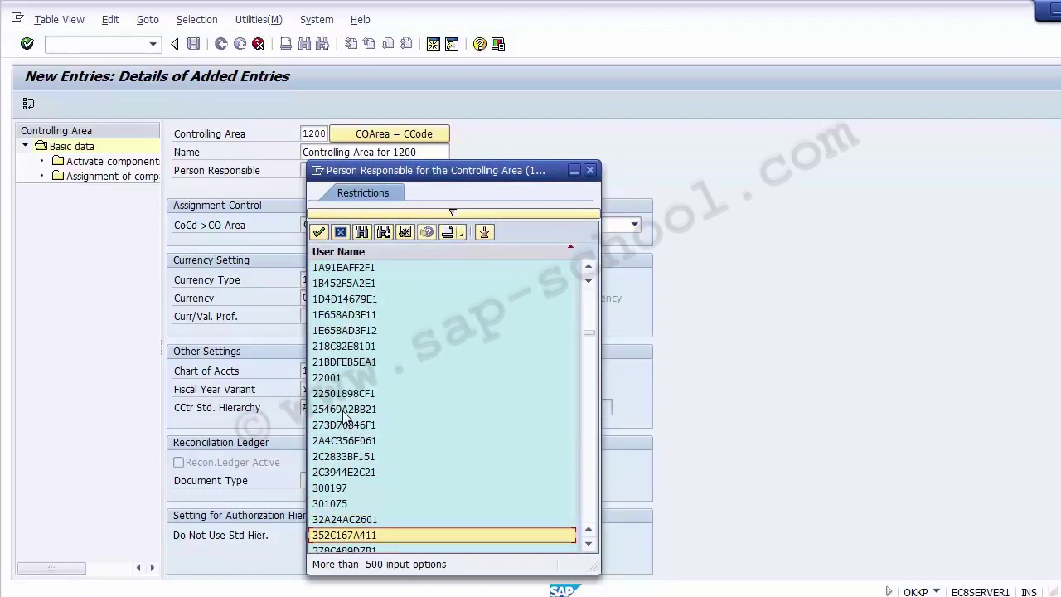
key(Down)
key(Down)
key(Down)
key(Down)
key(Down)
key(Down)
key(Down)
key(Down)
key(Down)
key(Down)
key(Down)
key(Down)
key(Down)
key(Down)
key(Down)
key(Down)
key(Down)
key(Down)
key(Down)
key(Down)
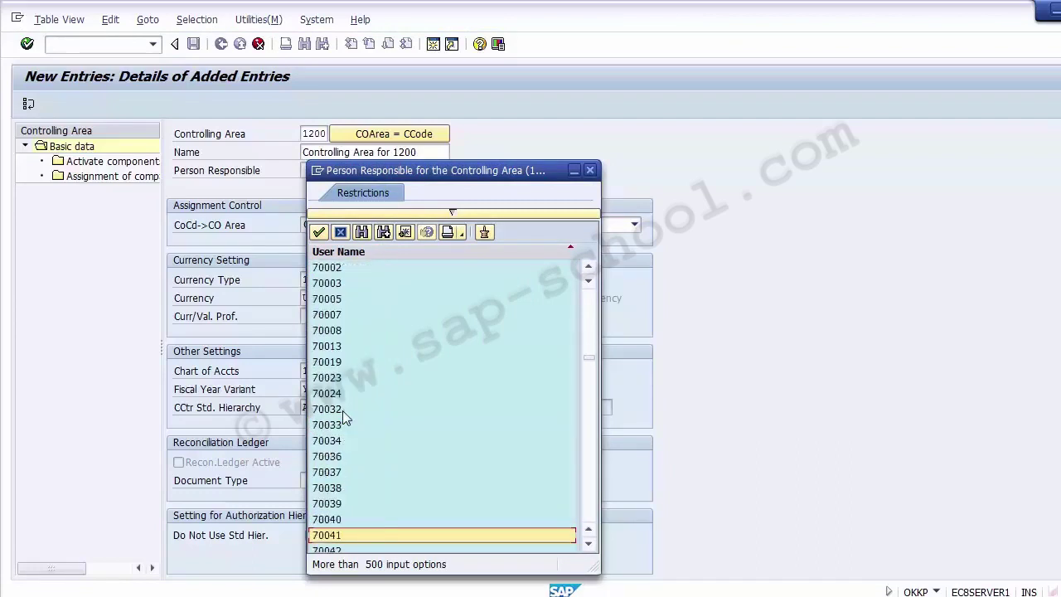
key(Down)
key(Down)
key(Down)
key(Down)
key(Down)
key(Down)
key(Down)
key(Down)
key(Down)
key(Down)
key(Down)
key(Down)
key(Down)
key(Down)
key(Down)
key(Down)
key(Down)
key(Down)
key(Down)
key(Down)
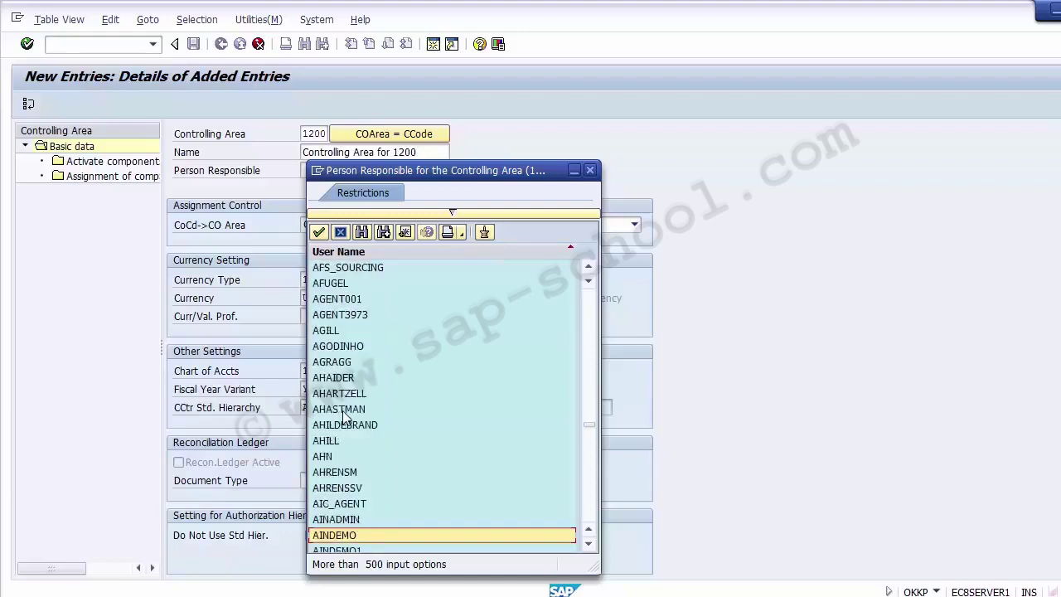
key(Up)
key(Up)
key(Up)
key(Up)
key(Up)
key(Up)
key(Up)
key(Up)
key(Up)
key(Up)
key(Up)
key(Up)
key(Up)
key(Up)
key(Up)
key(Up)
key(Up)
key(Up)
key(Up)
key(Up)
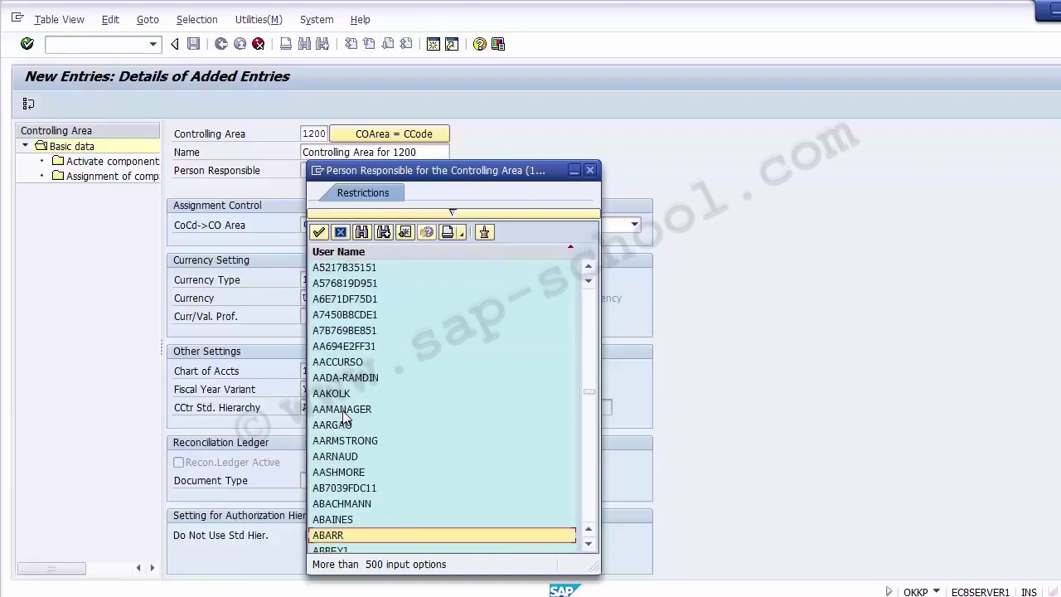
key(Down)
key(Down)
key(Down)
key(Down)
key(Down)
key(Down)
key(Down)
key(Down)
key(Down)
key(Down)
key(Down)
key(Down)
key(Down)
key(Down)
key(Down)
key(Down)
key(Down)
key(Down)
key(Down)
key(Down)
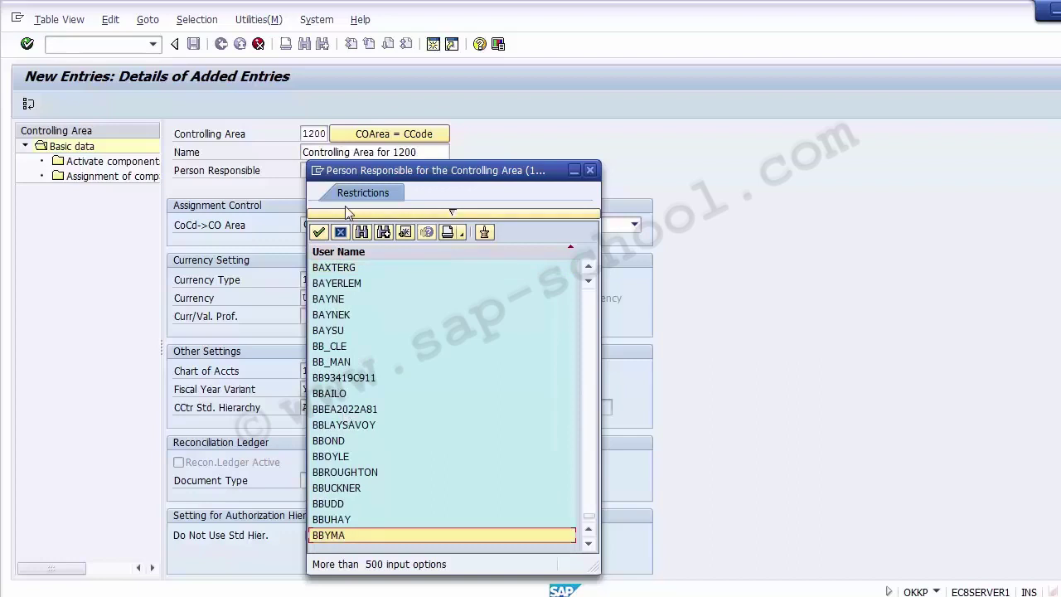
click(340, 232)
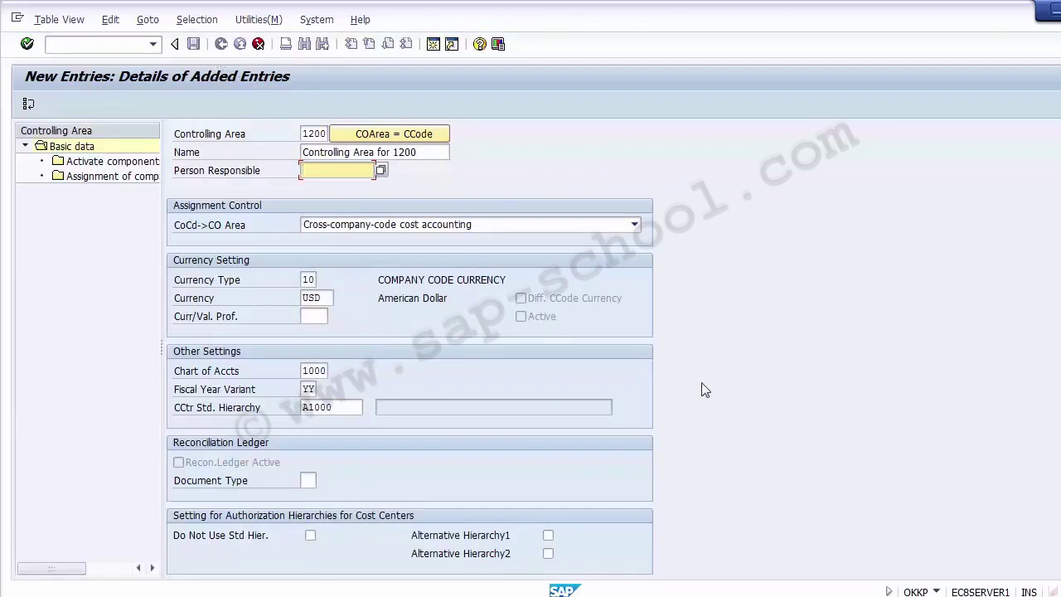
Try to save controlling area 1200 without a person responsible, agreeing to create A1000 as its standard hierarchy
key(Return)
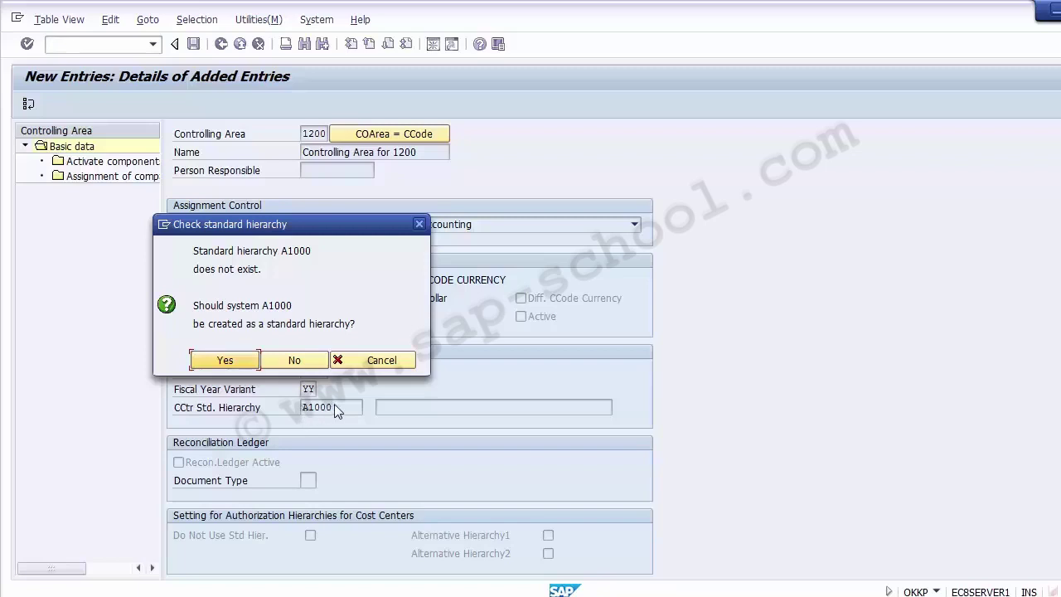
click(224, 362)
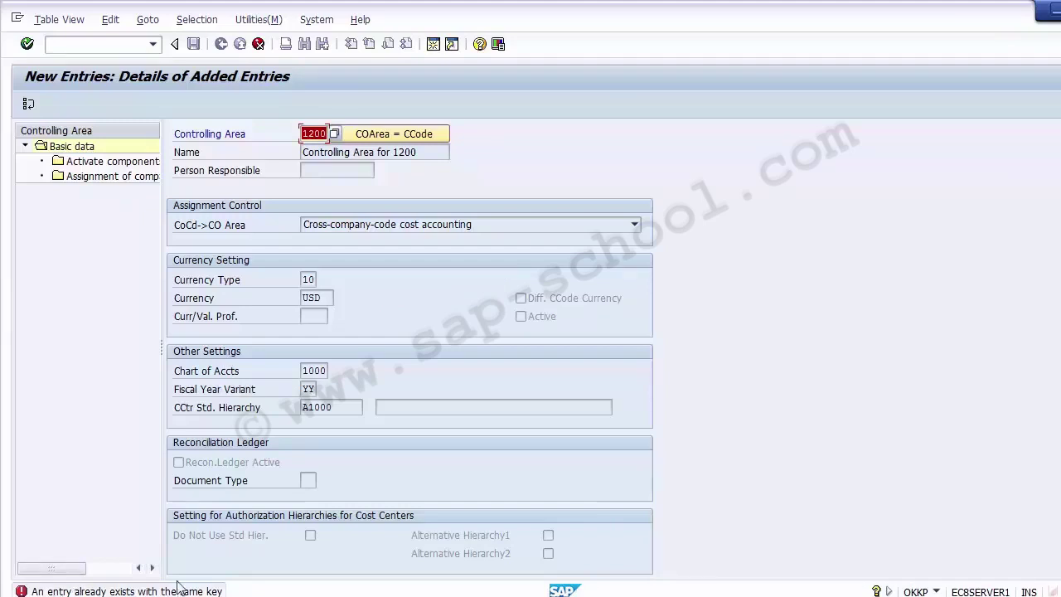
Change the controlling area key of the new entry to Z100
click(304, 135)
key(BackSpace)
key(BackSpace)
key(BackSpace)
key(BackSpace)
text(1)
text(1)
text(00)
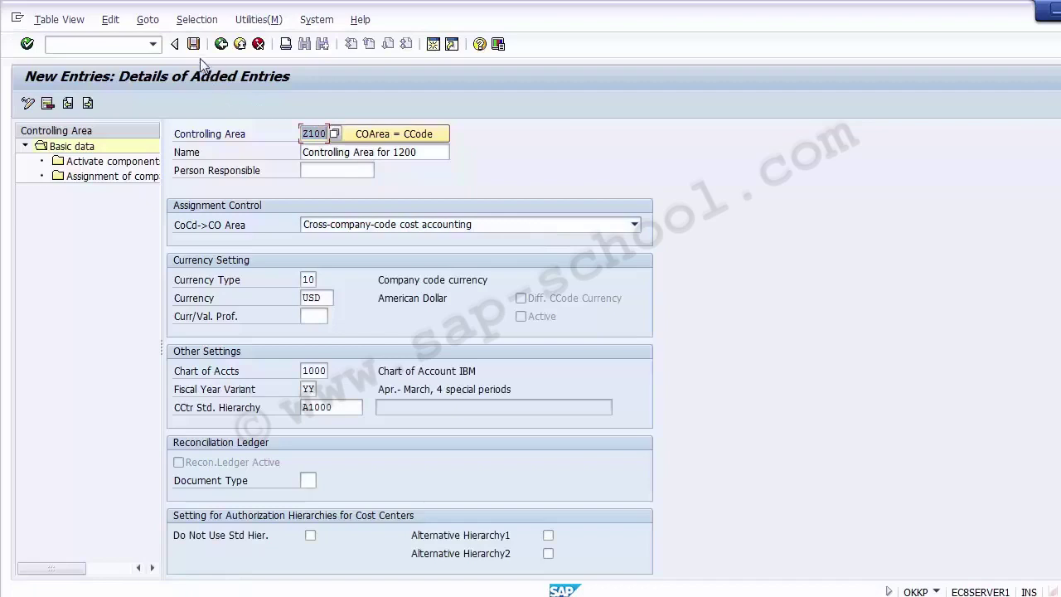
Save controlling area Z100, creating A1000 as a standard hierarchy and recording the entry in the FICO Configurations customizing request
click(193, 45)
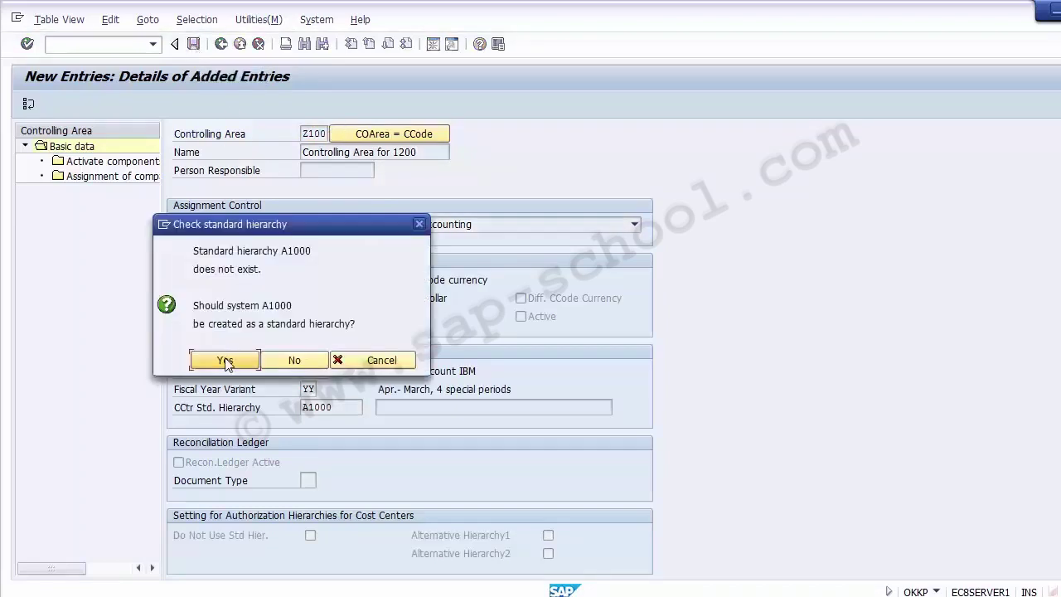
click(225, 361)
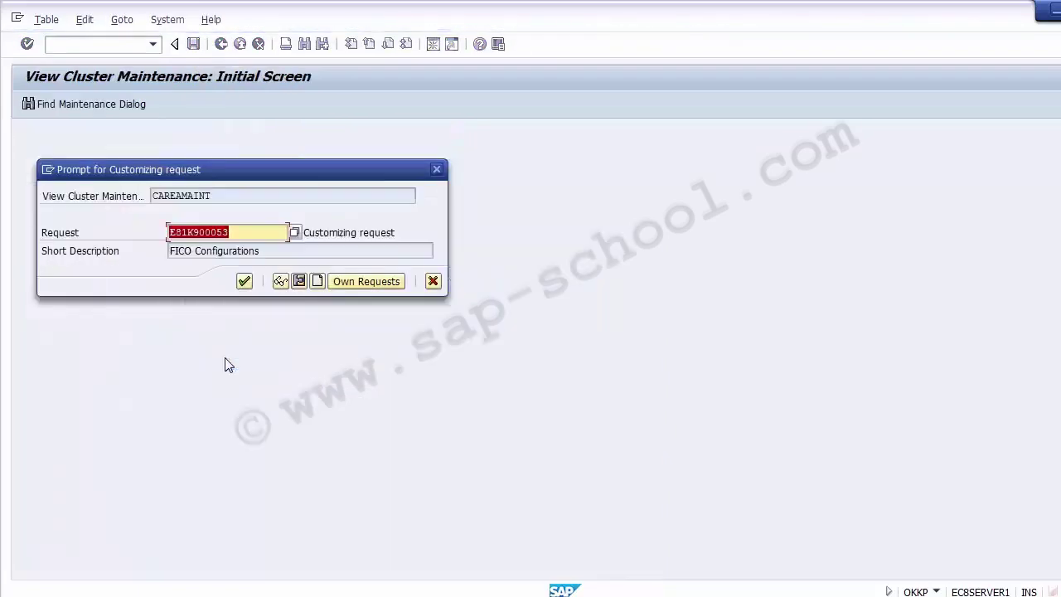
click(243, 282)
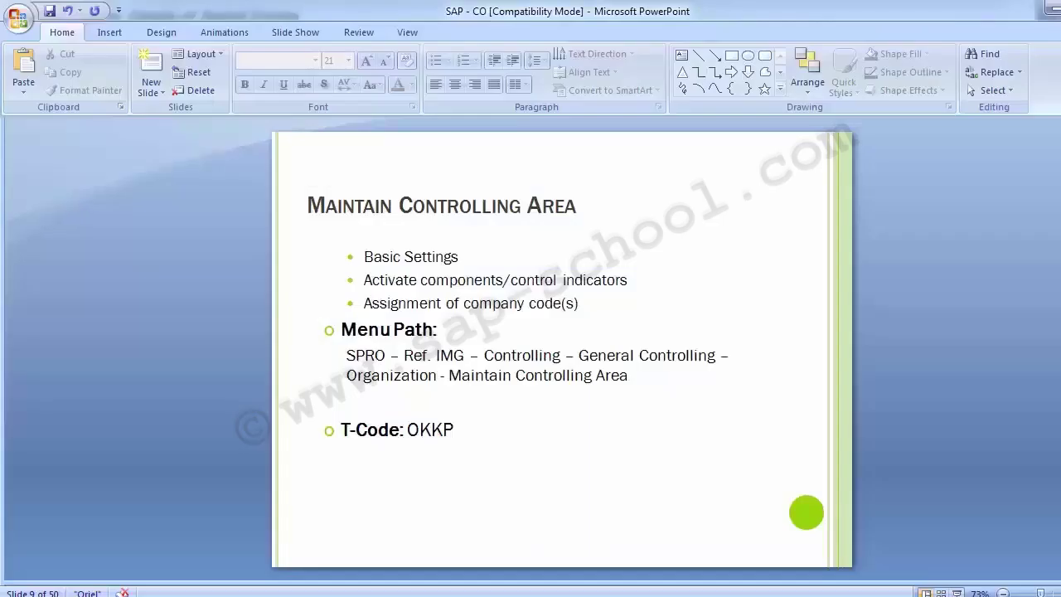
Review the Basic Settings and Assignment of company code(s) points on the Maintain Controlling Area slide in PowerPoint
drag(460, 256, 366, 257)
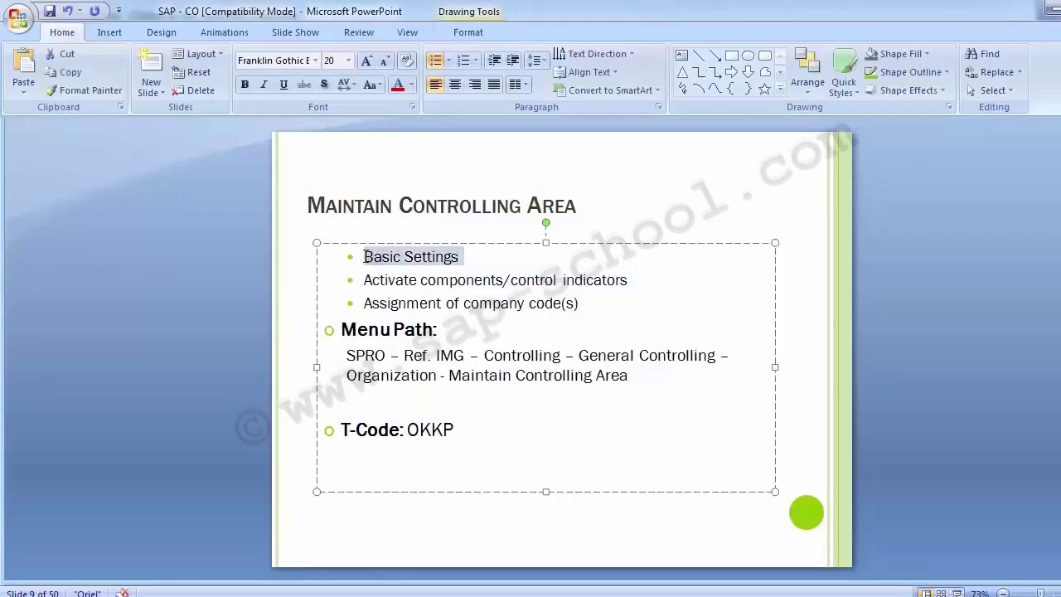
click(218, 262)
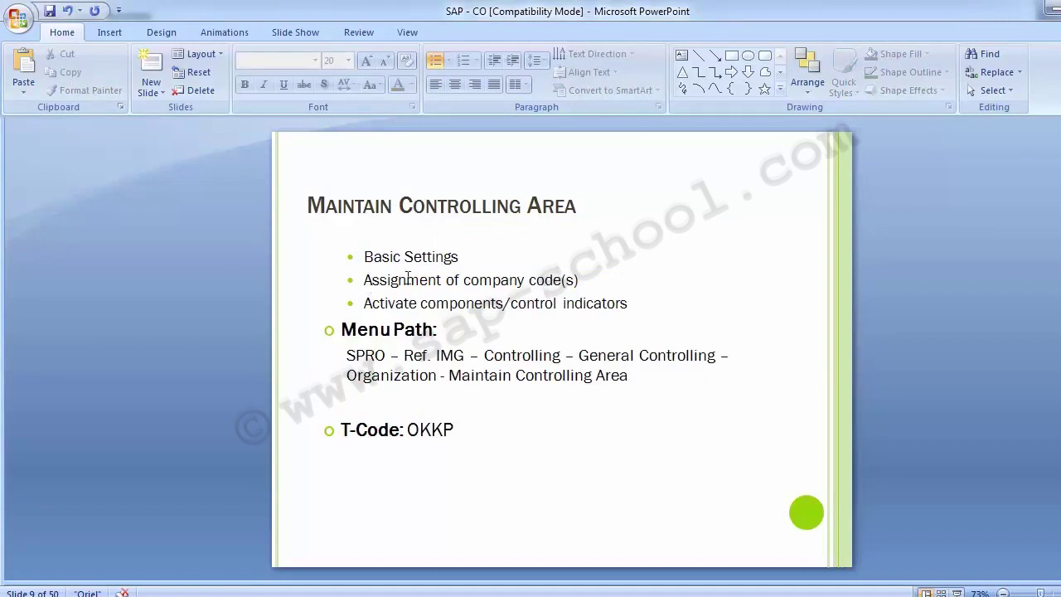
click(365, 281)
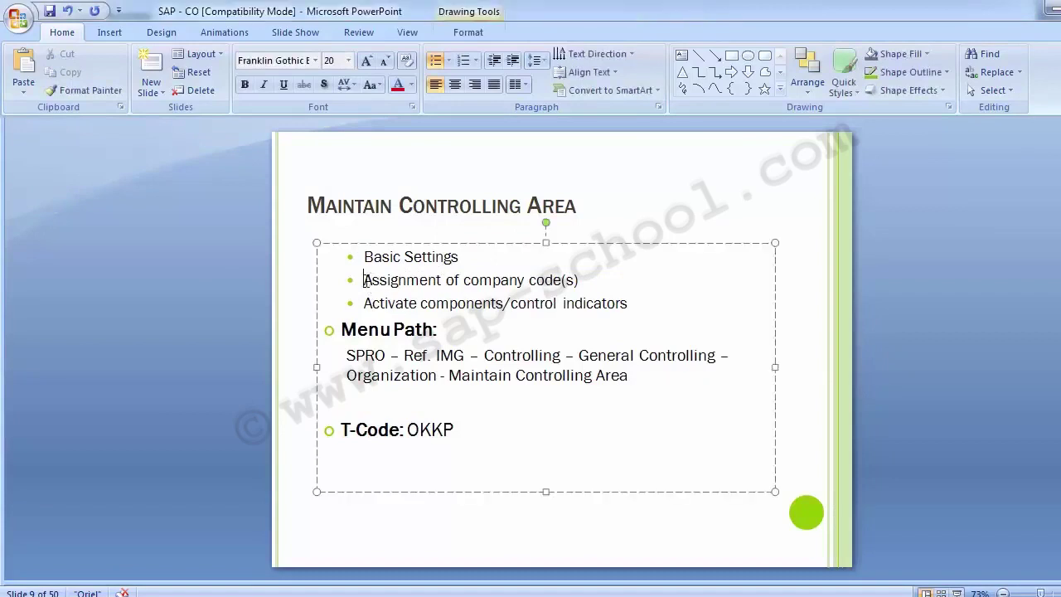
mouse_move(365, 280)
mouse_down()
mouse_move(630, 305)
mouse_move(594, 286)
mouse_up()
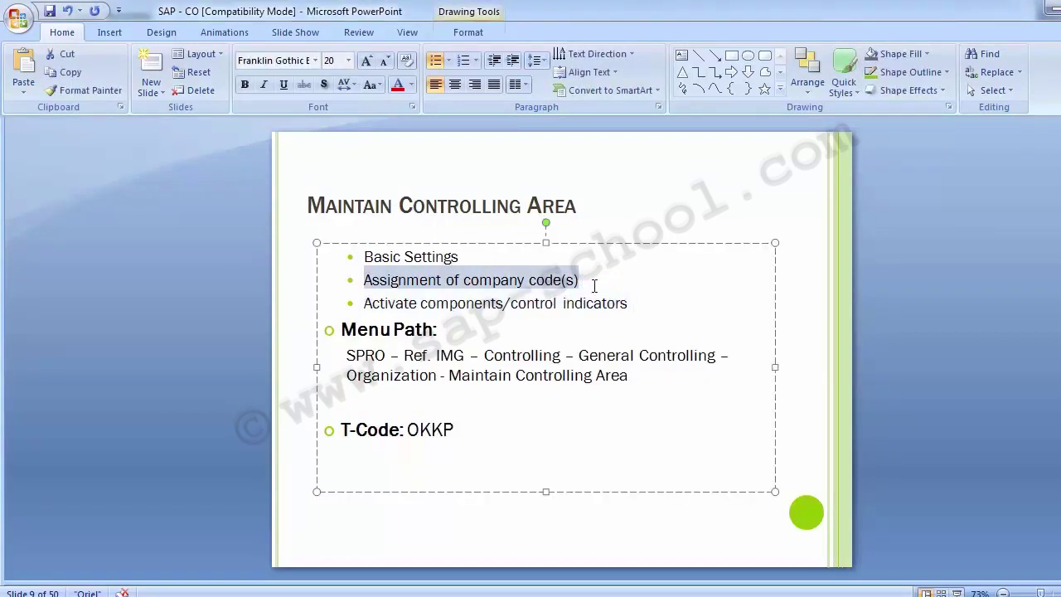
click(535, 280)
click(202, 336)
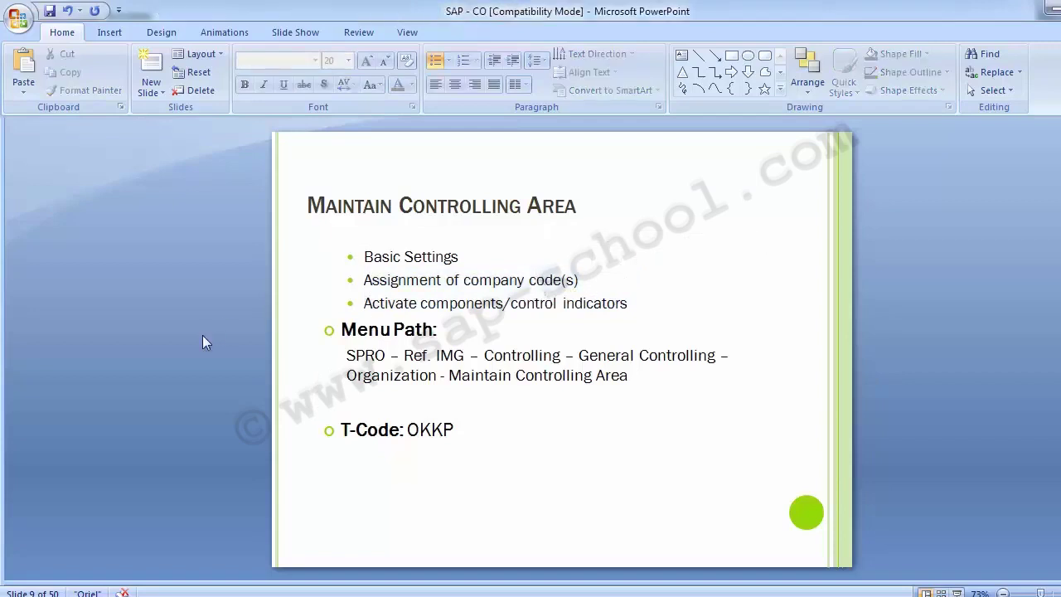
Look up the menu path for maintaining the controlling area on the PowerPoint slide
key(alt+Tab)
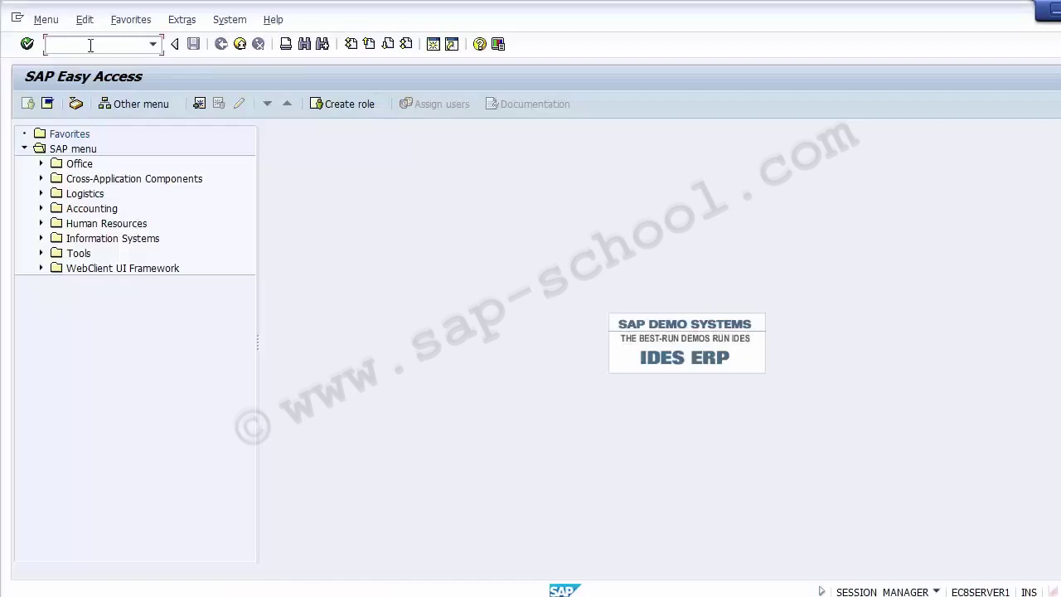
key(alt+Tab)
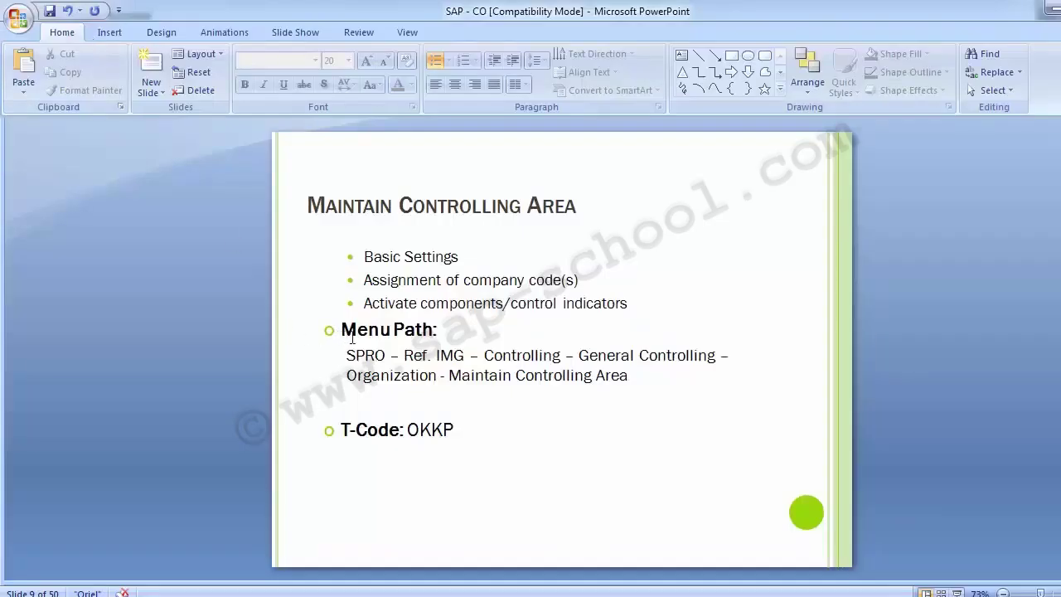
drag(347, 354, 524, 398)
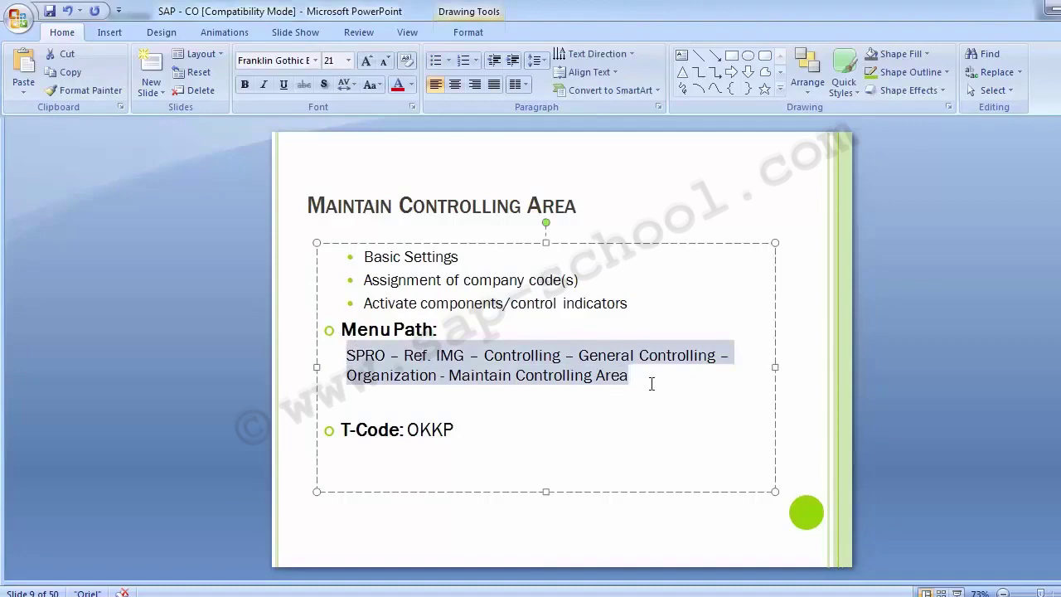
click(175, 322)
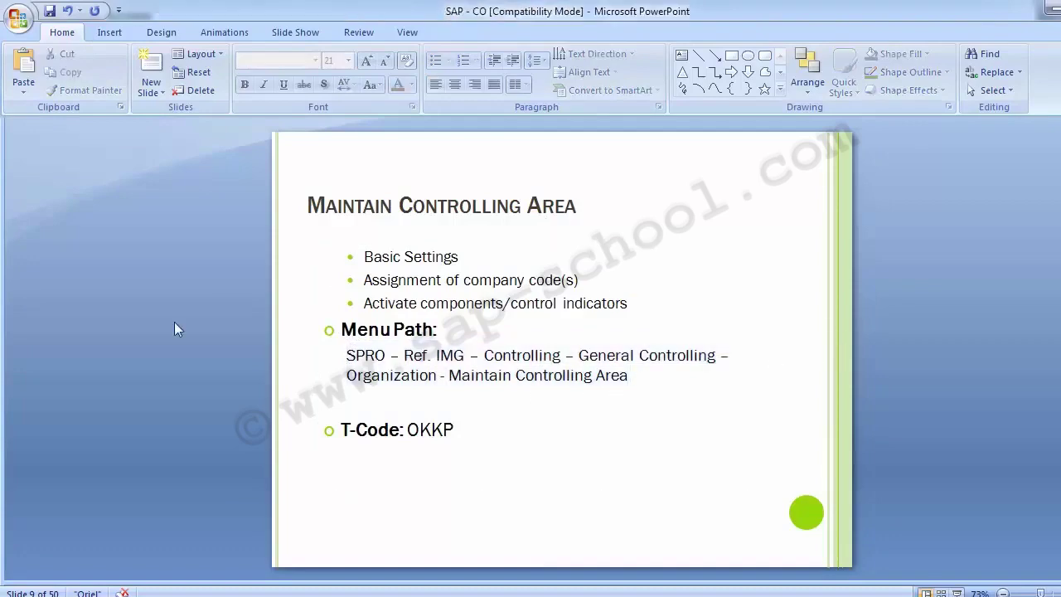
Switch to SAP, run transaction SPRO and display the SAP Reference IMG
key(alt+Tab)
text(spro)
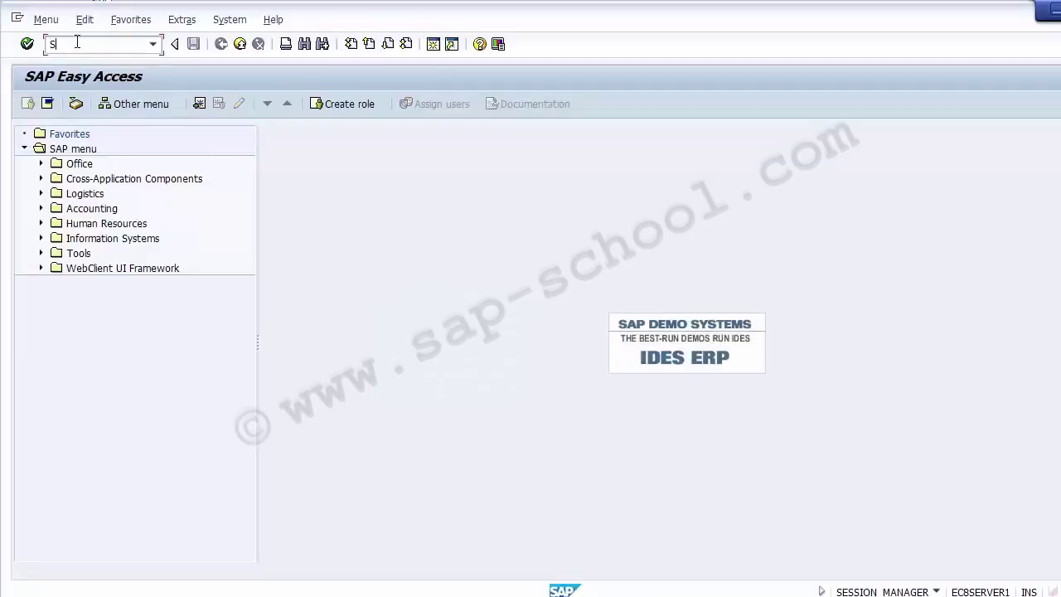
key(Return)
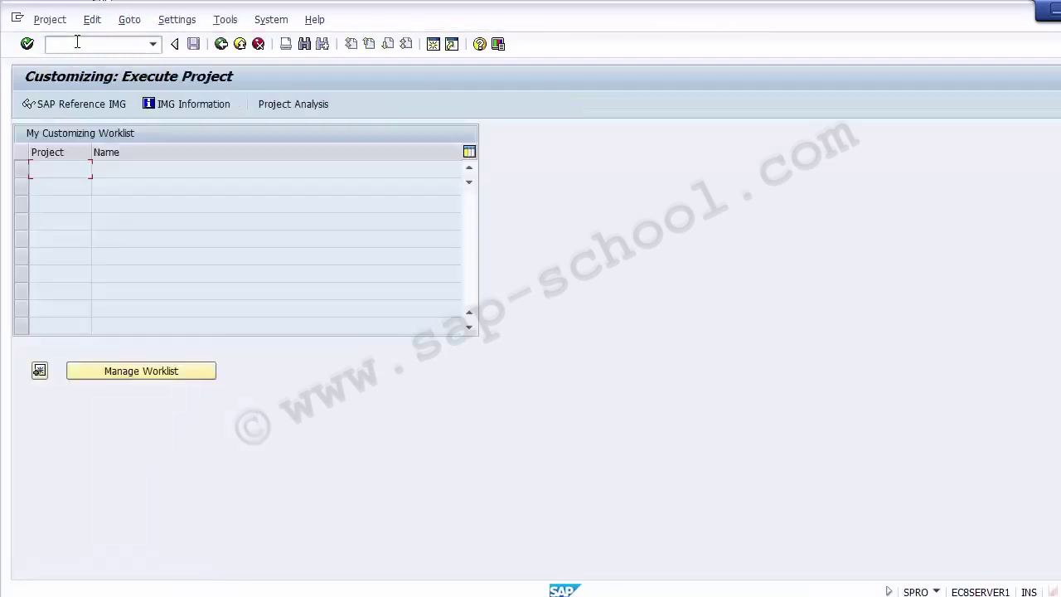
click(72, 105)
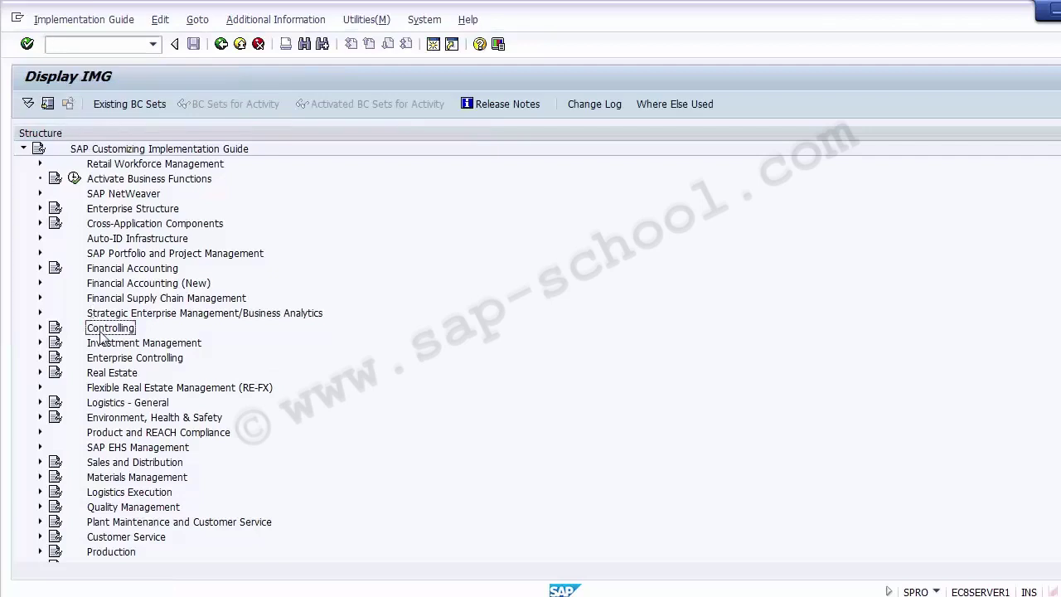
Expand Controlling, General Controlling and Organization in the implementation guide structure
click(40, 328)
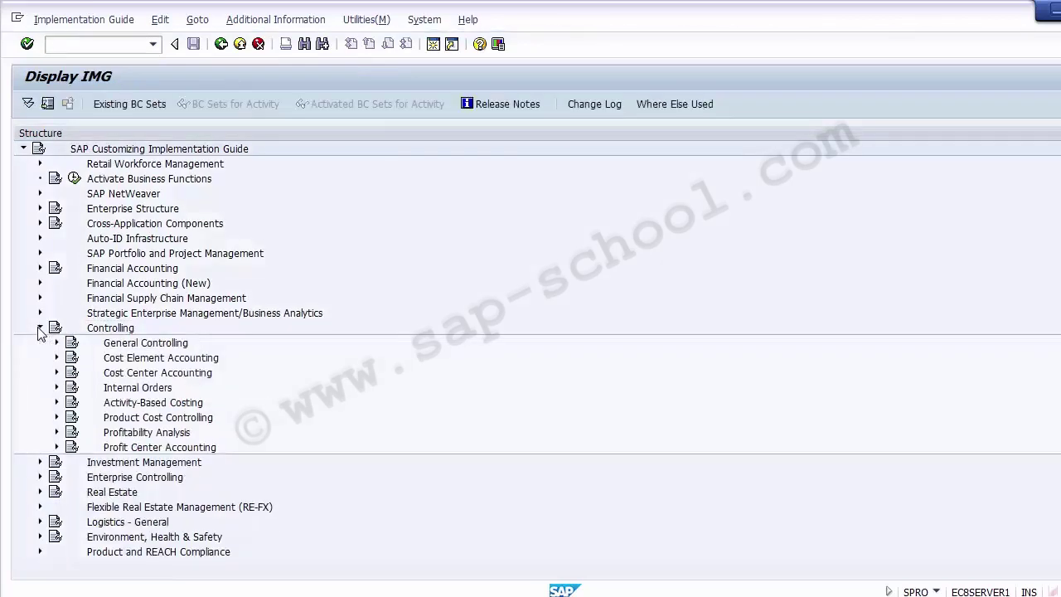
click(142, 345)
click(56, 343)
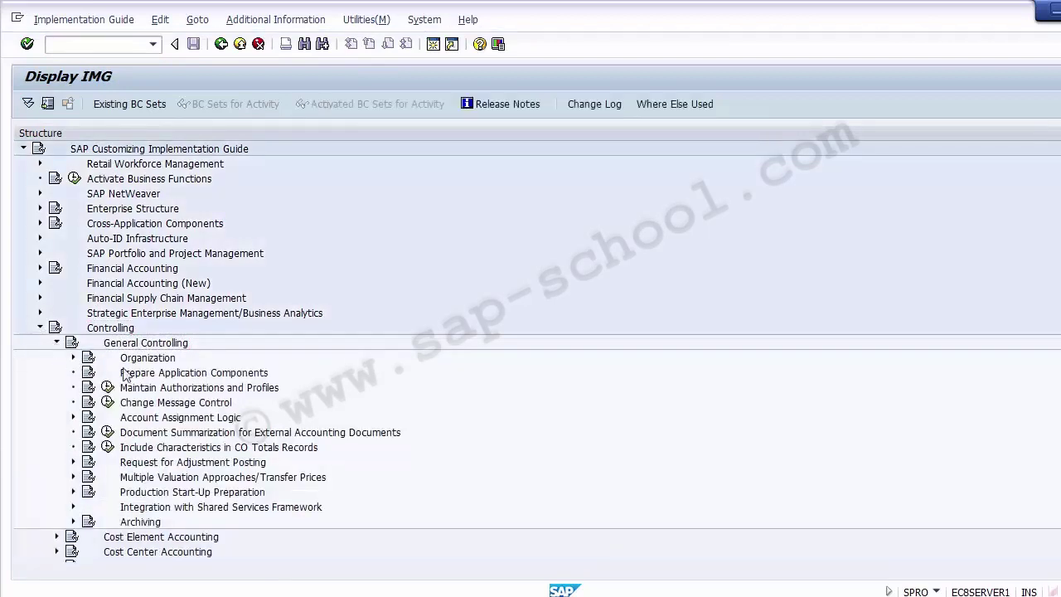
click(149, 361)
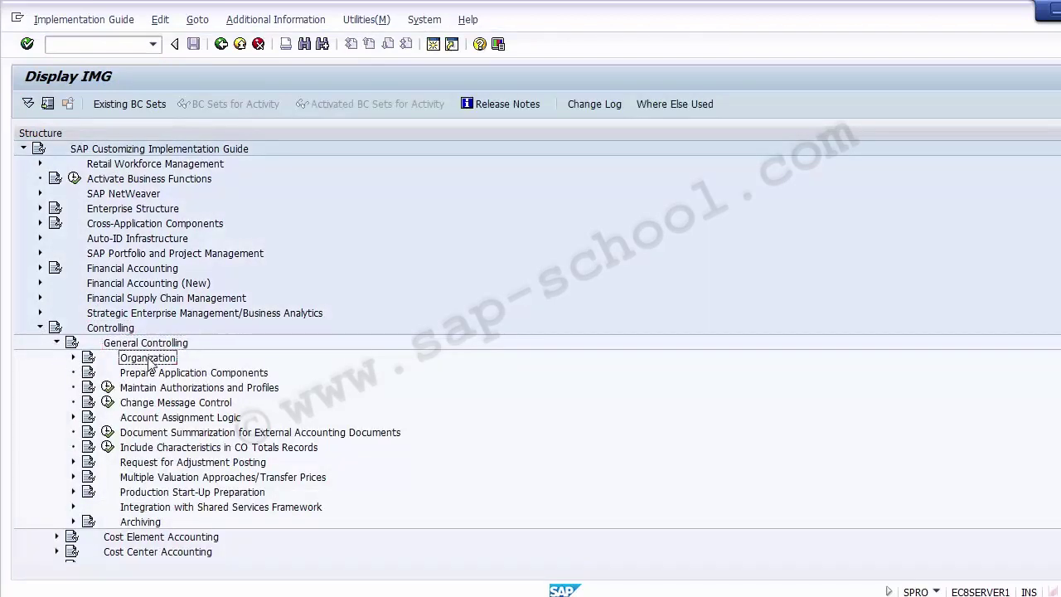
click(73, 358)
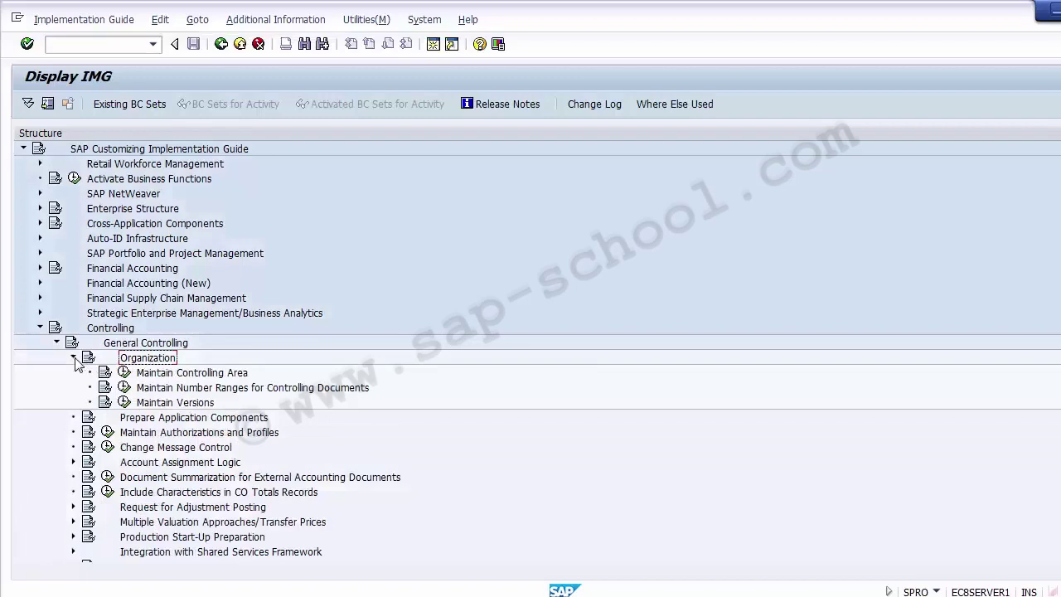
Execute Maintain Controlling Area under Organization and choose the Maintain Controlling Area activity
click(164, 377)
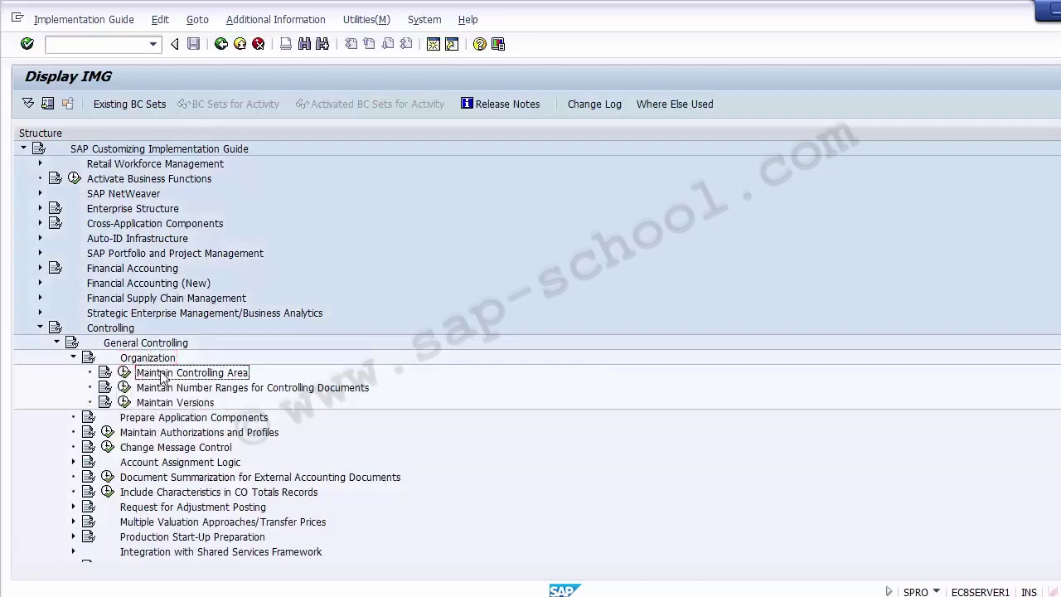
click(125, 373)
click(124, 375)
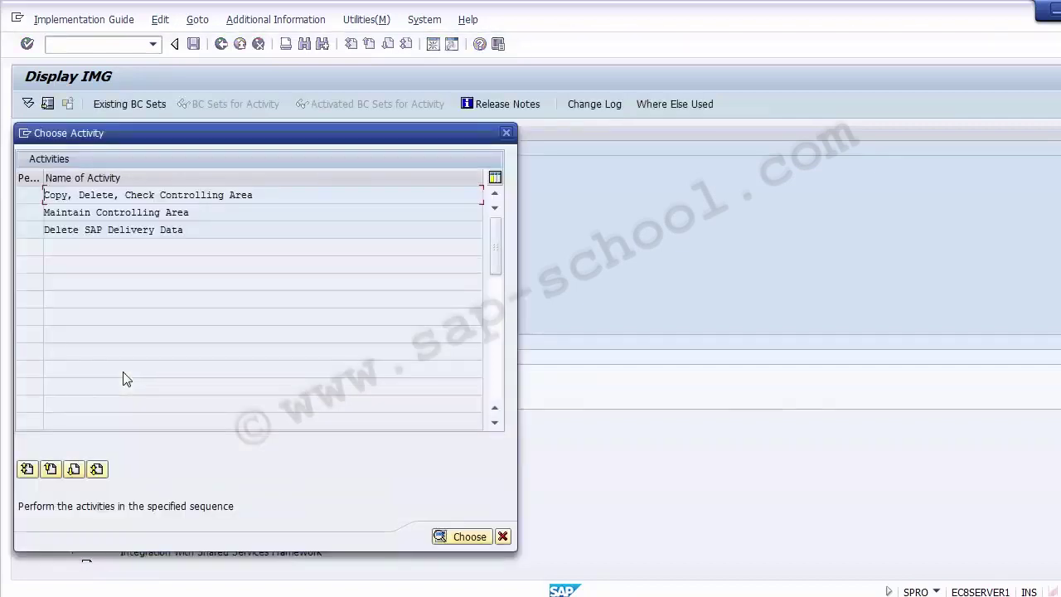
click(103, 212)
double_click(96, 212)
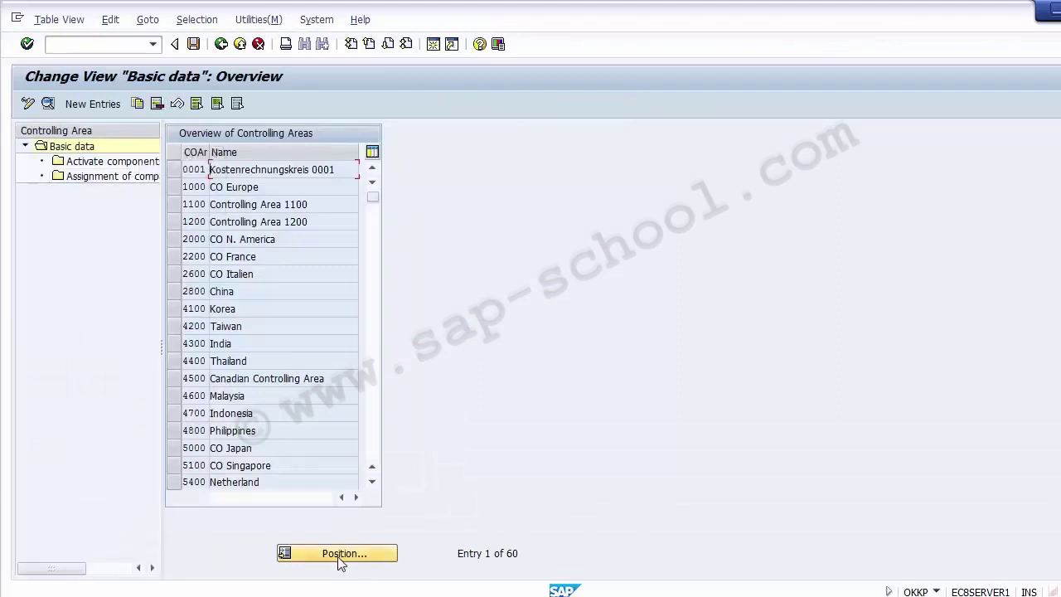
Position the overview at controlling area Z100, select it and open its assignment of company codes
click(332, 555)
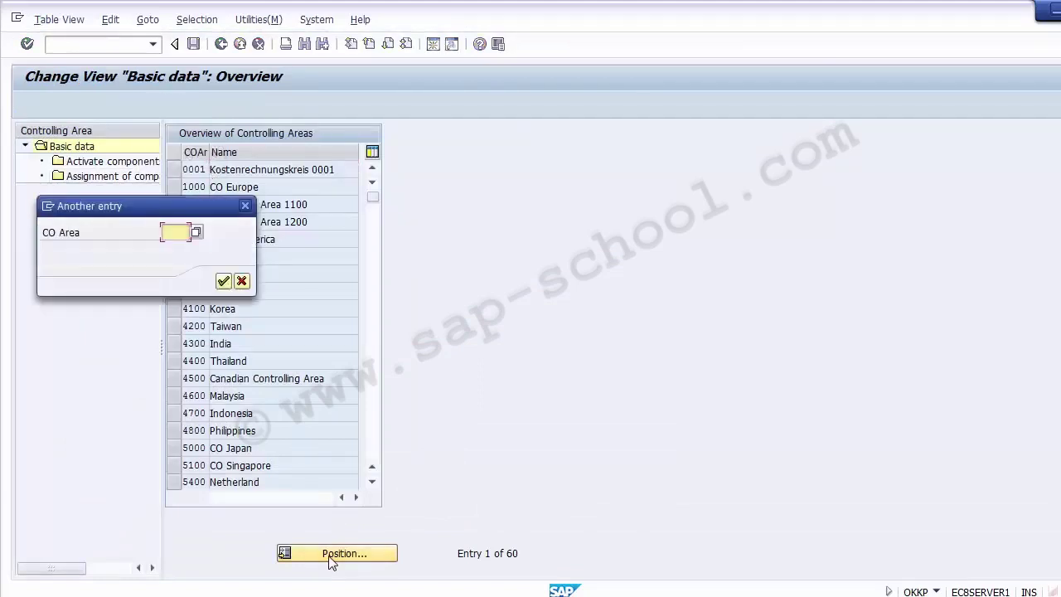
text(Z100)
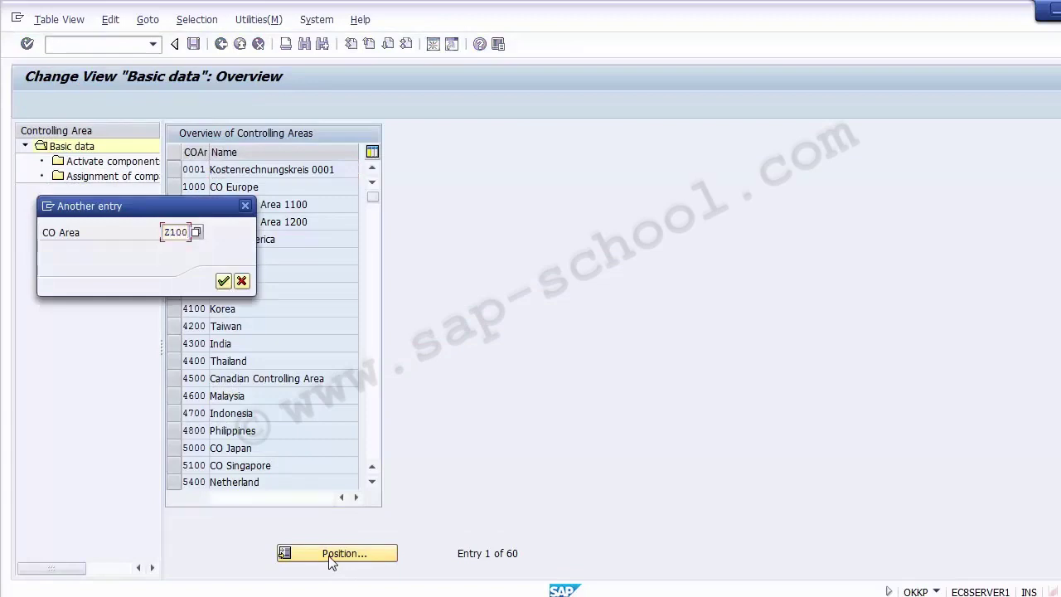
key(Return)
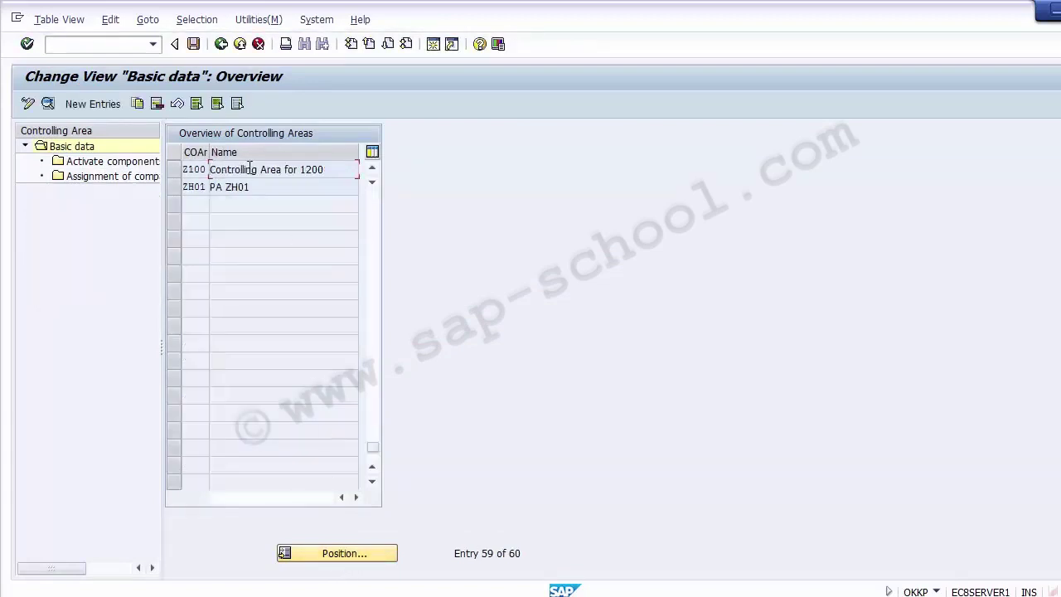
click(173, 170)
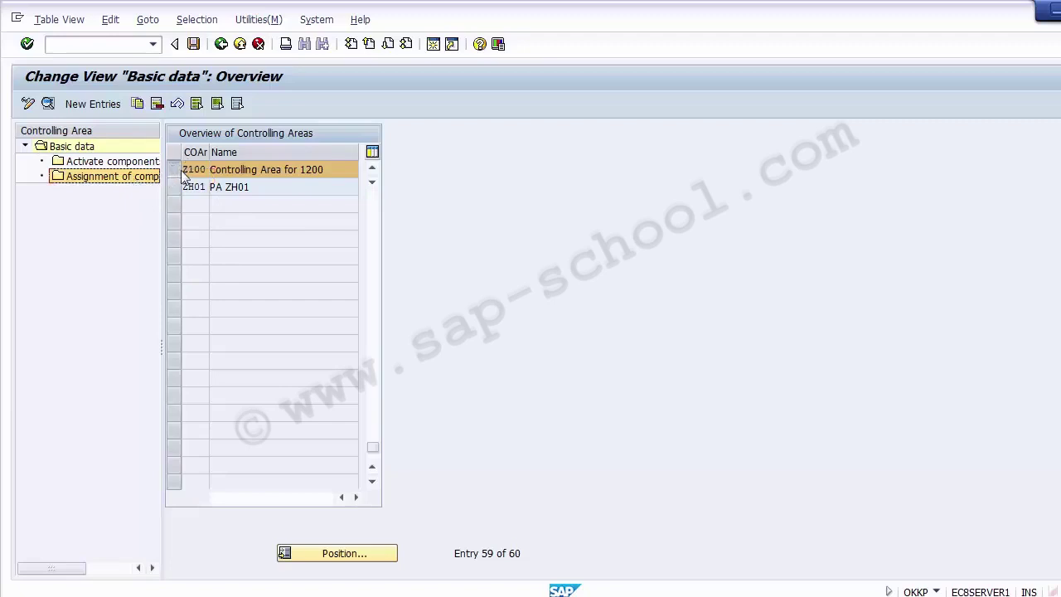
click(172, 174)
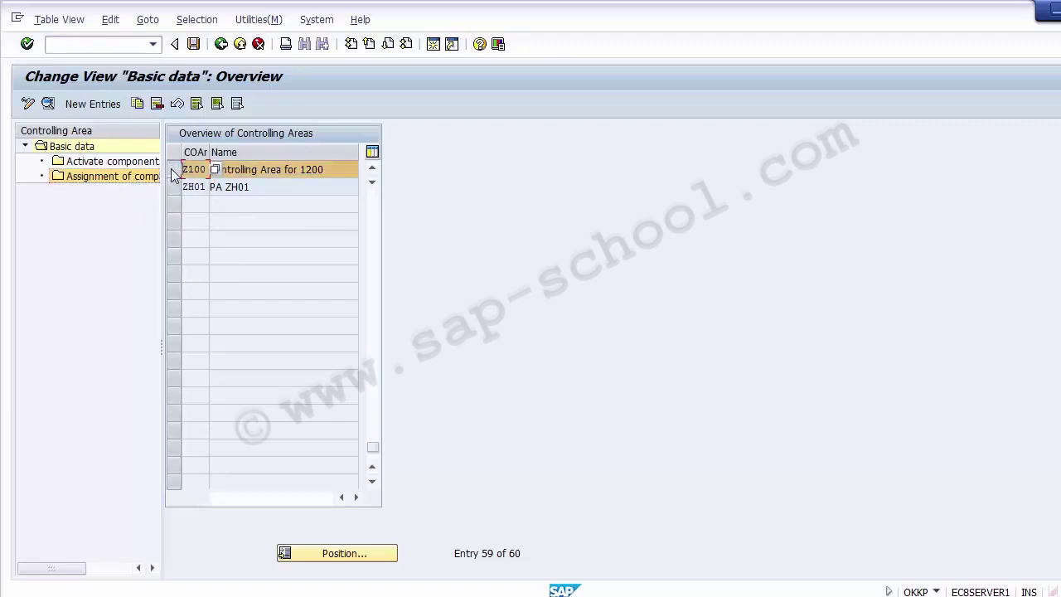
double_click(85, 177)
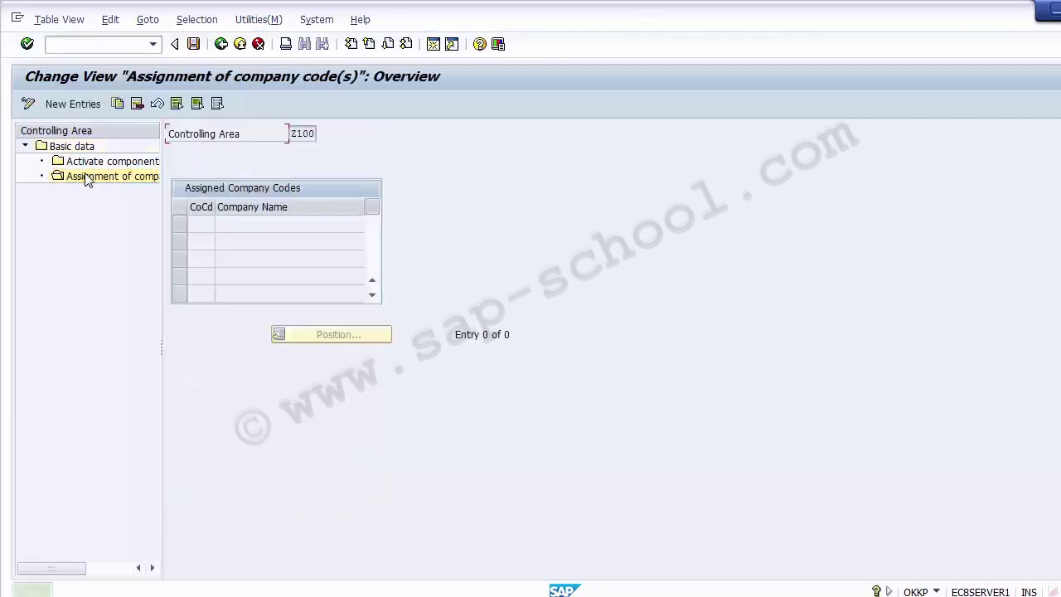
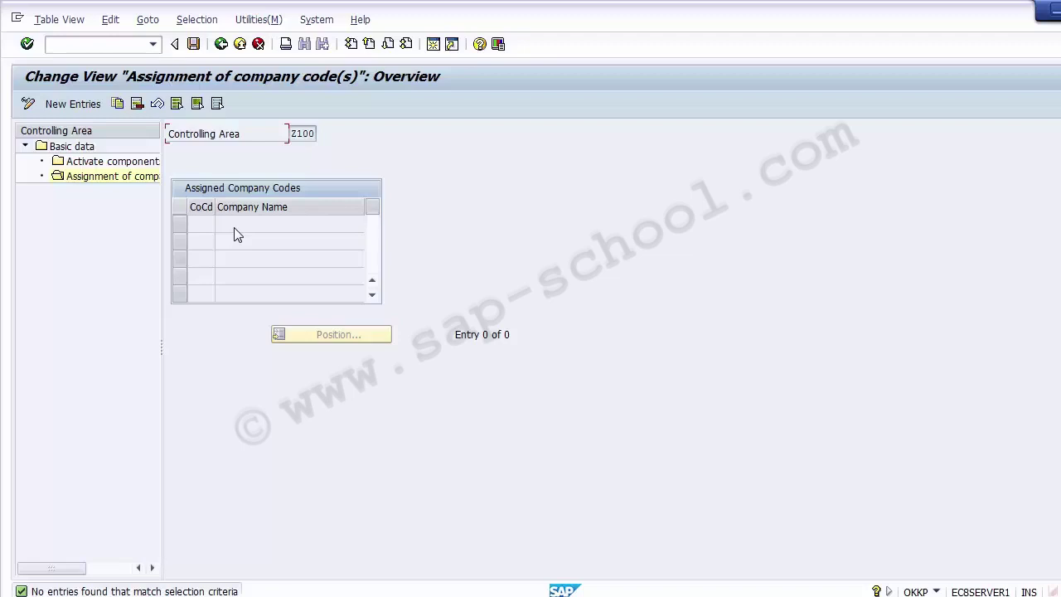
Try to add company code 1200 as a new entry for controlling area Z100, and cancel the maintenance
click(72, 105)
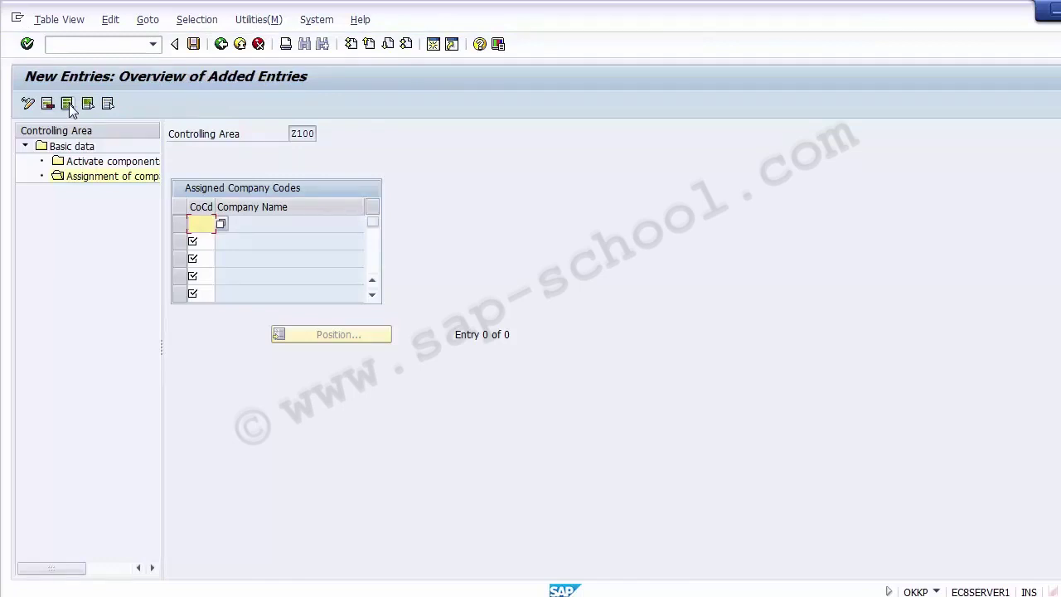
click(221, 225)
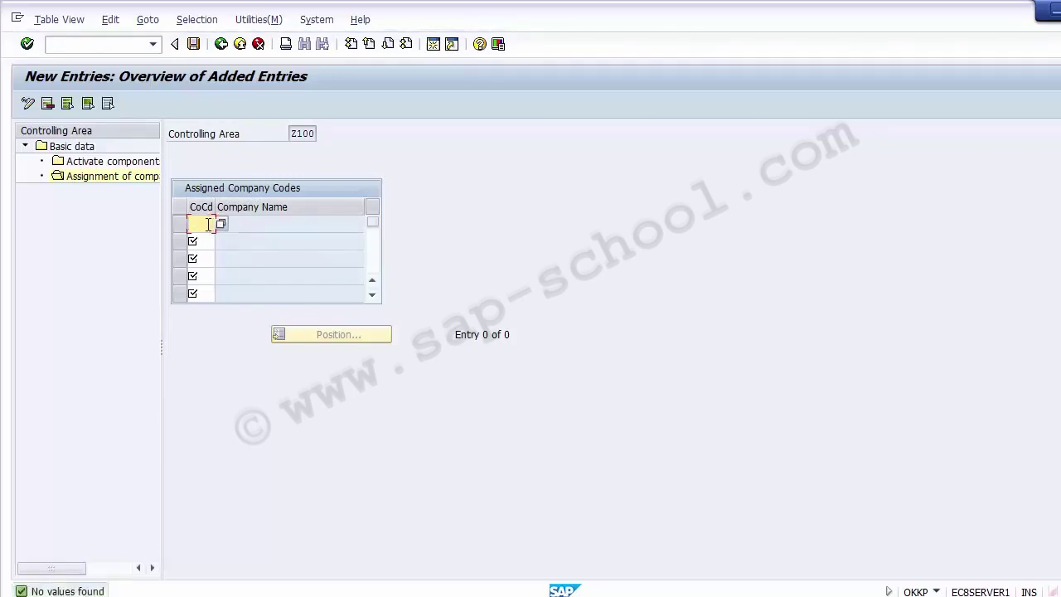
text(1200)
click(305, 134)
click(204, 226)
key(Return)
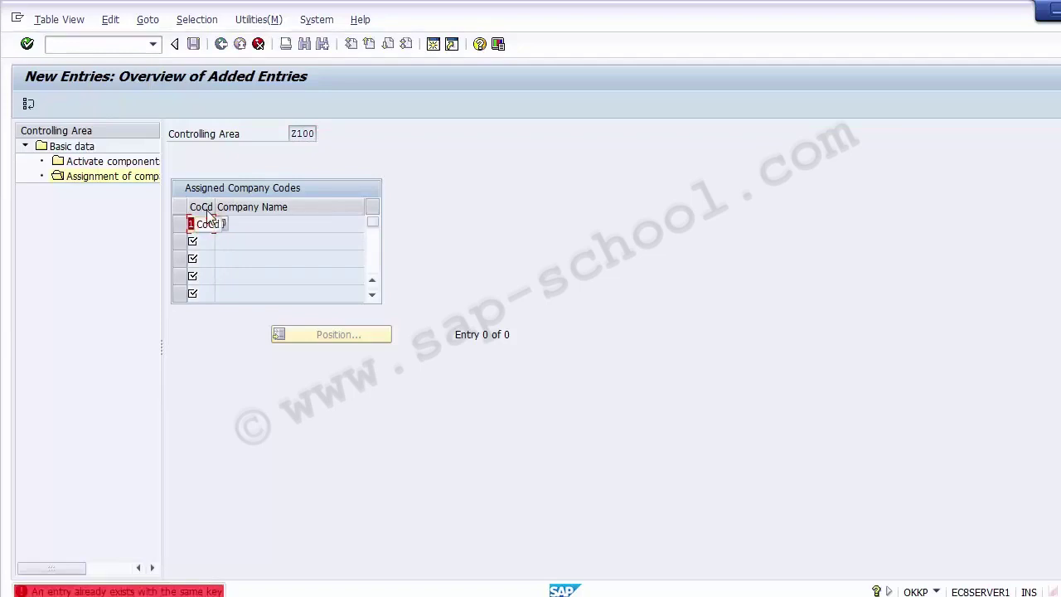
click(258, 44)
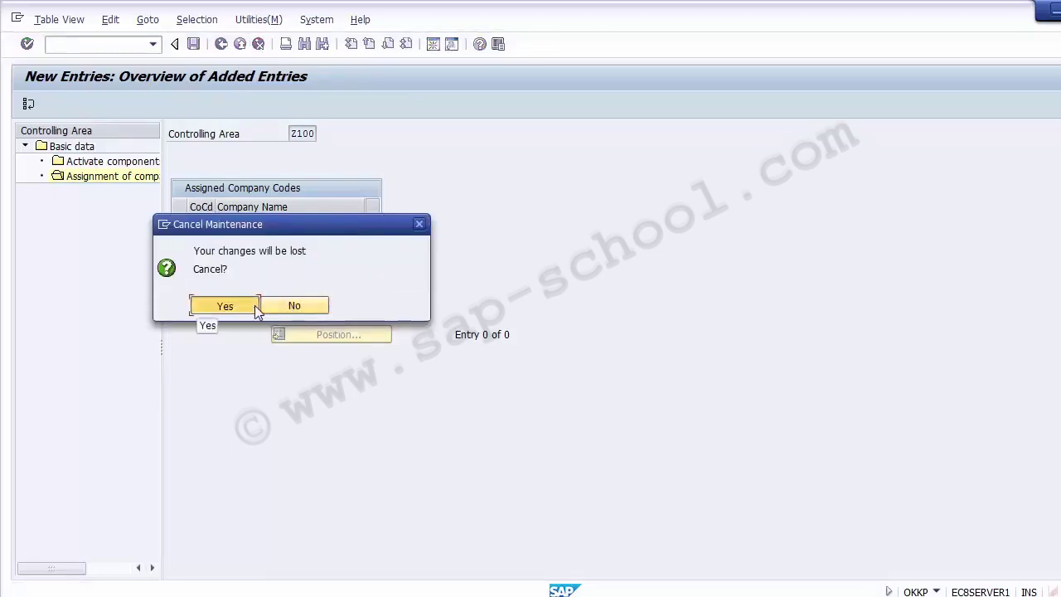
click(225, 306)
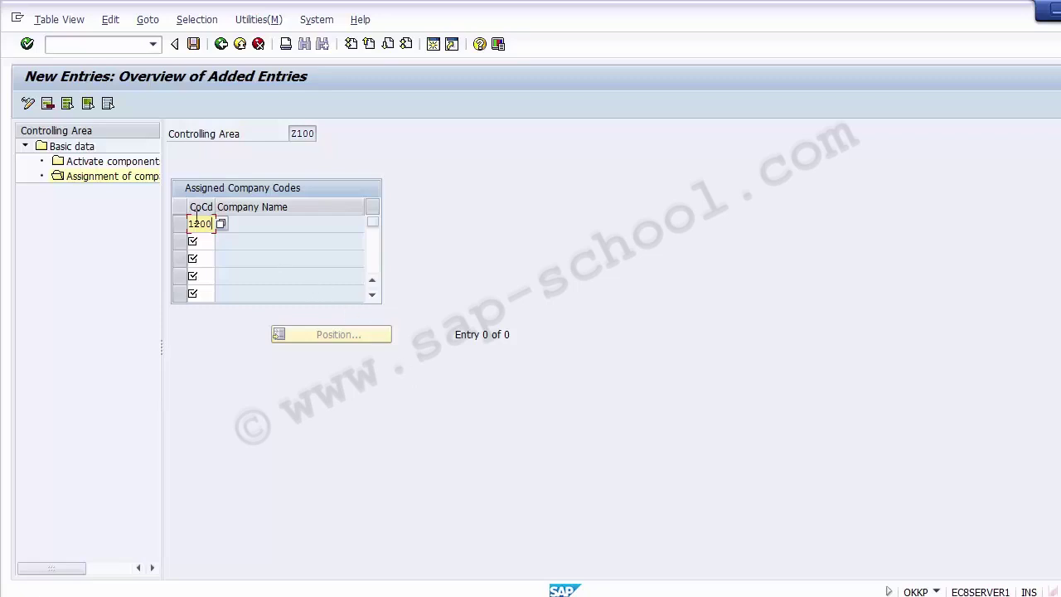
click(250, 225)
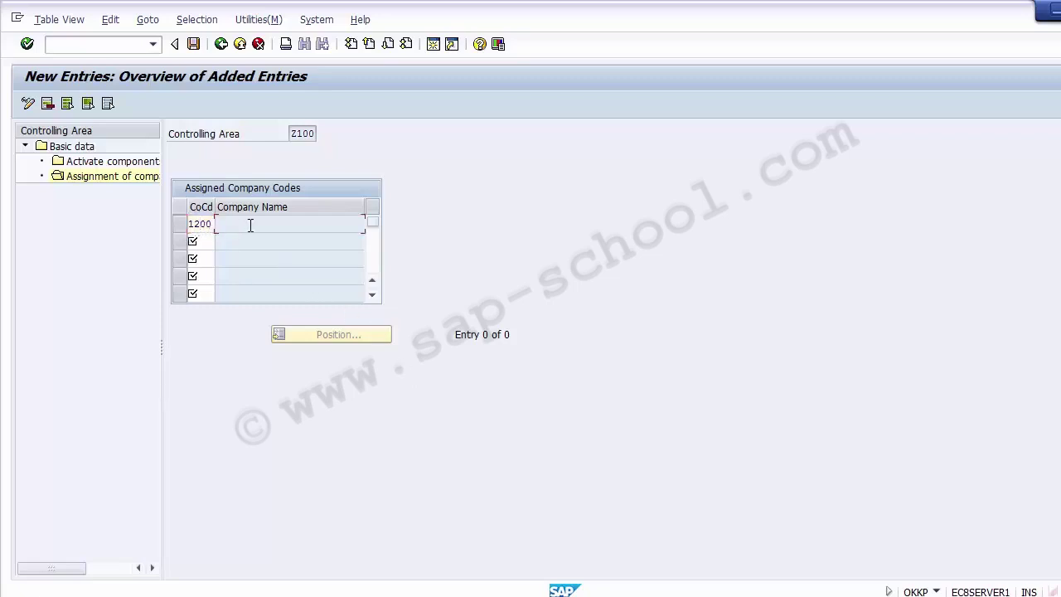
click(200, 226)
click(204, 241)
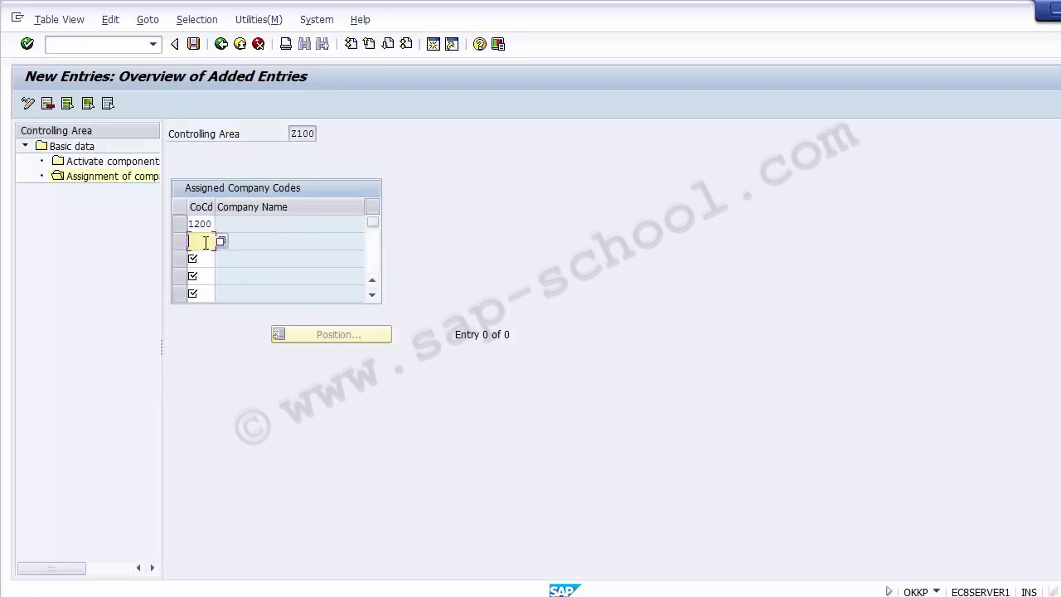
click(204, 256)
click(206, 274)
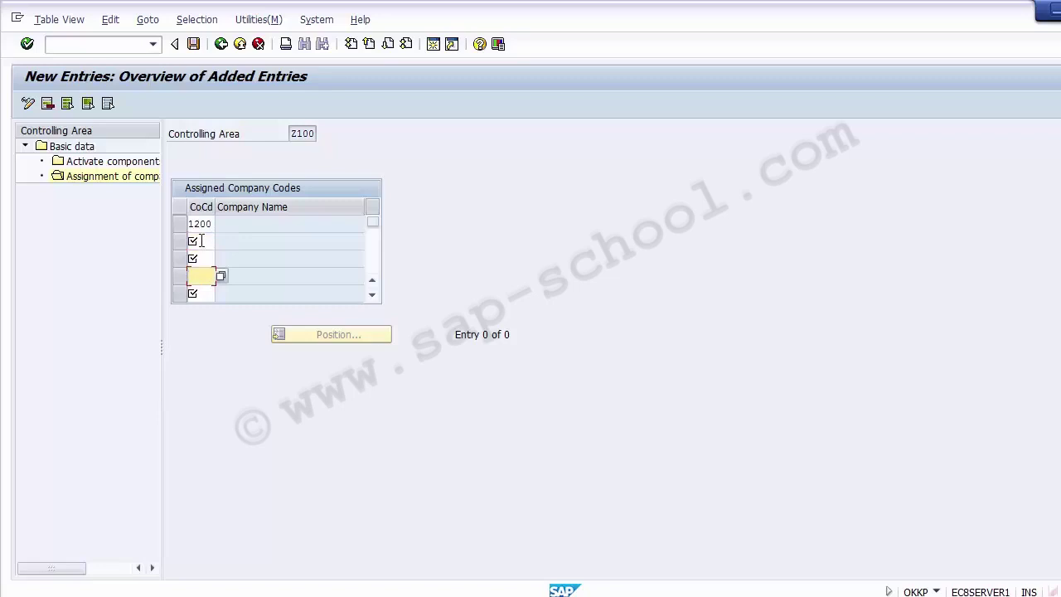
click(202, 241)
click(203, 258)
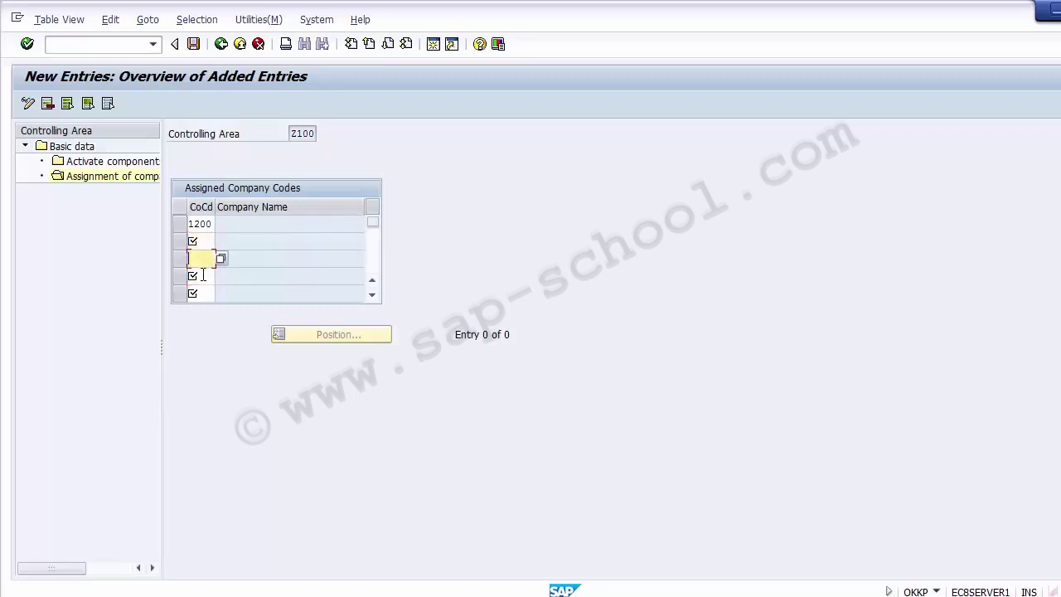
click(204, 274)
click(204, 293)
click(203, 240)
click(203, 258)
click(203, 274)
click(205, 290)
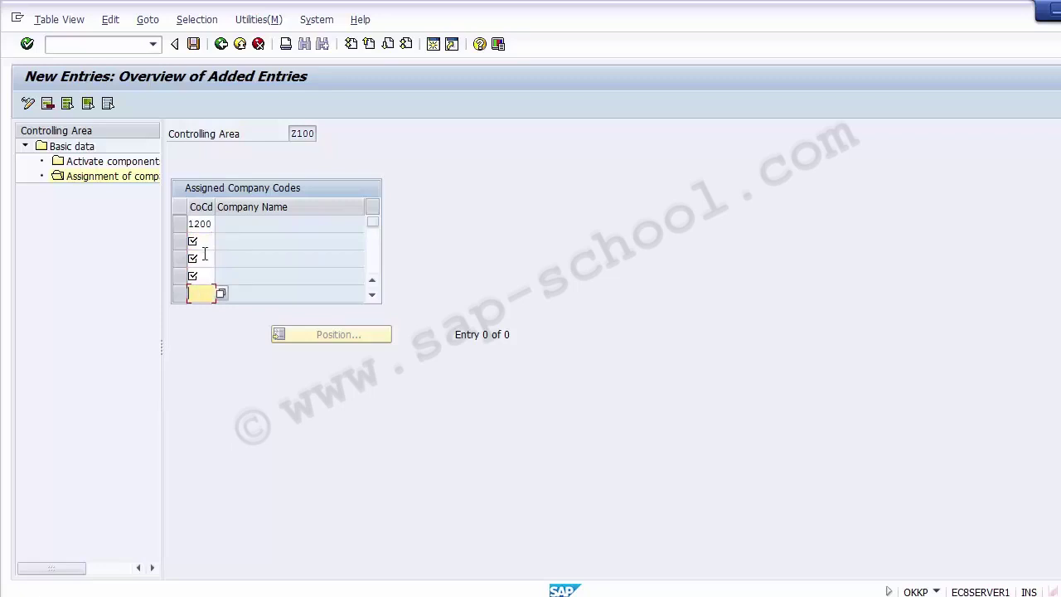
Save the assignment of company code 1200 to controlling area Z100 and return to the assignment overview
click(207, 224)
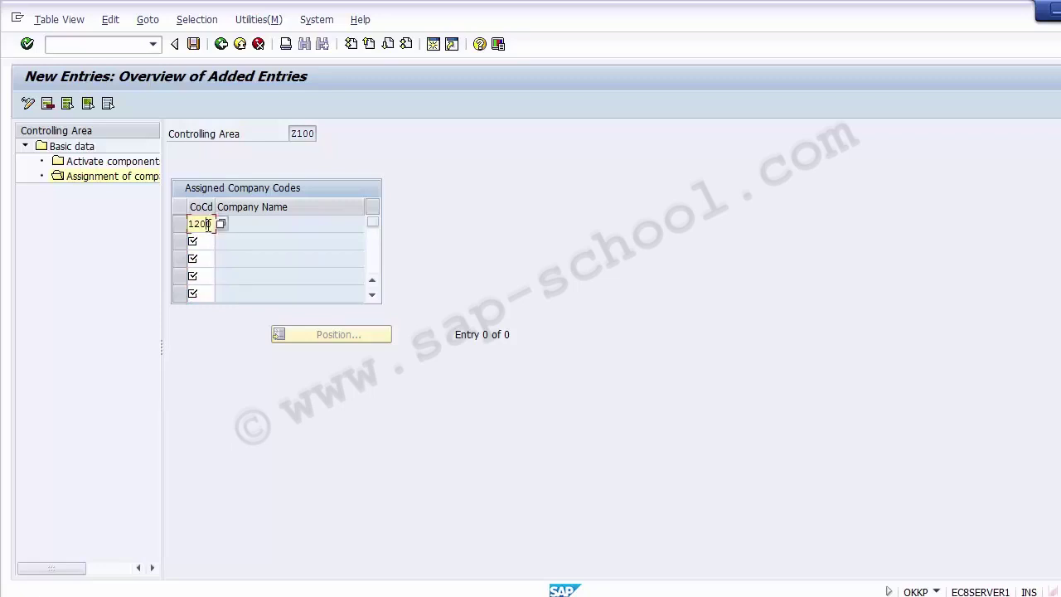
click(191, 47)
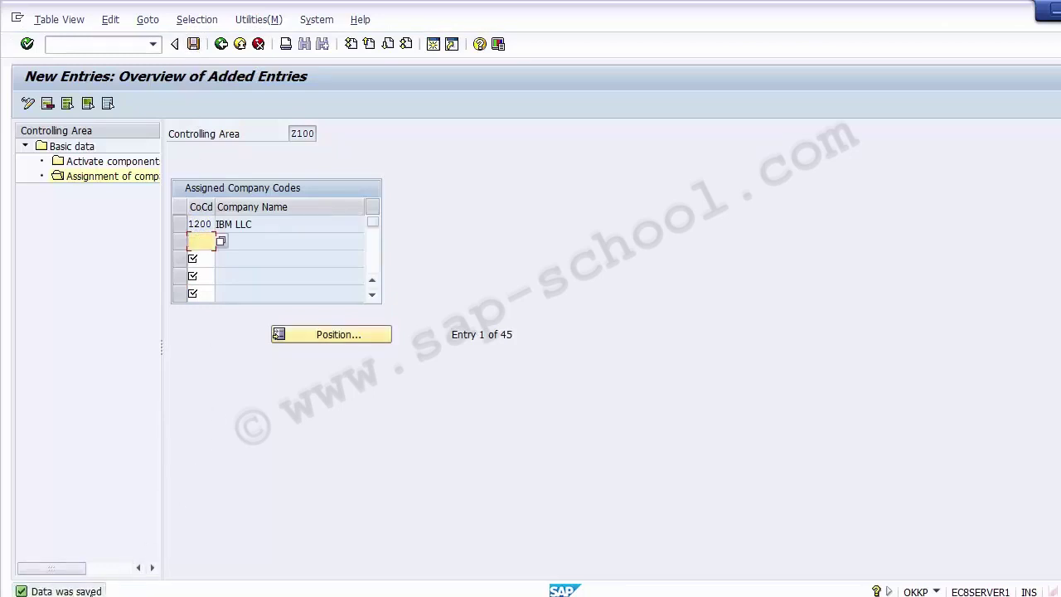
drag(290, 134, 318, 133)
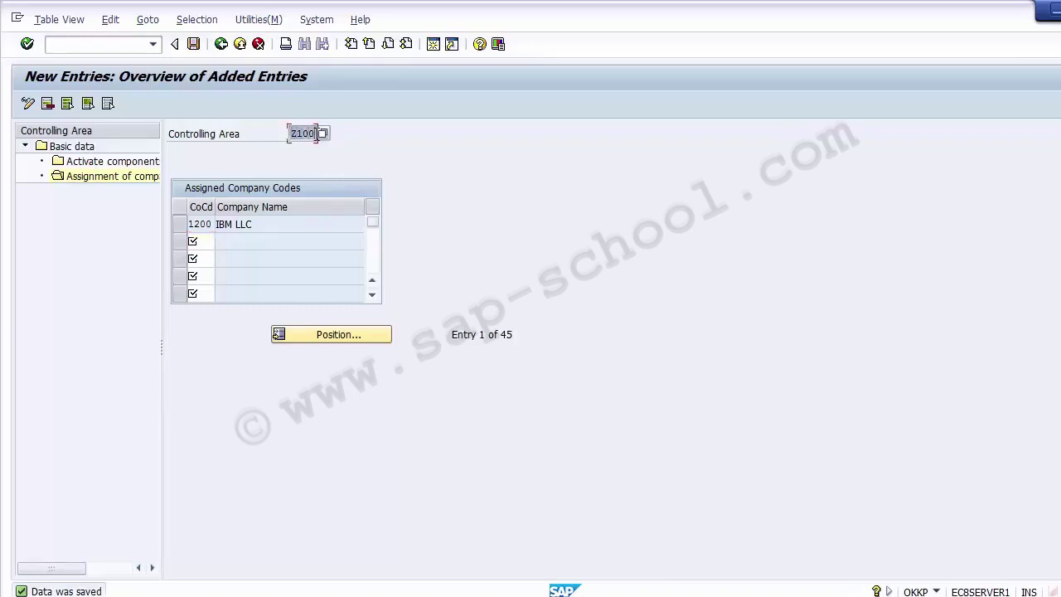
click(200, 223)
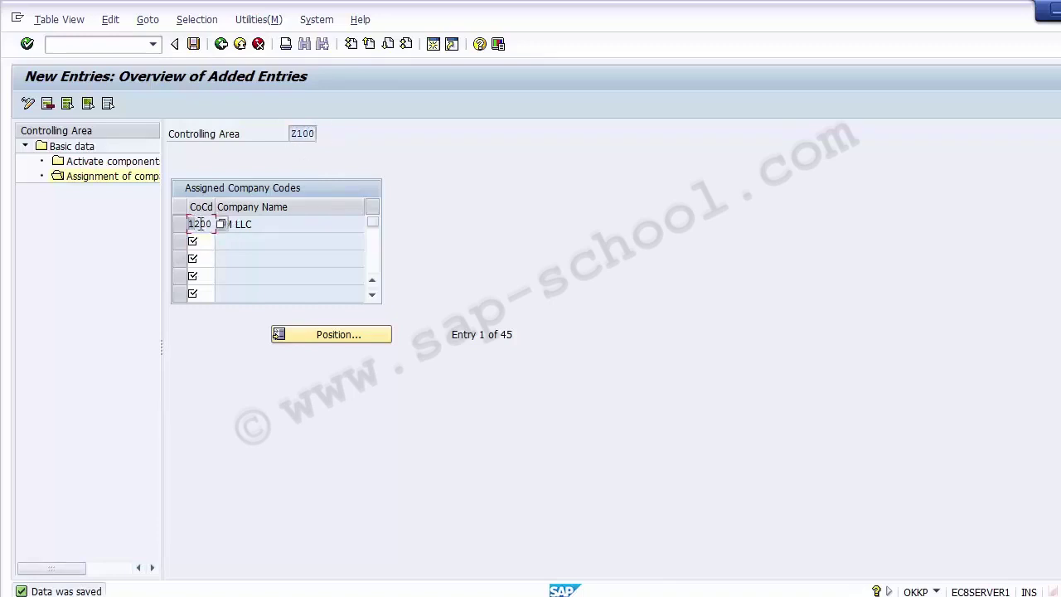
click(269, 223)
drag(266, 223, 214, 218)
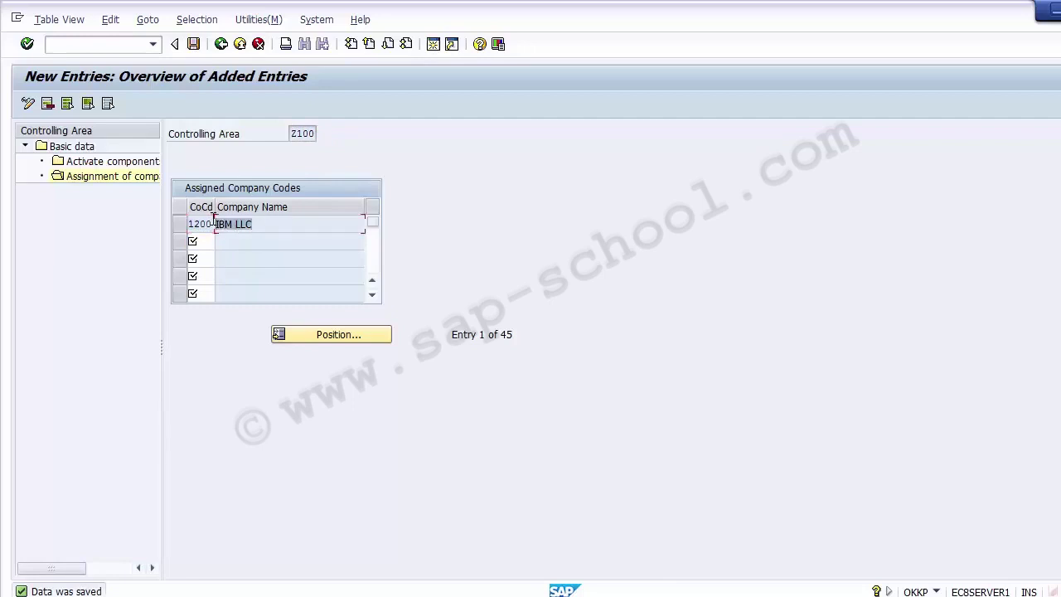
click(219, 48)
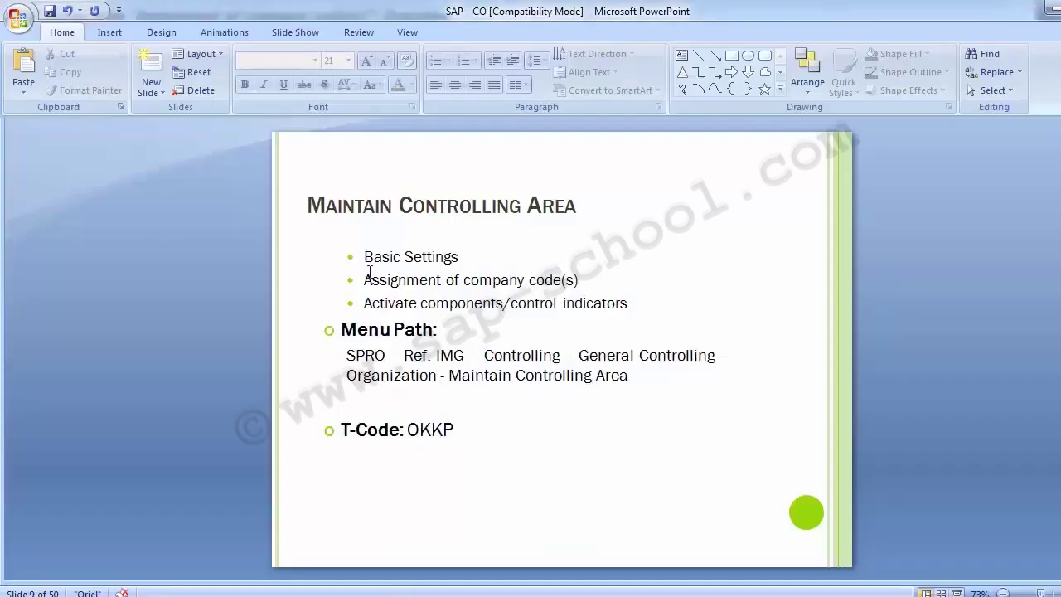
Review the "Activate components/control indicators" item on the PowerPoint slide and switch back to SAP
drag(363, 302, 630, 302)
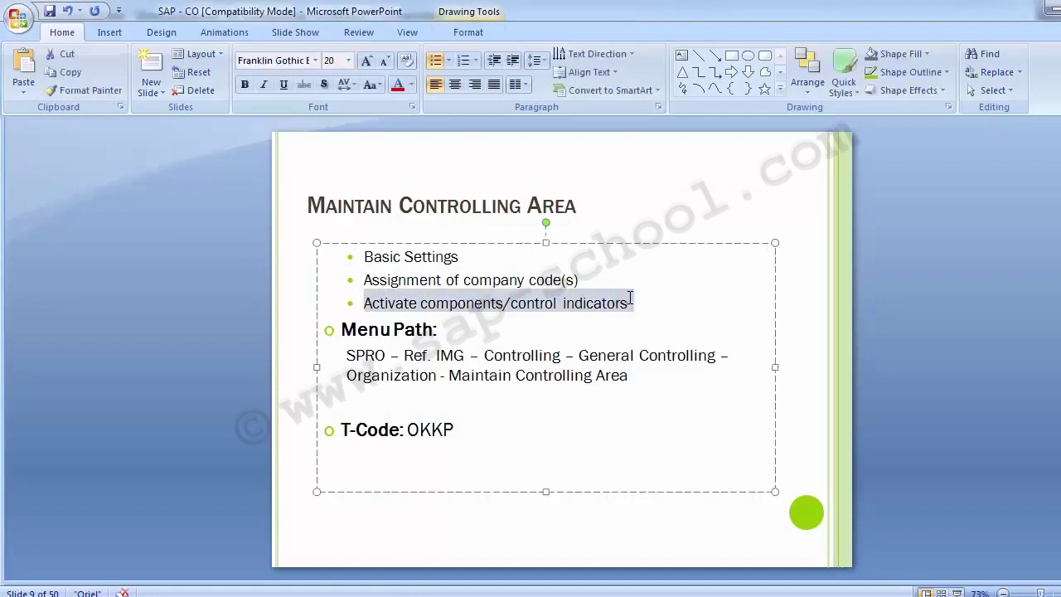
click(171, 272)
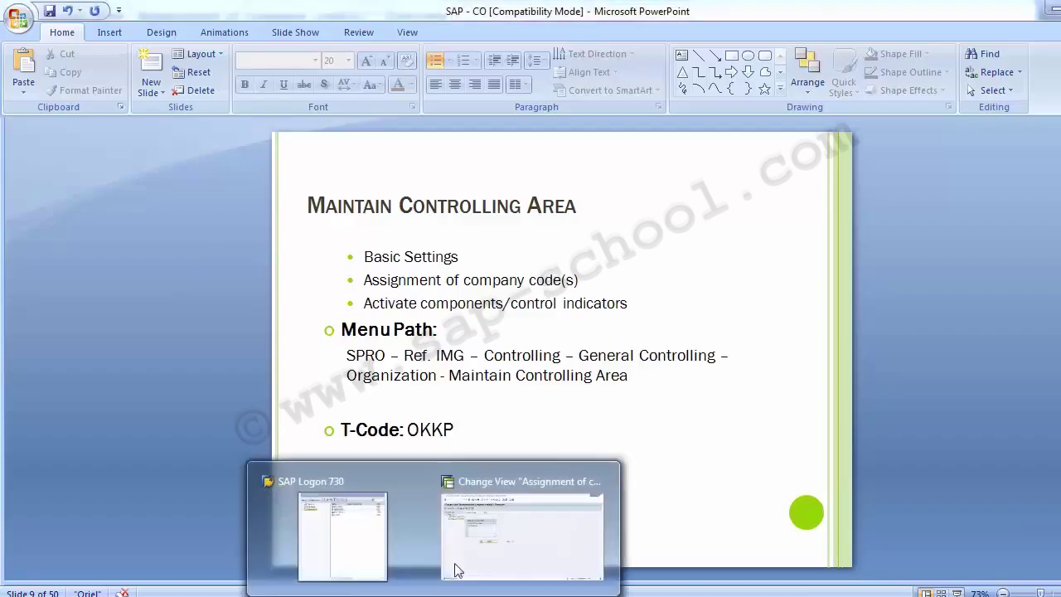
click(469, 563)
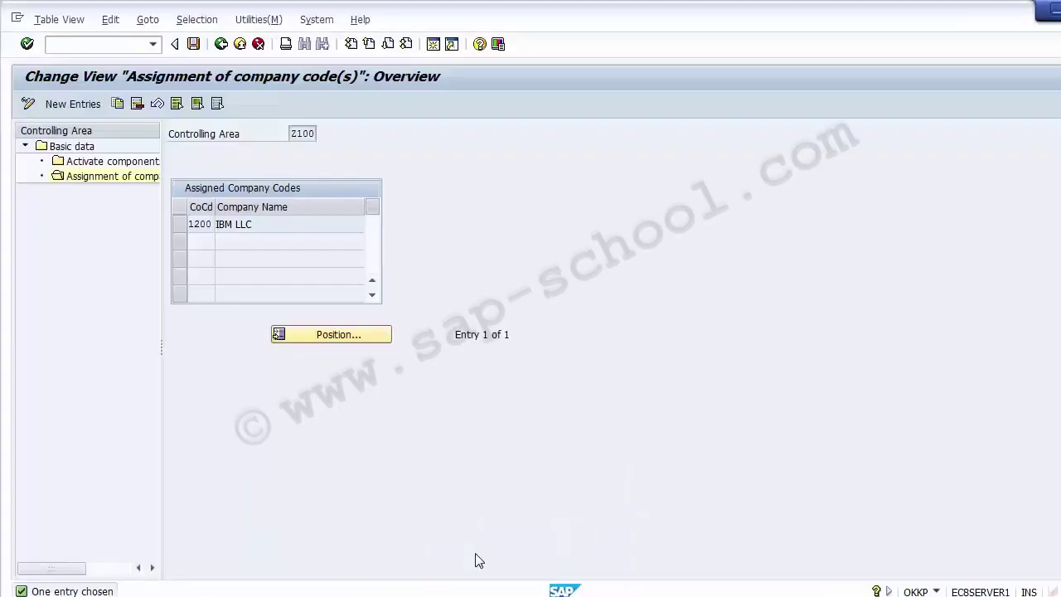
Open Activate components/control indicators for controlling area Z100 and start a new entry
click(80, 169)
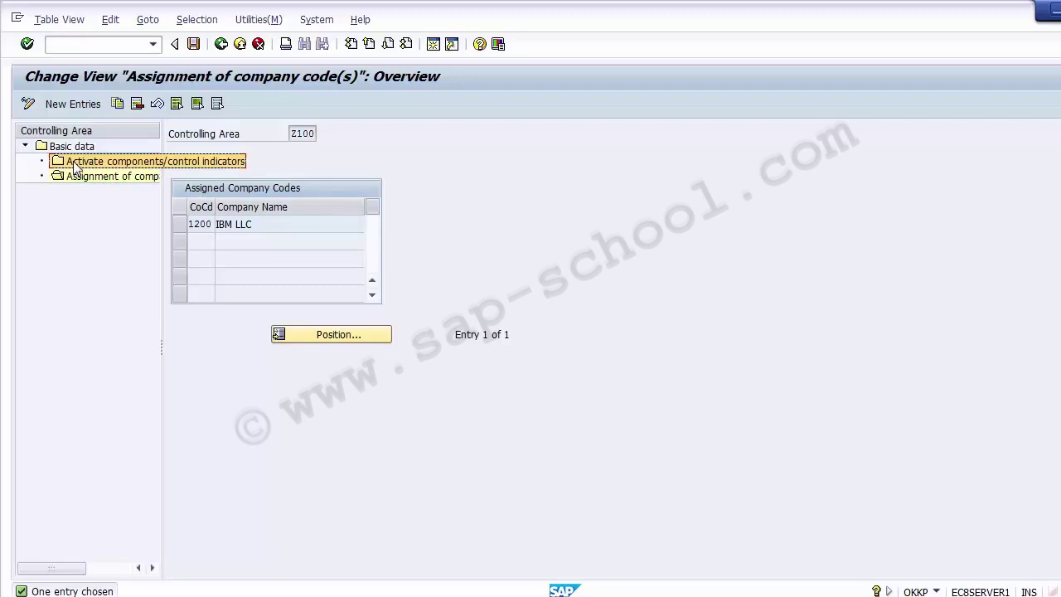
double_click(75, 163)
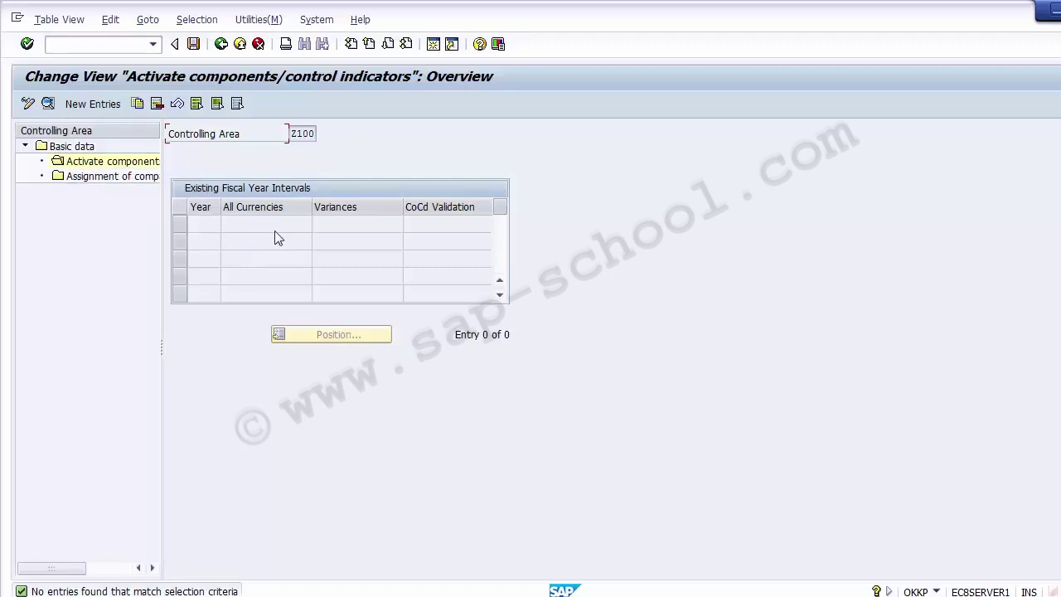
double_click(292, 133)
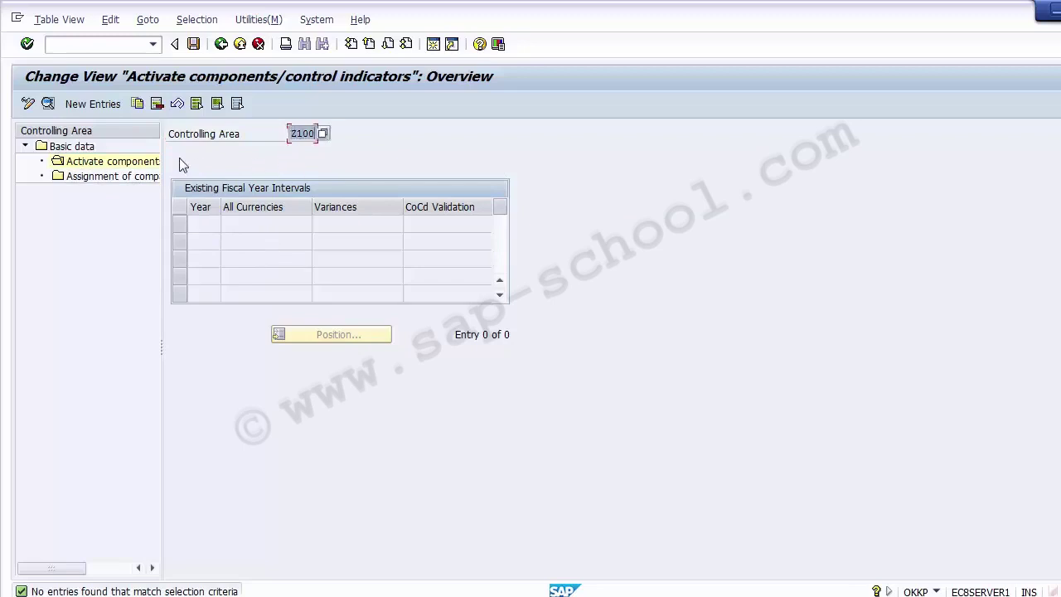
click(92, 108)
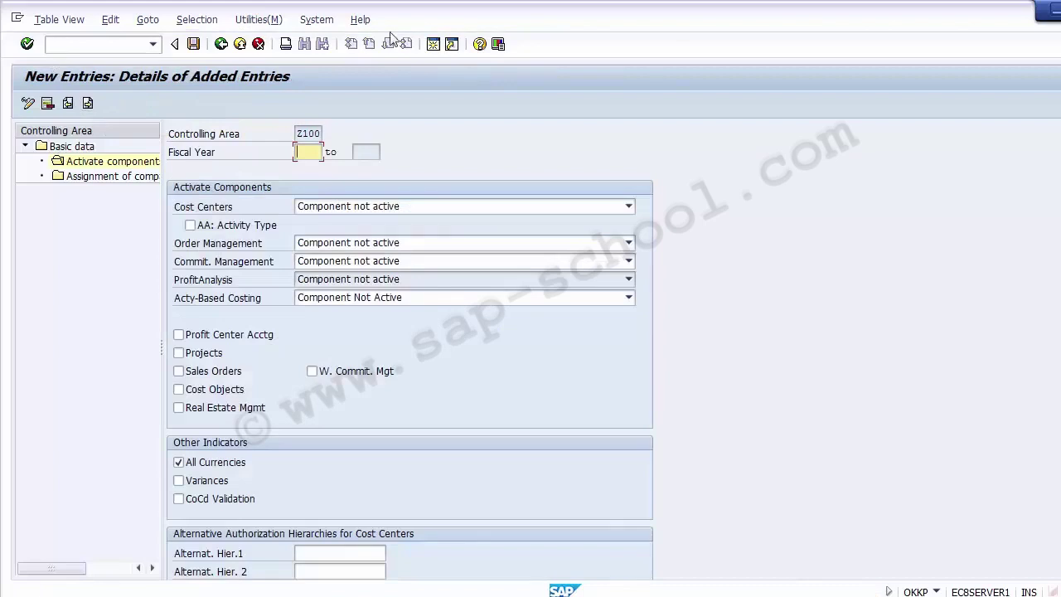
click(157, 410)
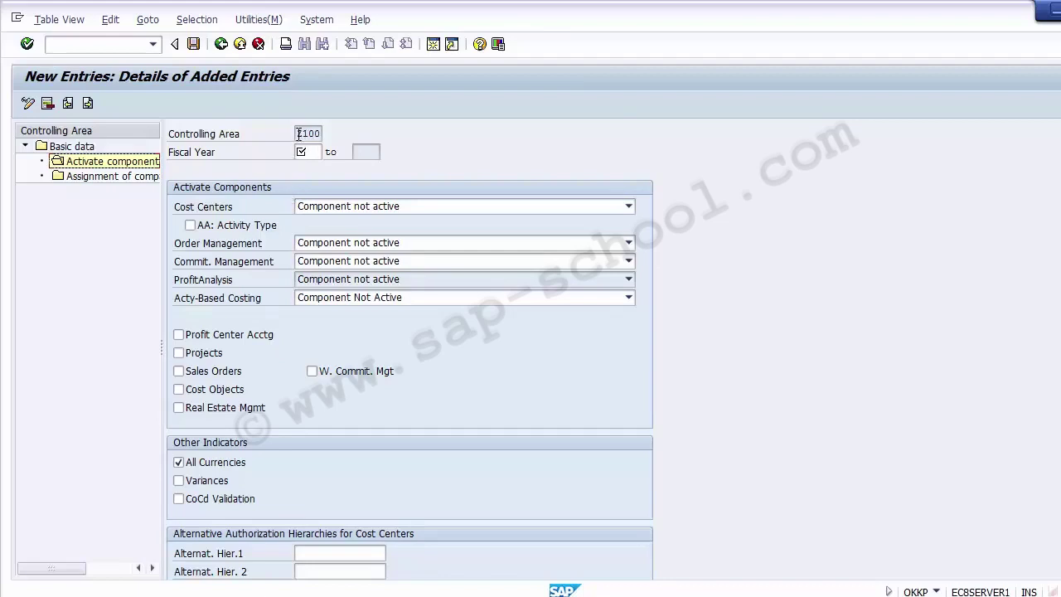
drag(299, 133, 325, 133)
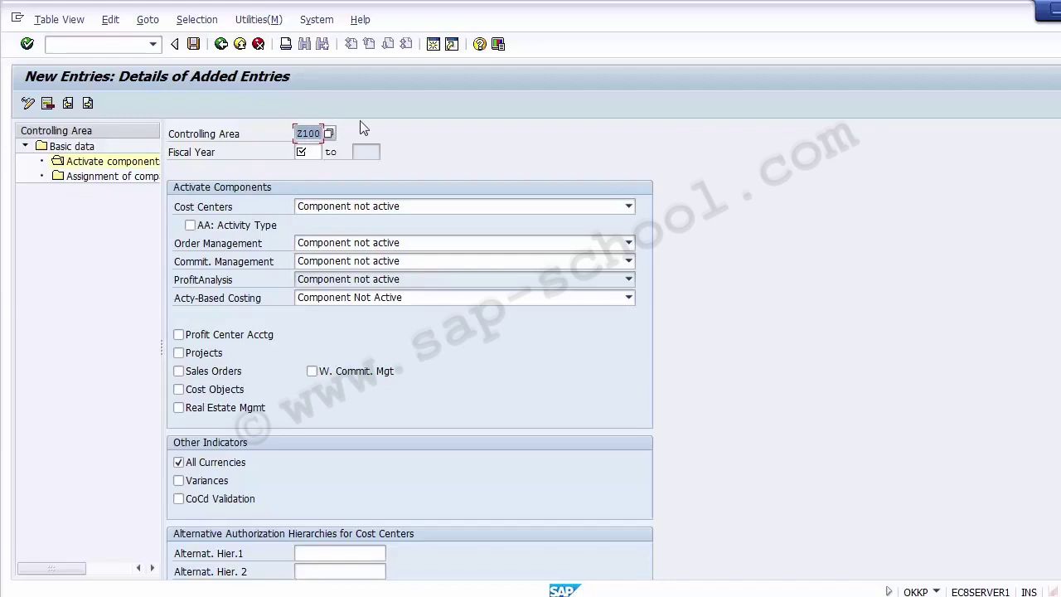
Set the starting fiscal year of the new control indicators entry to 2014
click(320, 152)
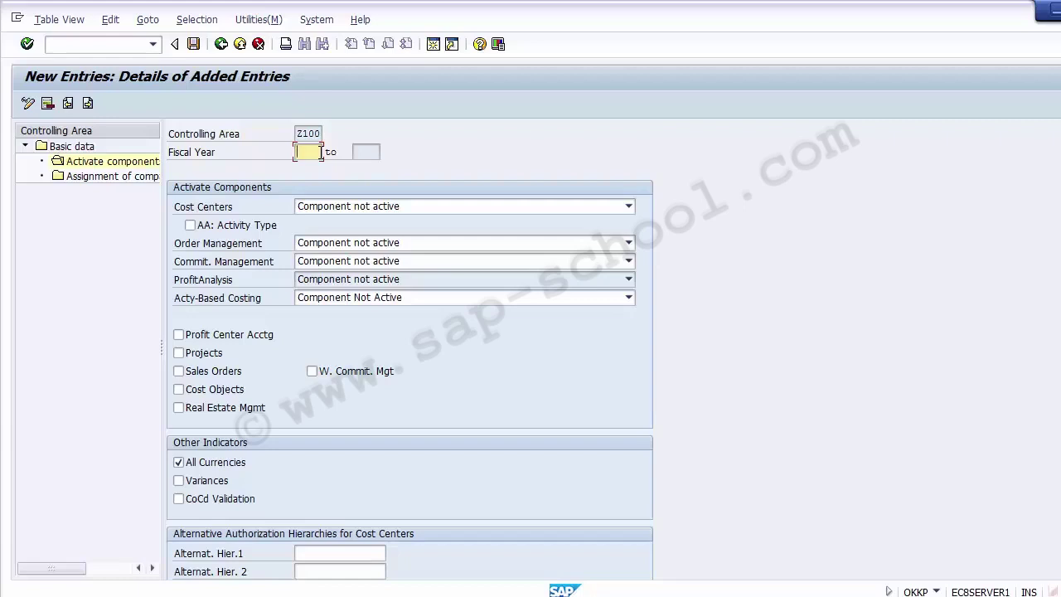
click(362, 154)
click(315, 152)
text(2014)
click(371, 152)
click(183, 157)
click(315, 151)
click(356, 153)
Set Cost Centers to Component active in the 2014 control indicators entry for controlling area Z100
click(192, 213)
click(99, 236)
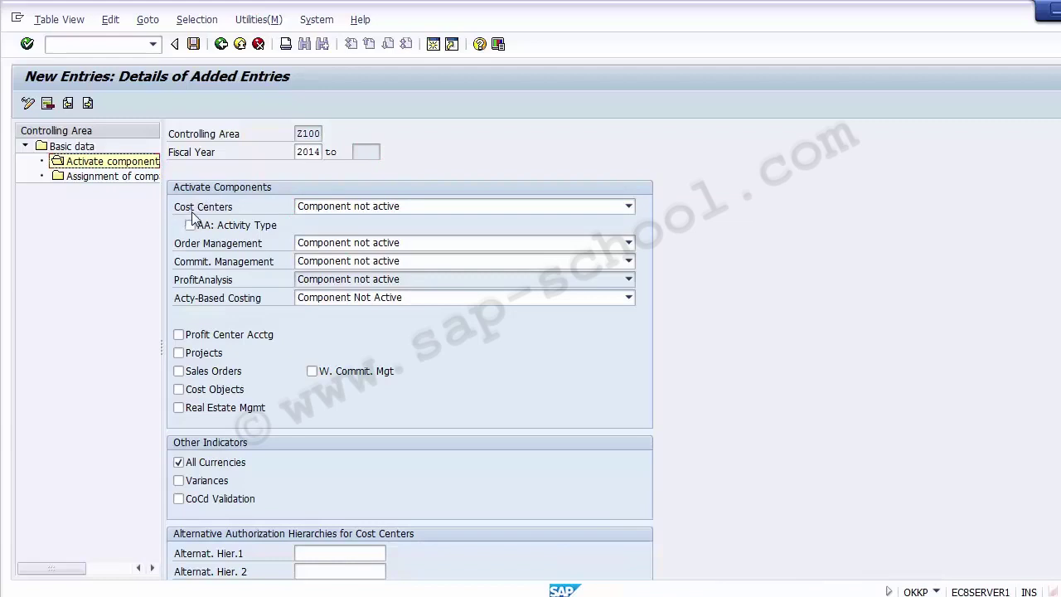
click(229, 194)
click(390, 209)
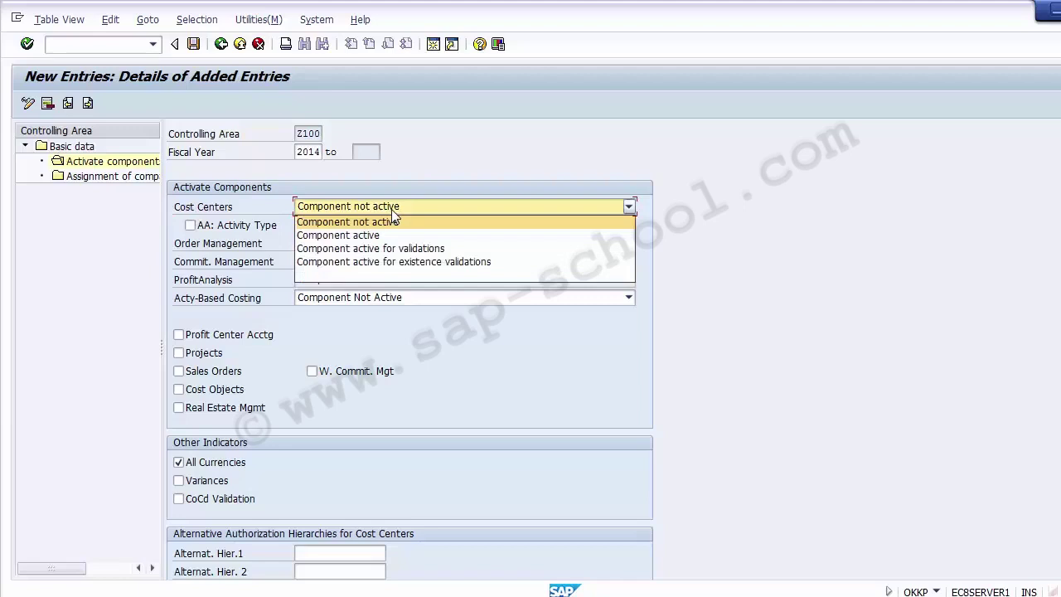
click(386, 207)
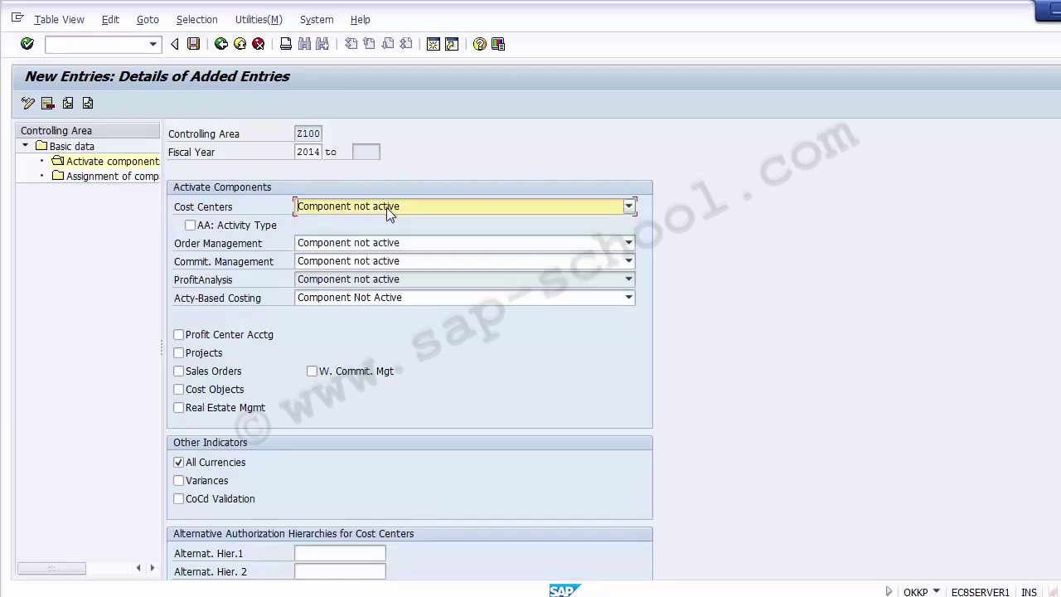
click(386, 207)
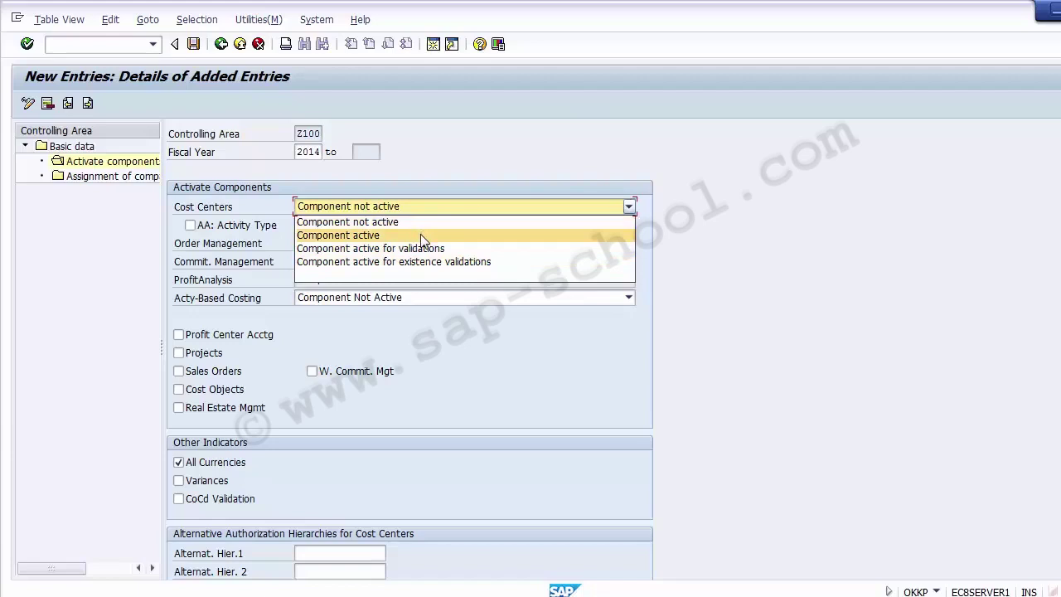
click(339, 236)
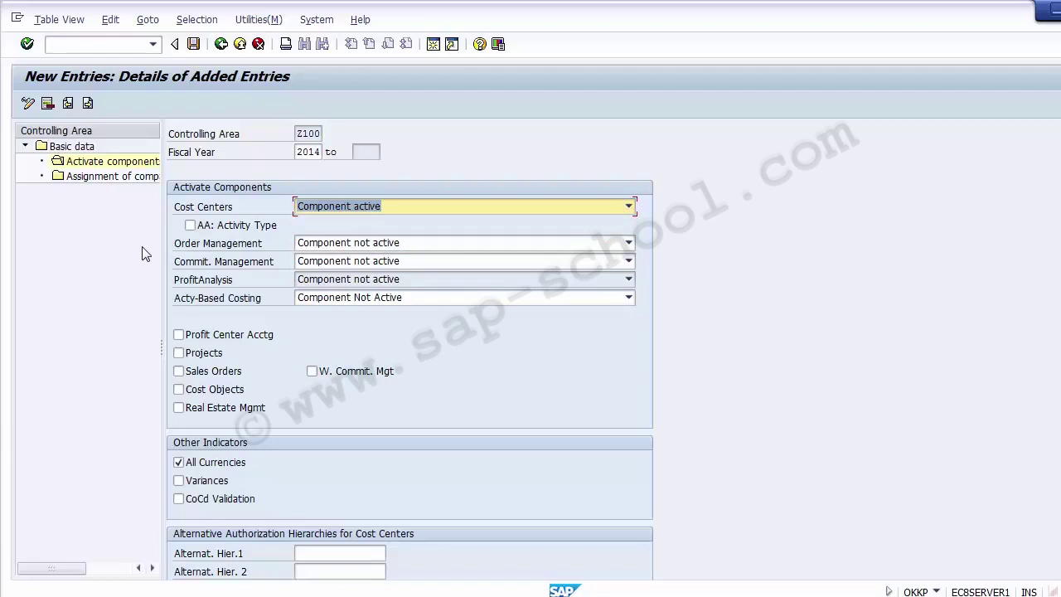
Activate the AA: Activity Type indicator and set Order Management to Component active
click(268, 231)
click(271, 234)
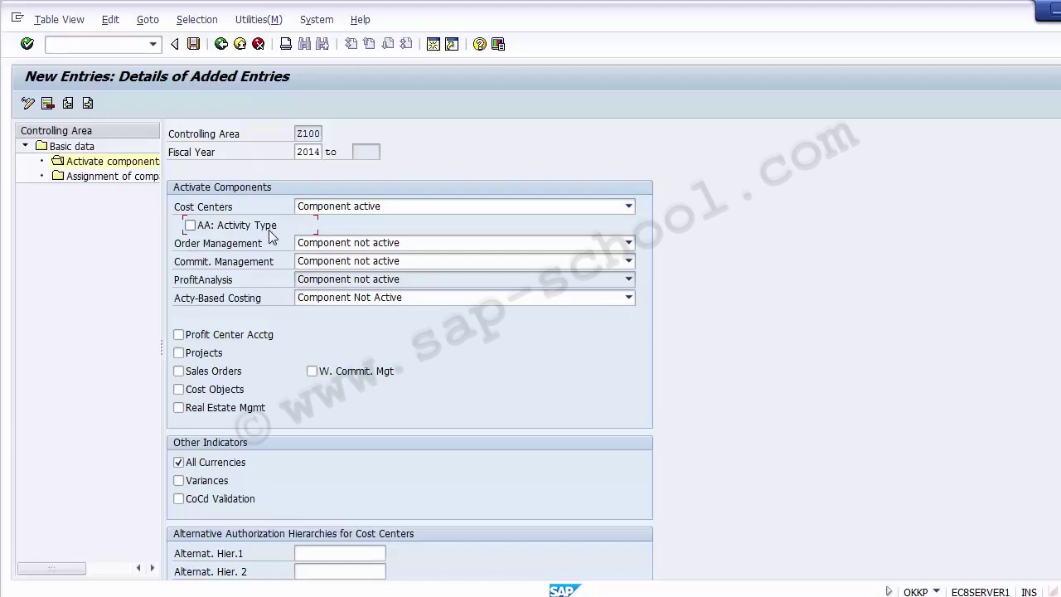
click(190, 225)
click(253, 246)
click(366, 249)
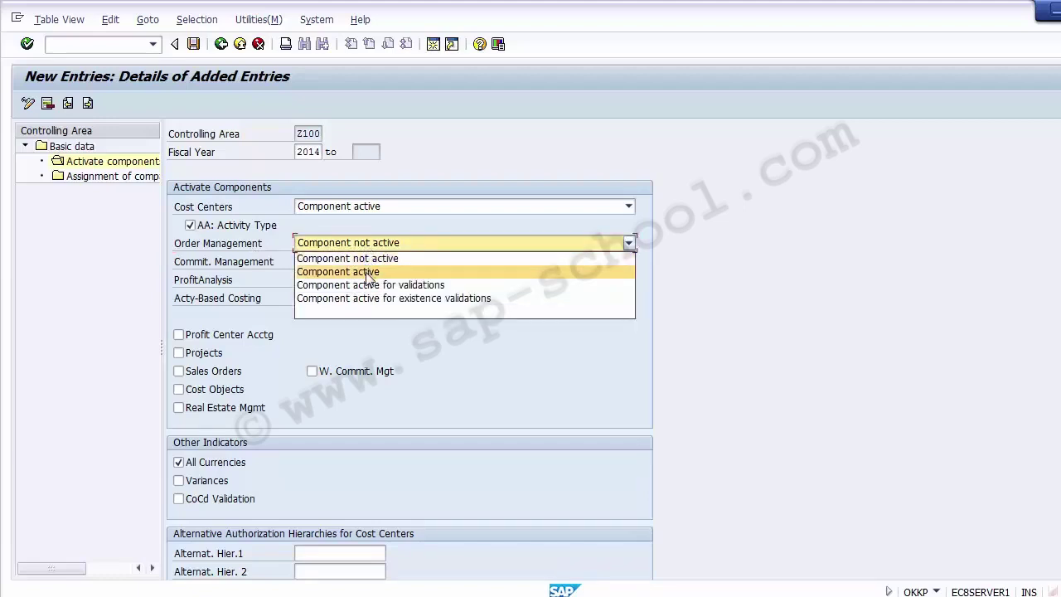
click(367, 274)
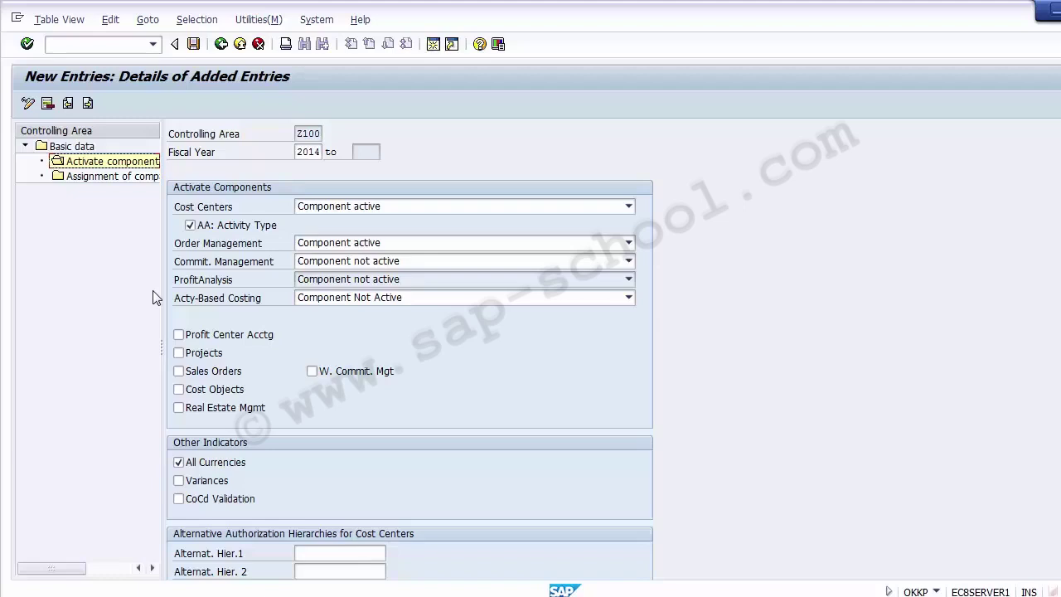
Set Commit. Management to Components active
click(226, 247)
click(231, 265)
click(315, 263)
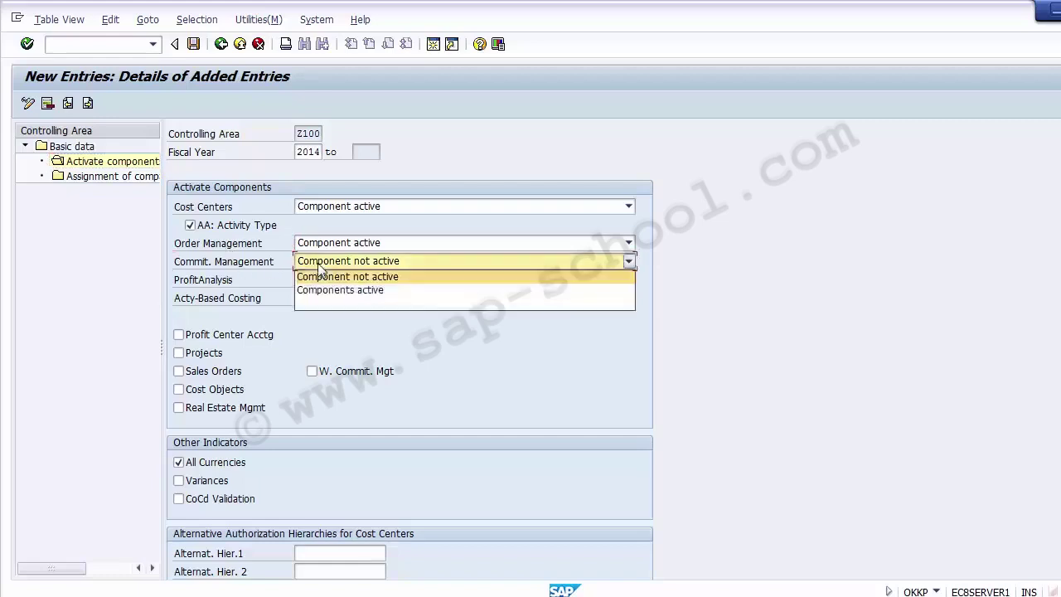
click(349, 291)
Review the activation options for ProfitAnalysis and Acty-Based Costing, keeping both as not active
click(249, 282)
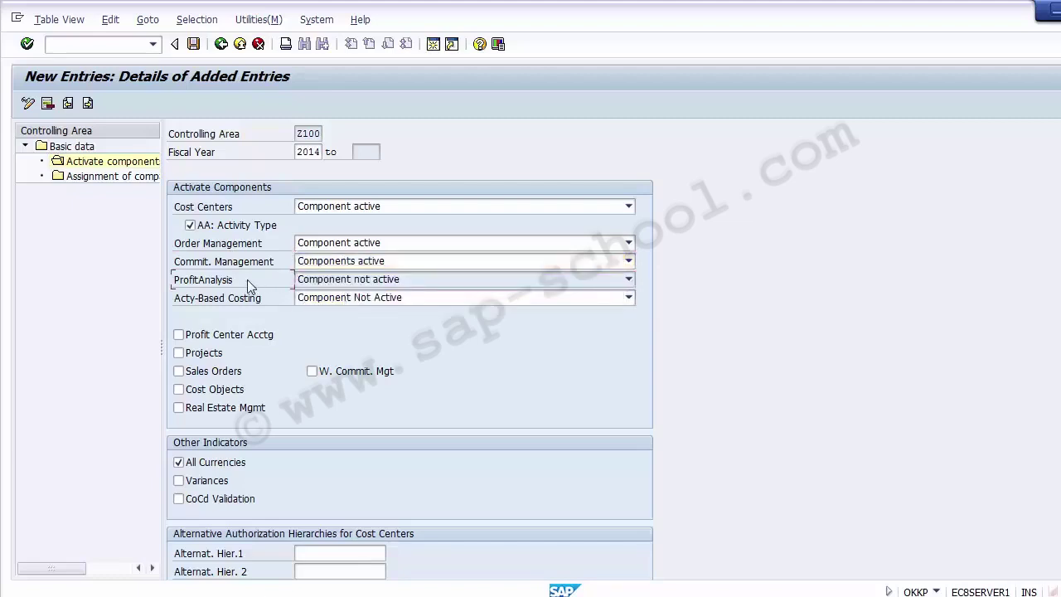
click(358, 283)
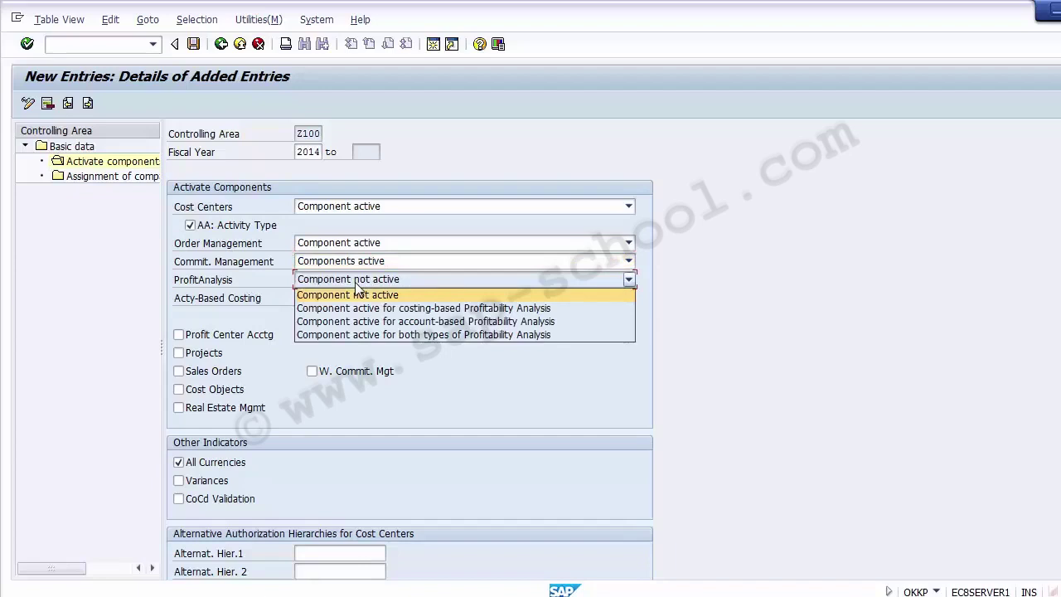
click(356, 292)
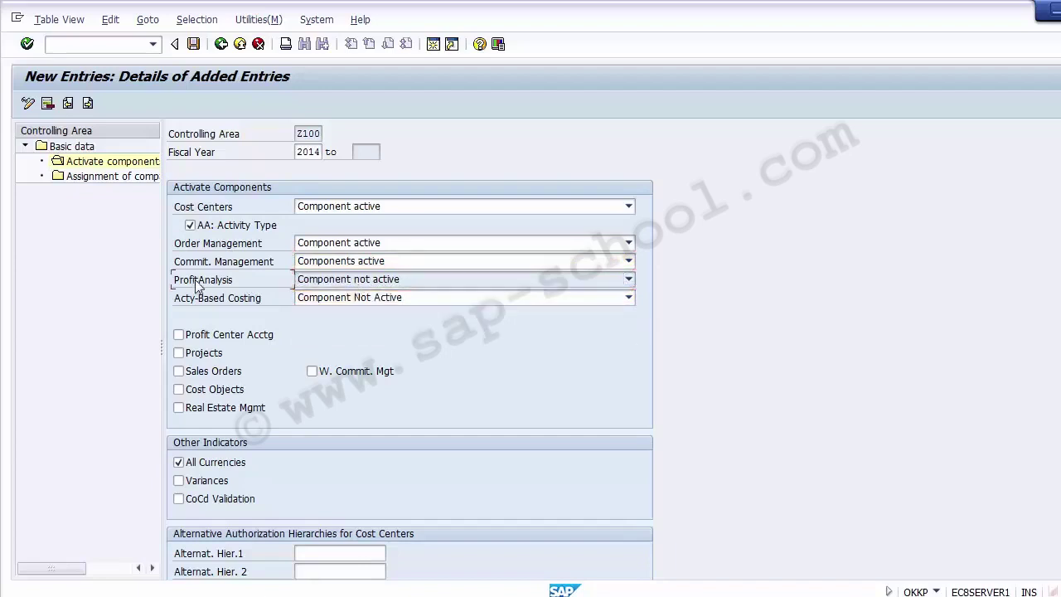
click(109, 297)
scroll(471, 190, down, 3)
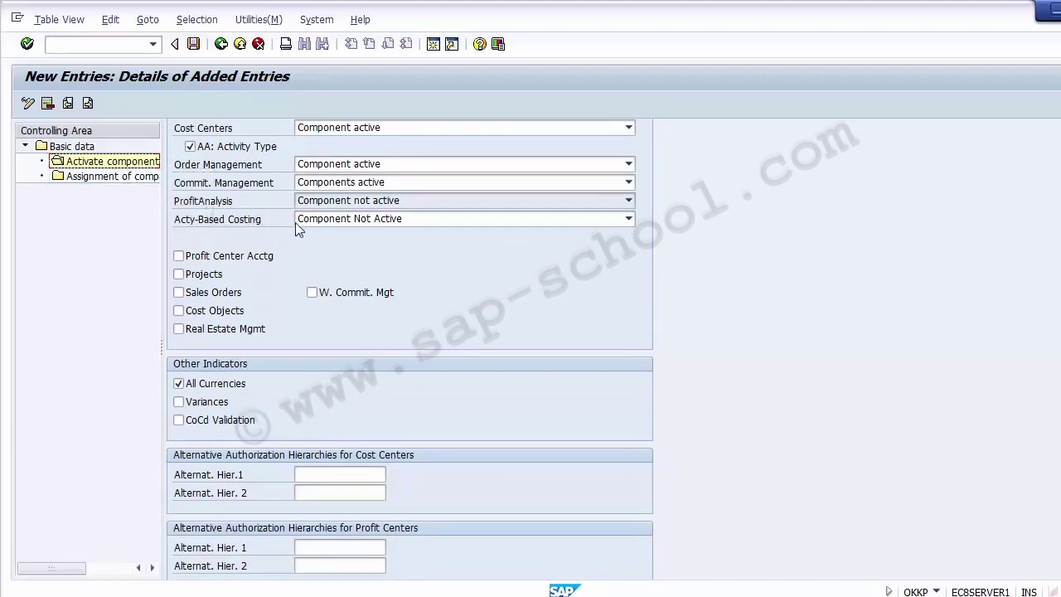
click(328, 222)
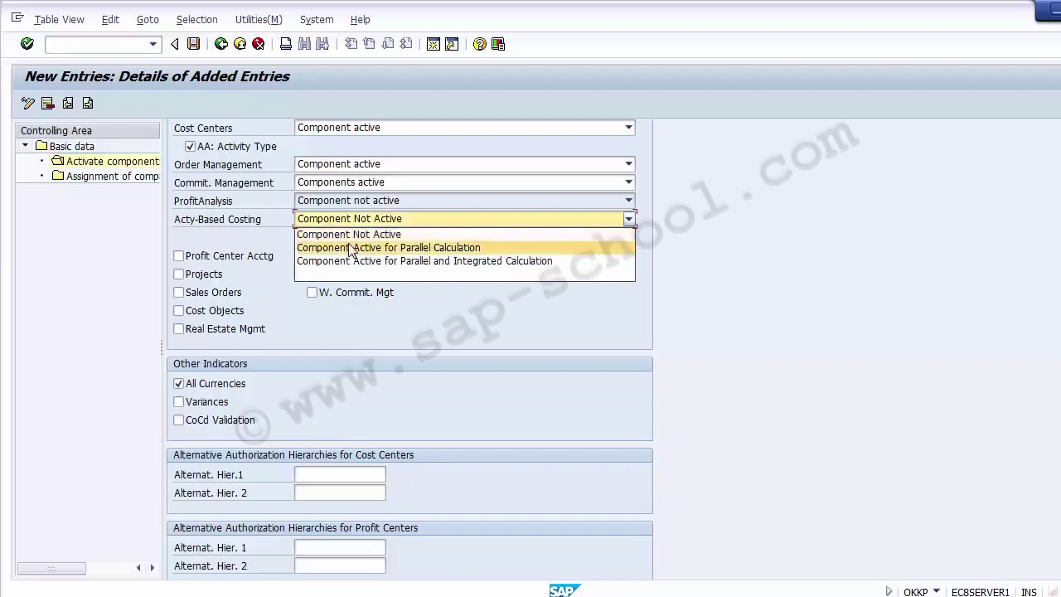
click(324, 235)
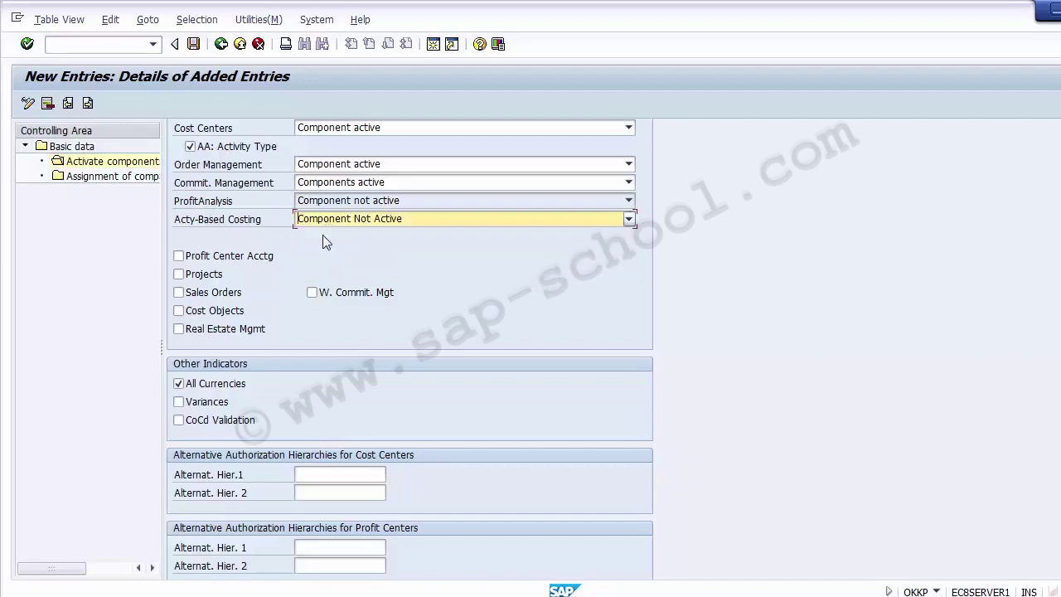
click(103, 254)
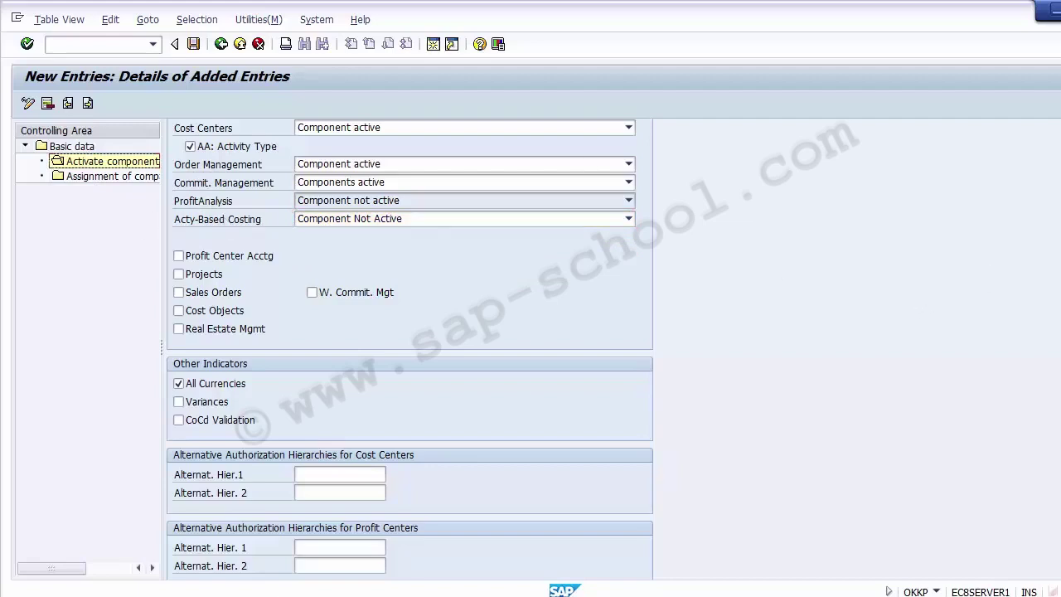
scroll(409, 348, up, 3)
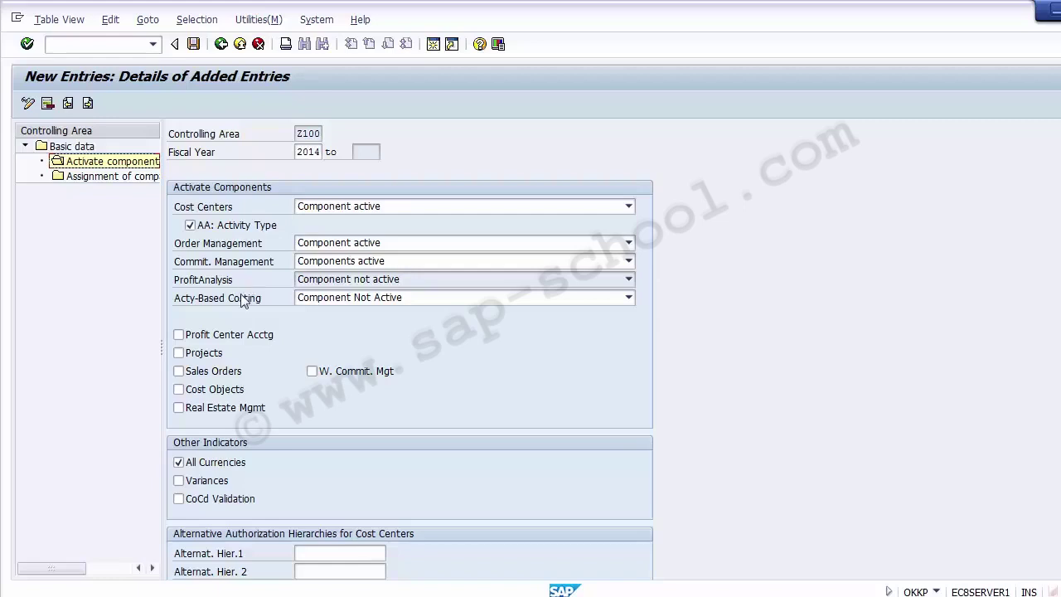
Activate Profit Center Acctg, Projects and Sales Orders for the controlling area
click(190, 339)
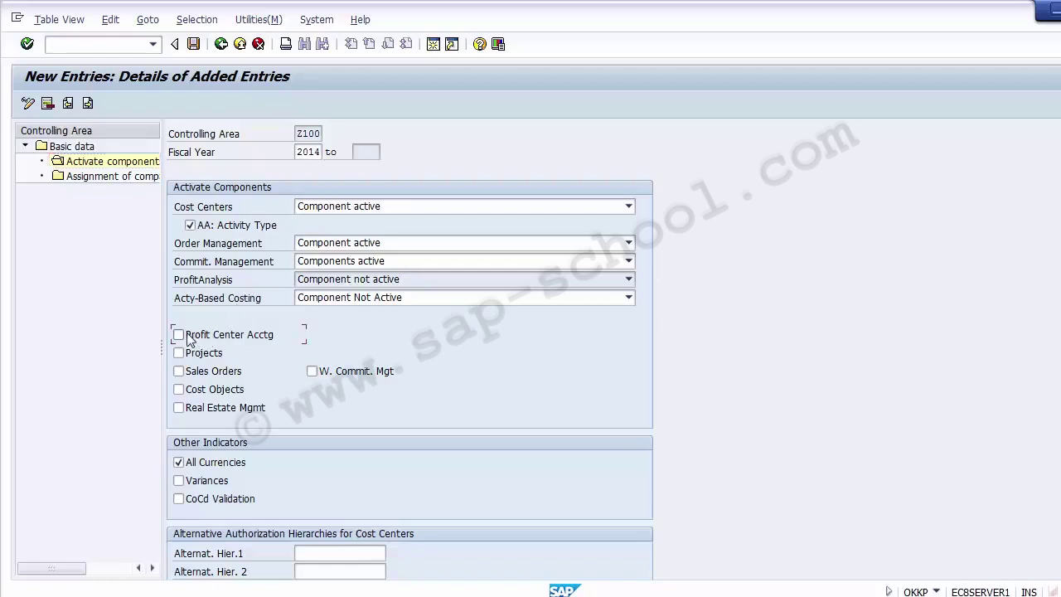
click(190, 339)
click(190, 356)
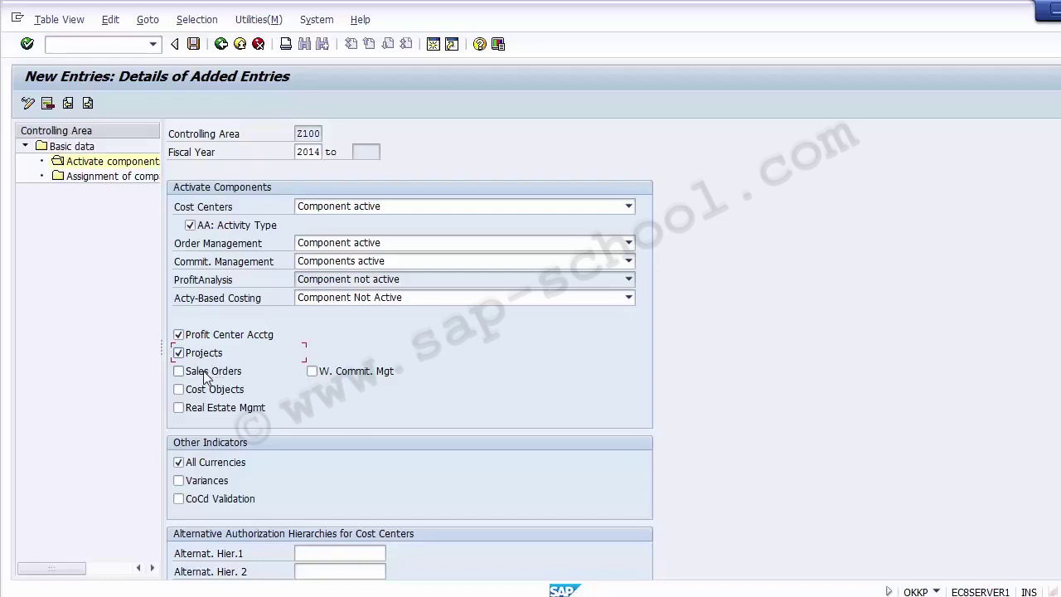
click(207, 373)
click(221, 377)
click(106, 409)
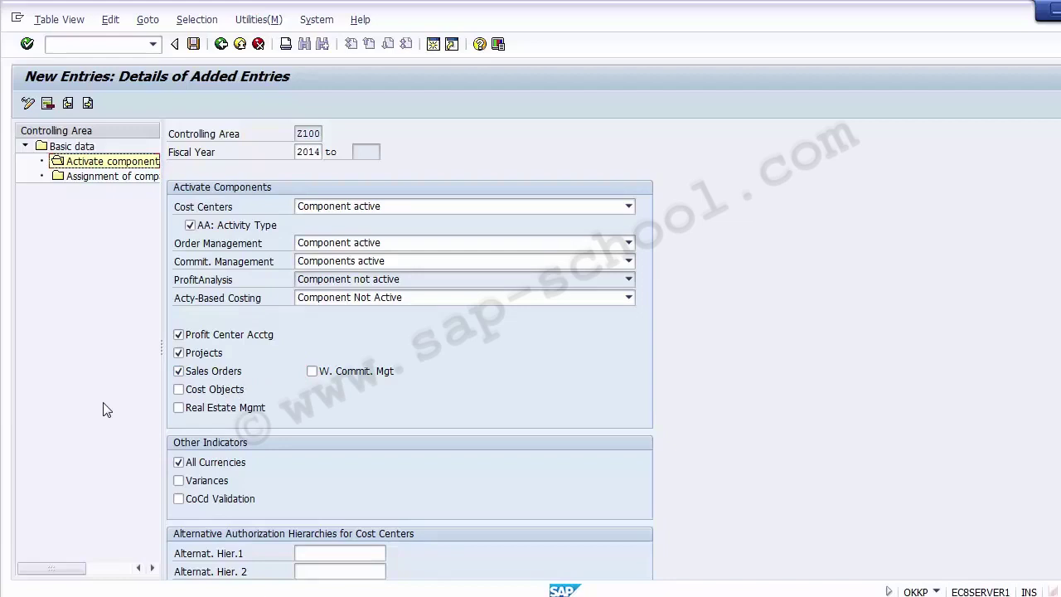
click(177, 391)
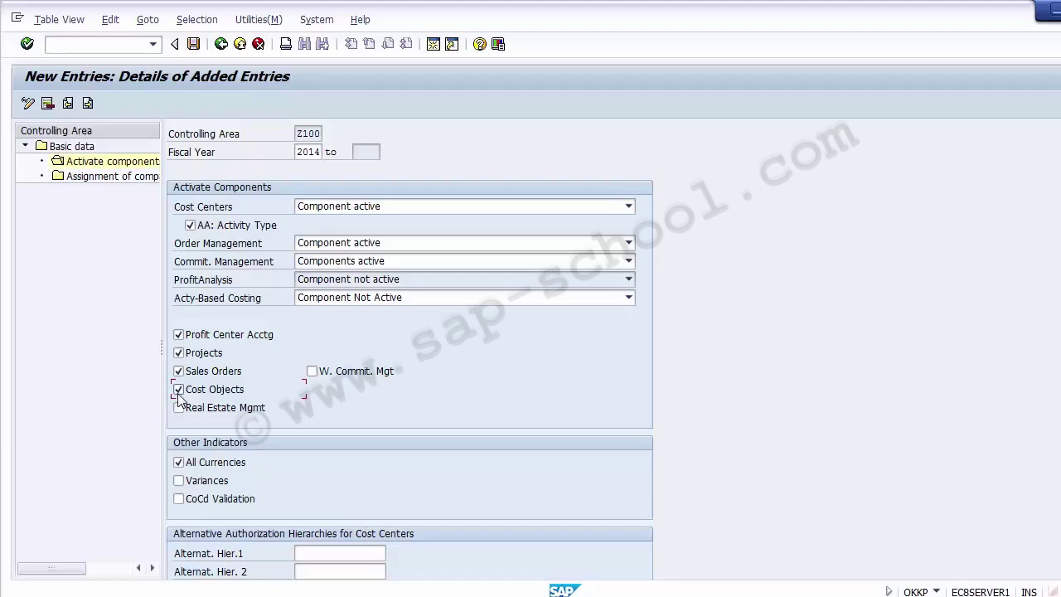
click(178, 390)
click(395, 211)
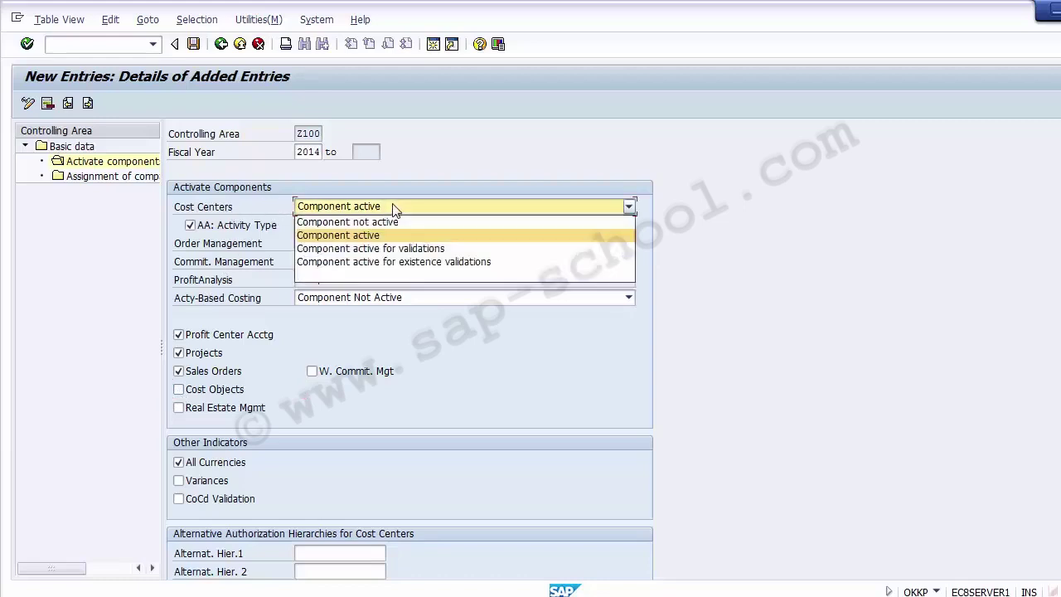
click(393, 208)
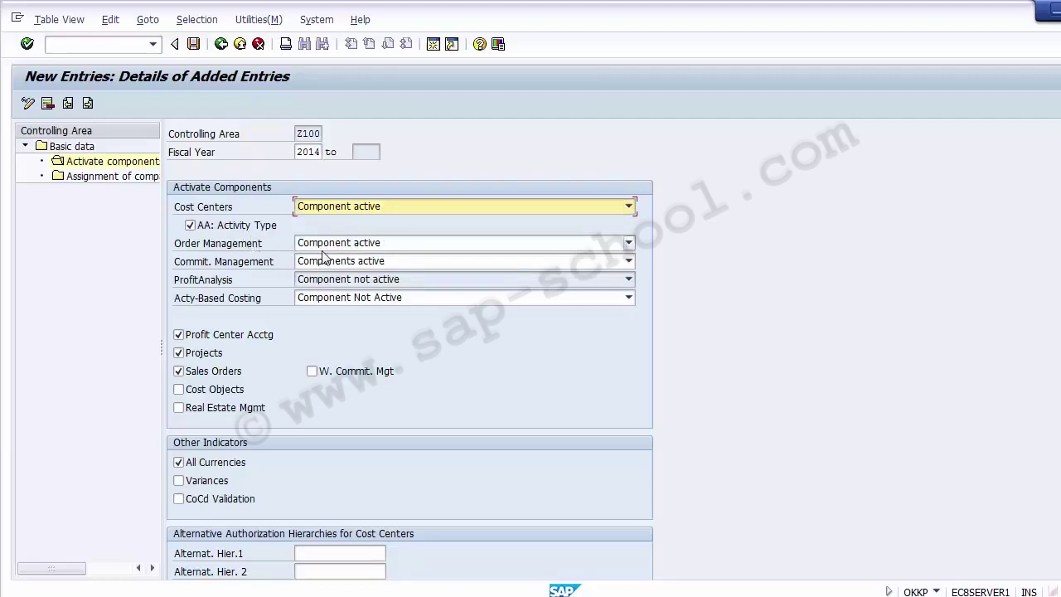
click(239, 265)
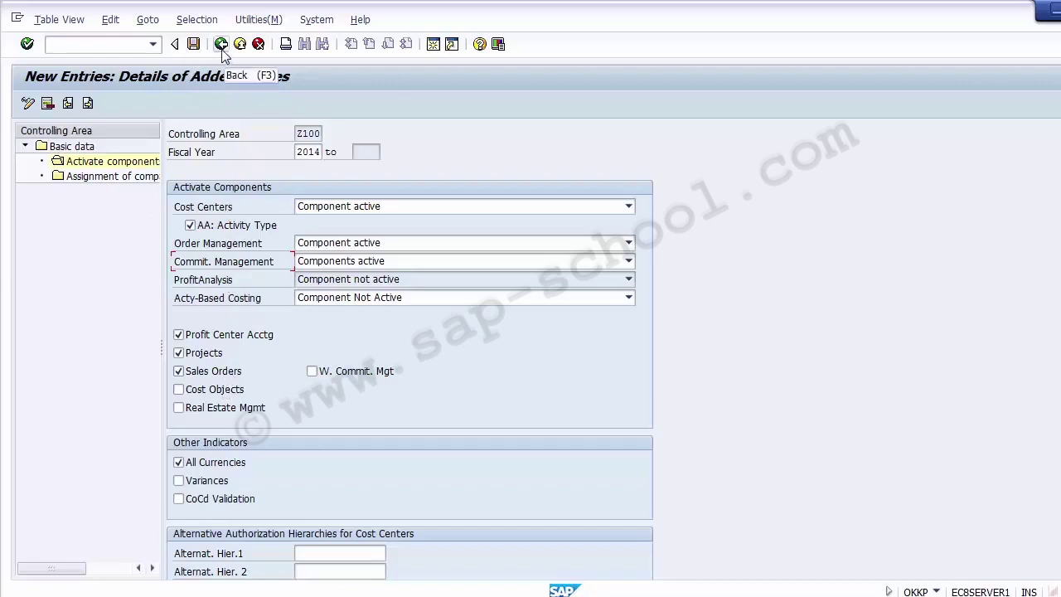
Save the control indicators entry for controlling area Z100 and acknowledge the critical transport information
drag(296, 134, 321, 133)
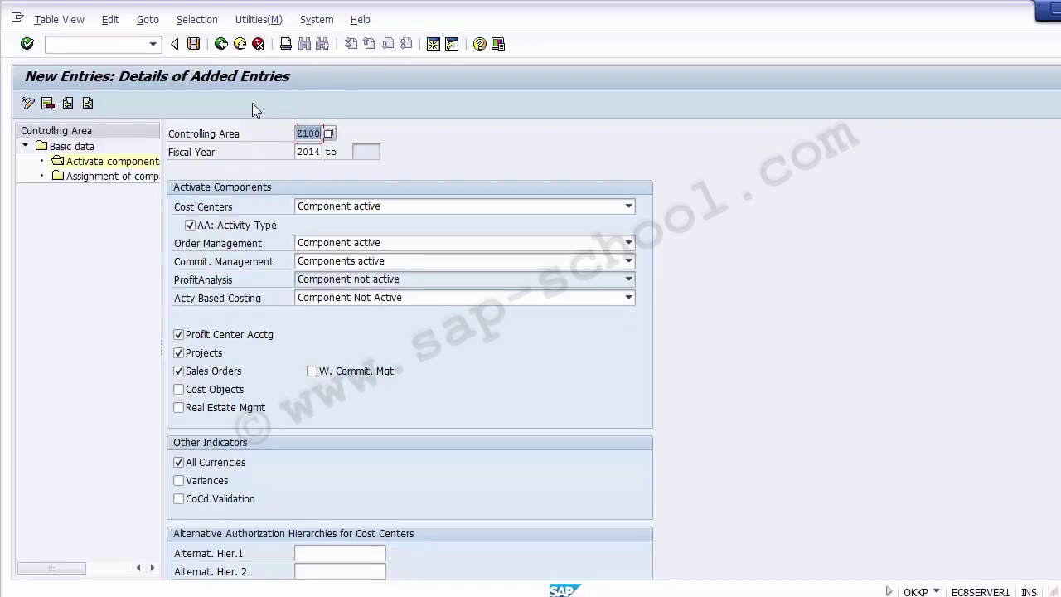
click(193, 44)
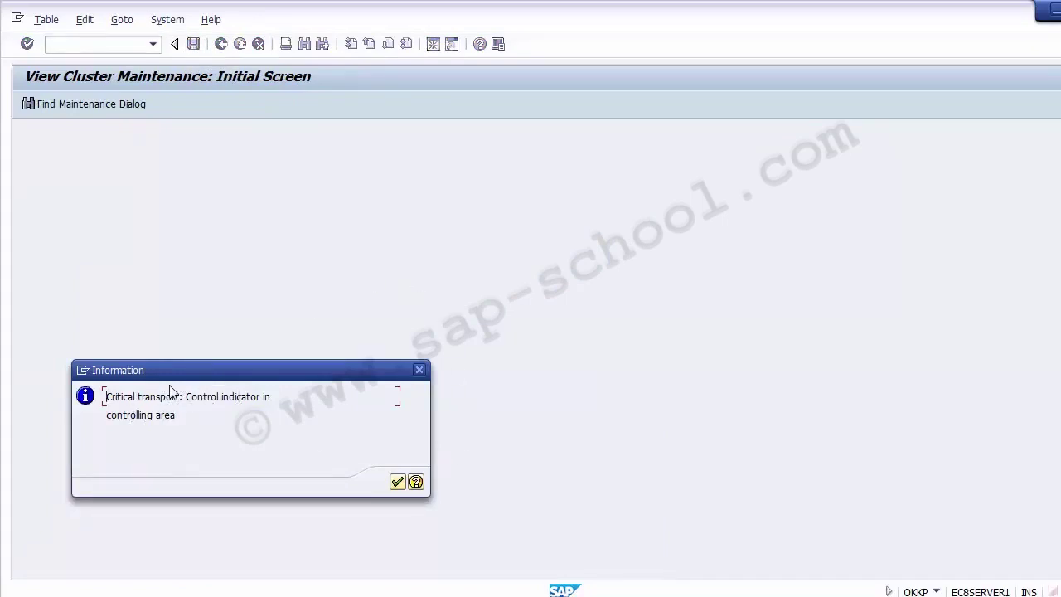
drag(106, 396, 297, 458)
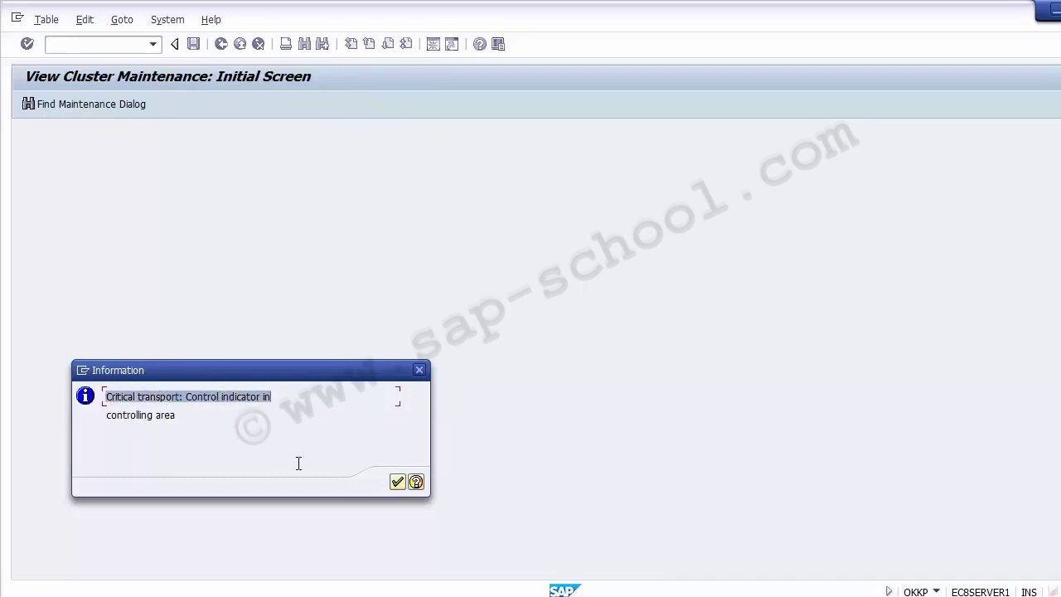
click(398, 483)
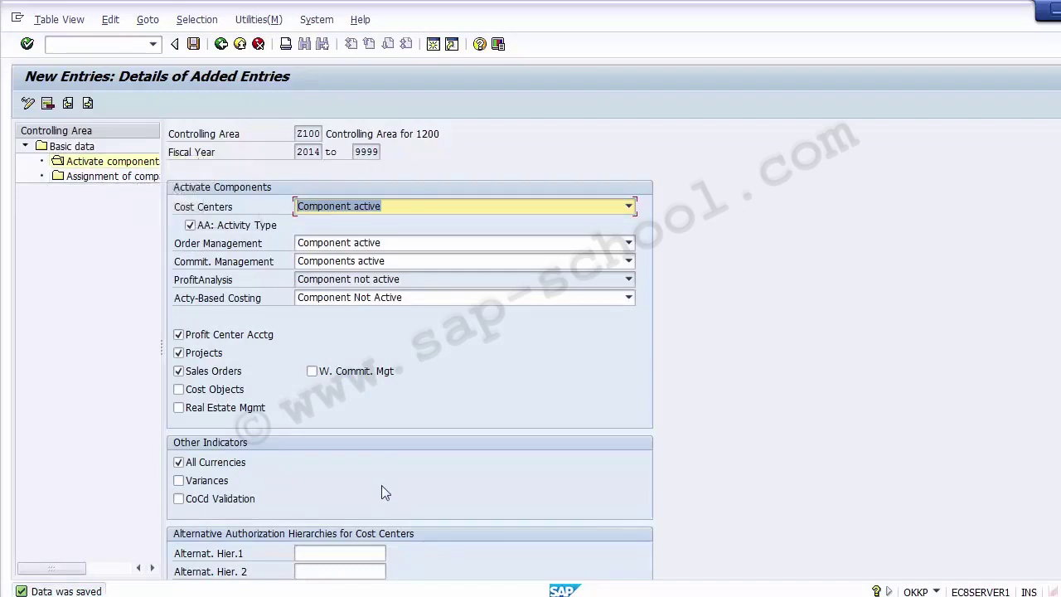
click(32, 355)
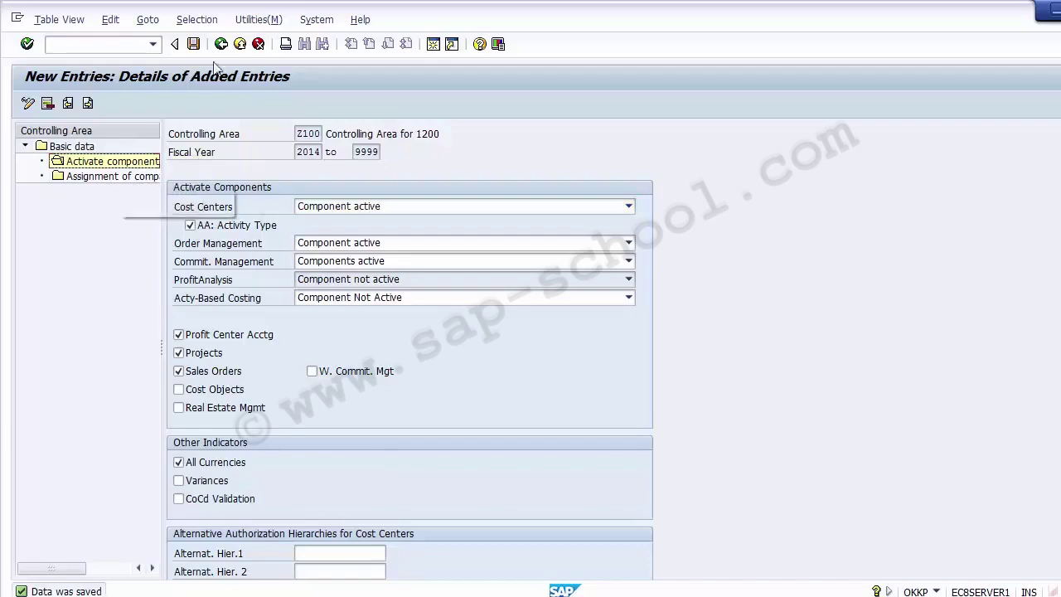
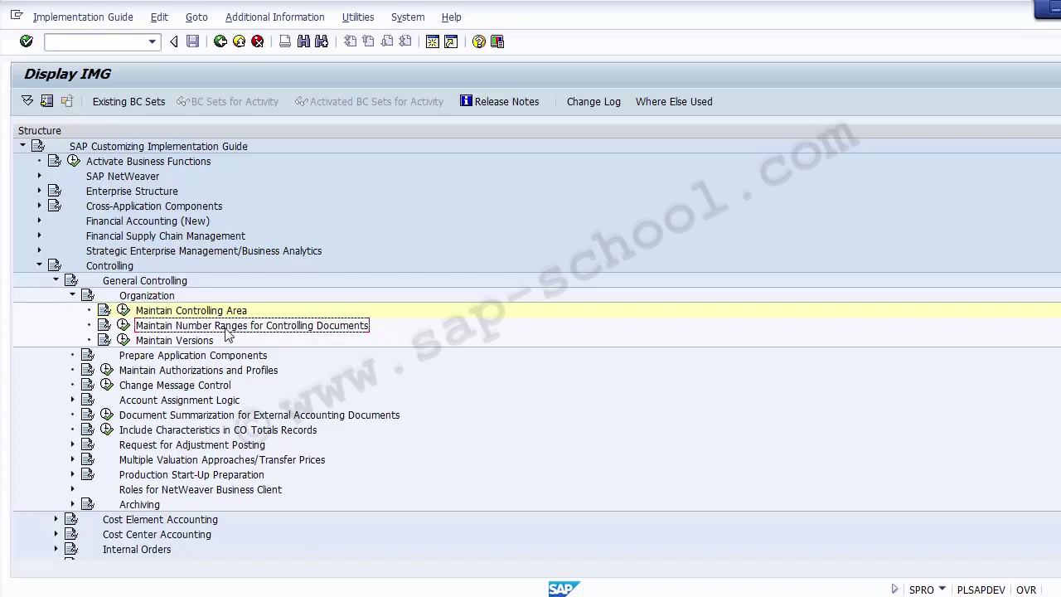
Open Maintain Number Ranges for Controlling Documents under Controlling, General Controlling, Organization in the implementation guide
click(163, 332)
click(116, 266)
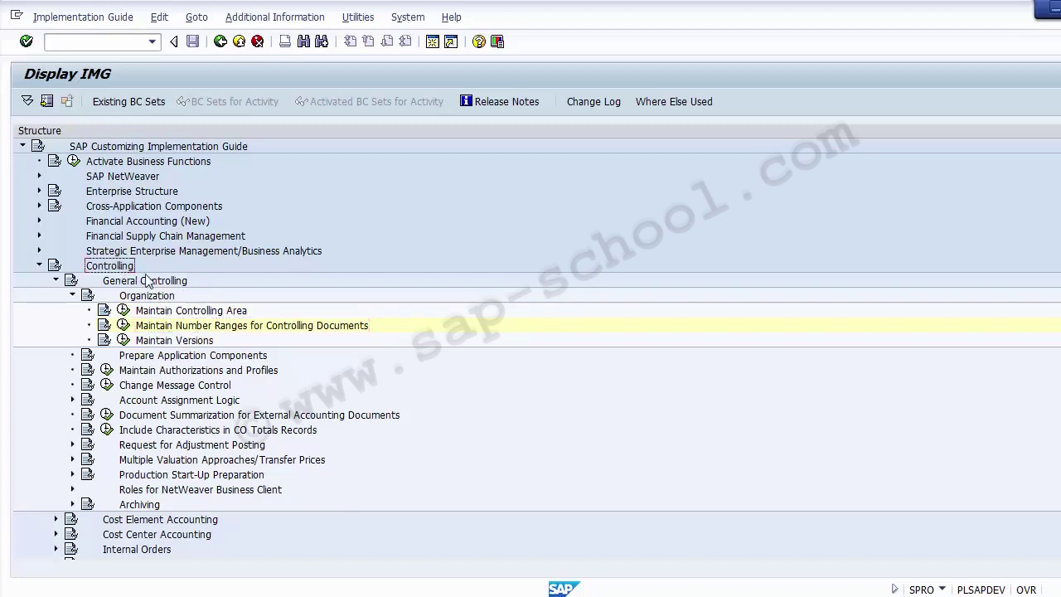
click(169, 283)
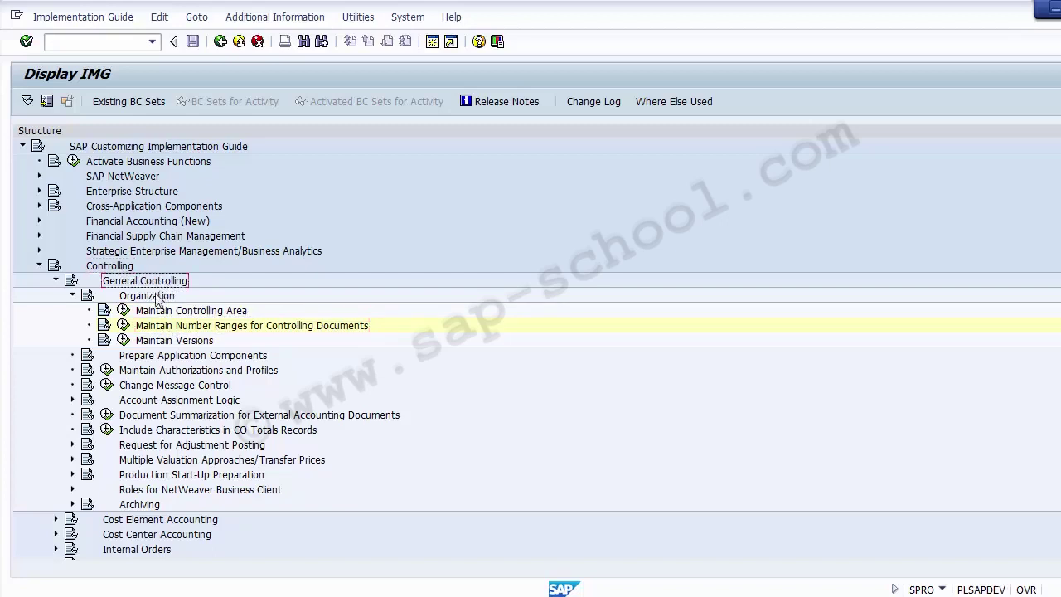
click(154, 298)
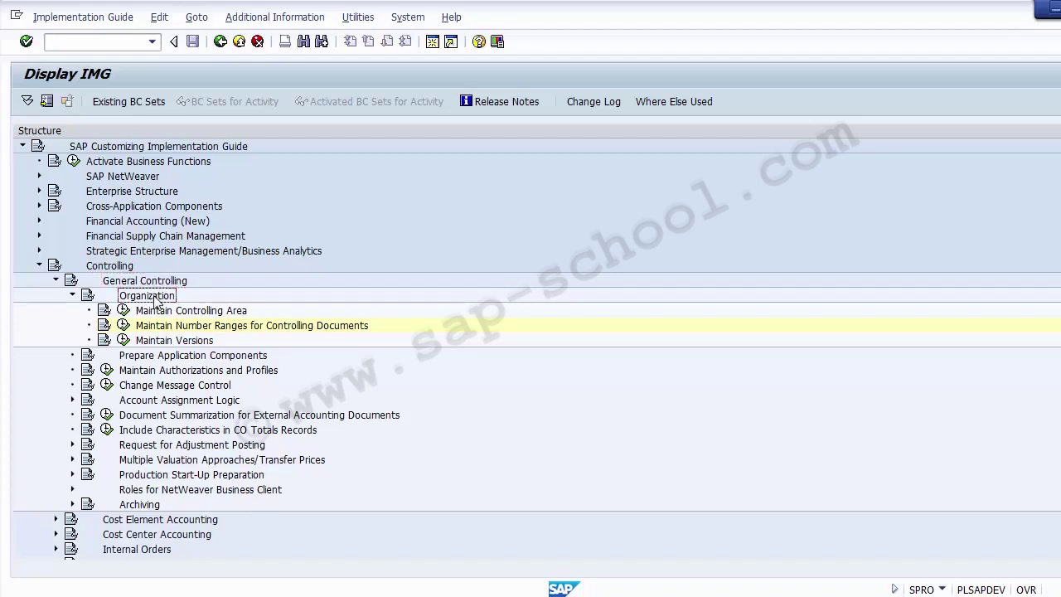
click(218, 326)
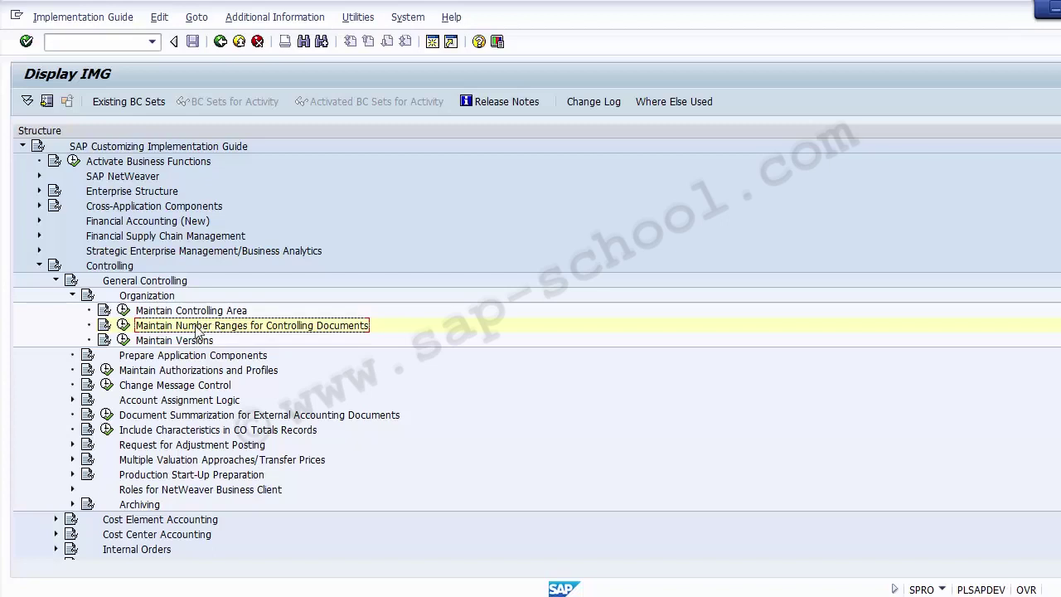
click(122, 327)
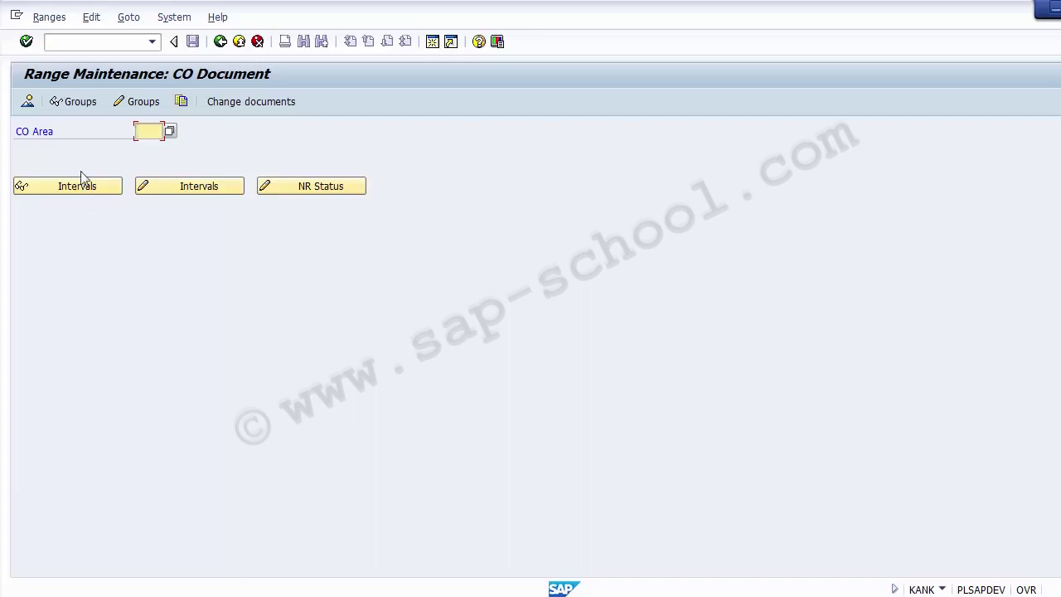
Enter Z100 as the controlling area for CO document range maintenance
drag(20, 128, 53, 131)
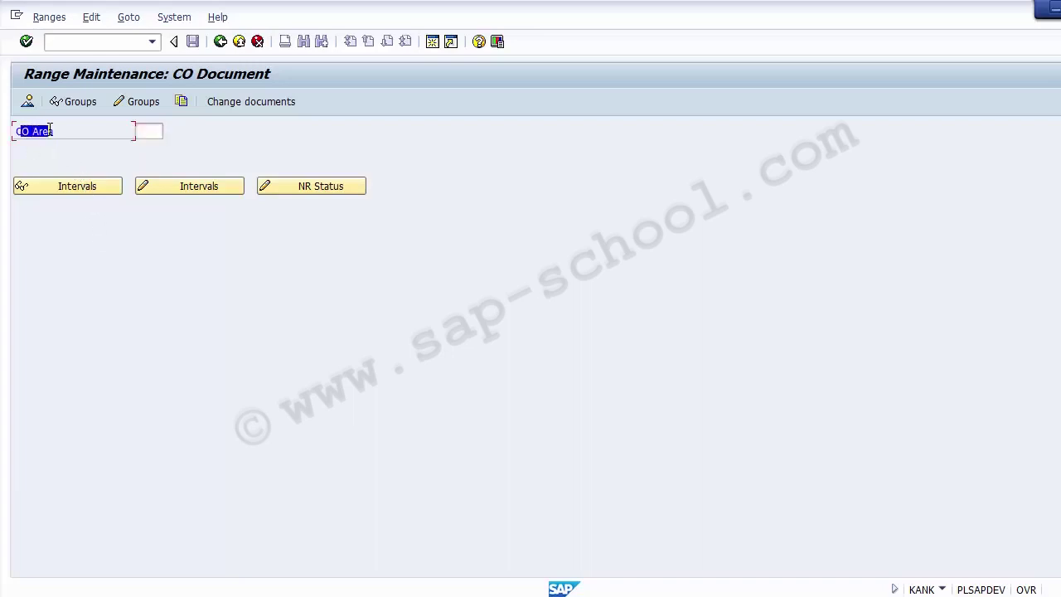
click(150, 131)
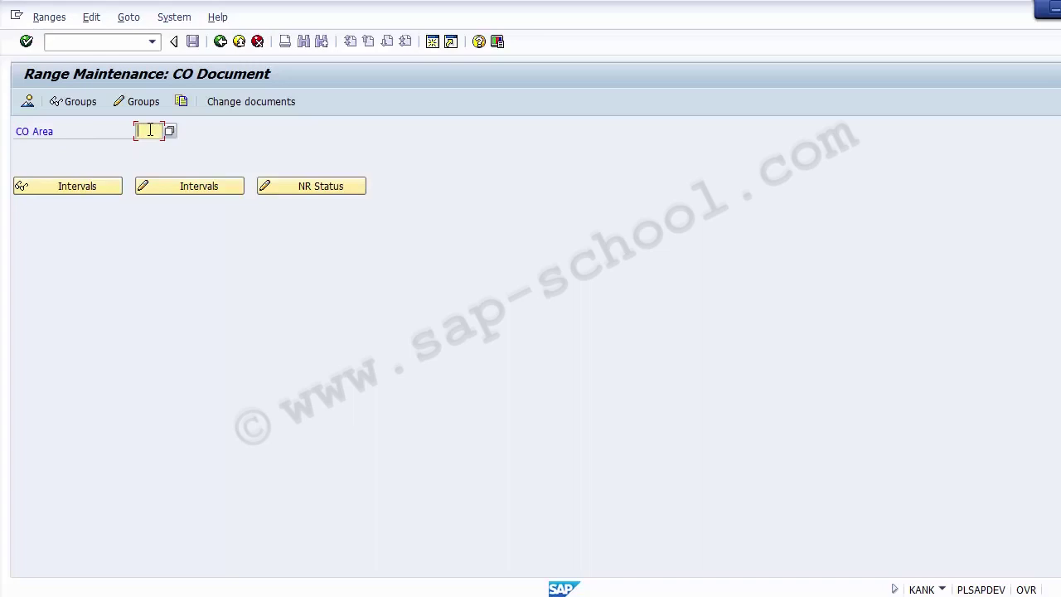
text(z100)
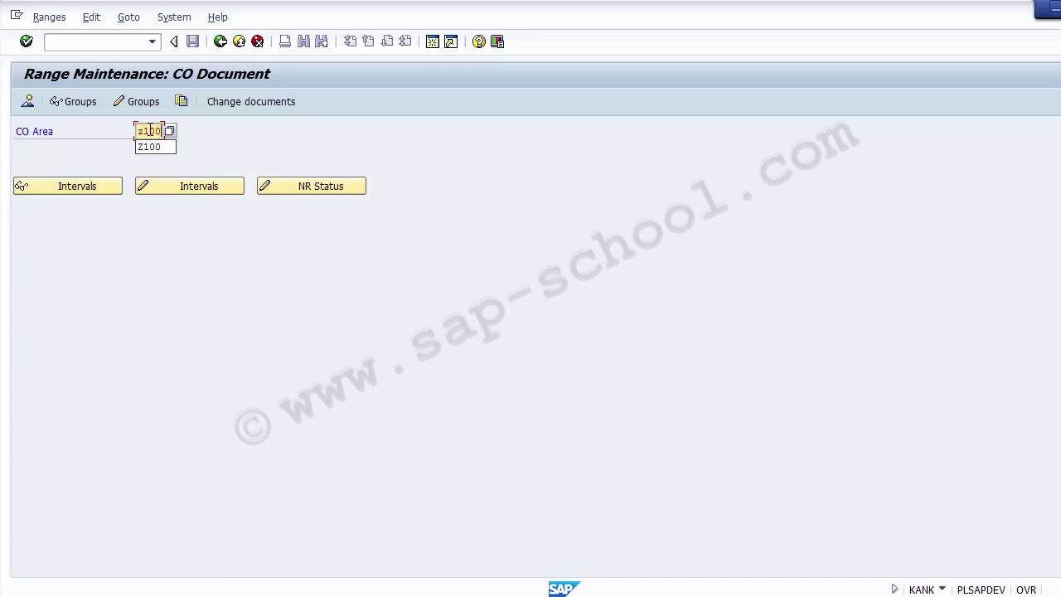
click(200, 134)
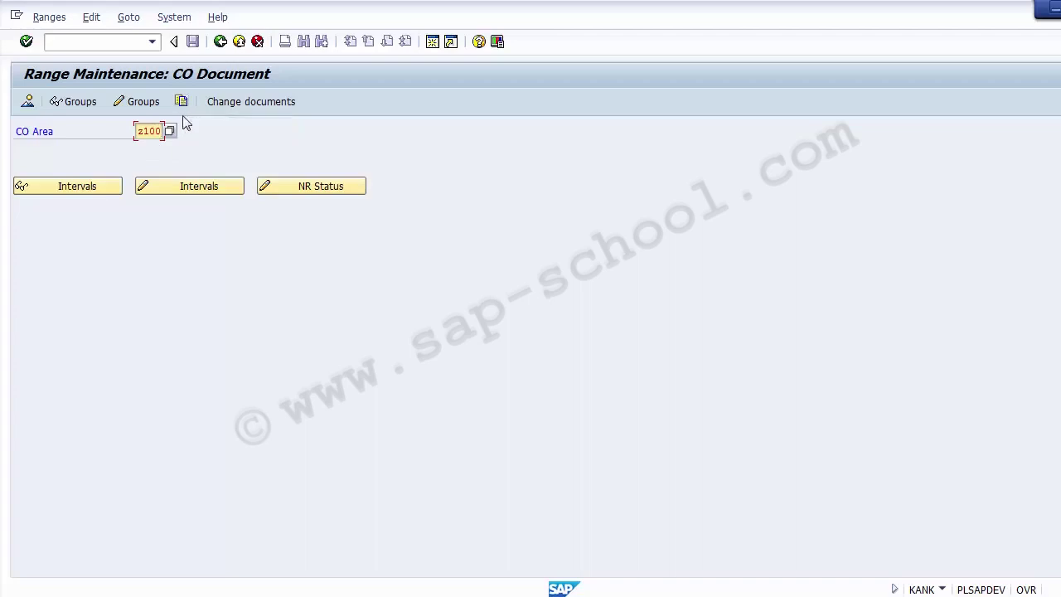
Prepare a copy of the CO document number ranges from controlling area 0001 to Z100 and cancel it
click(183, 102)
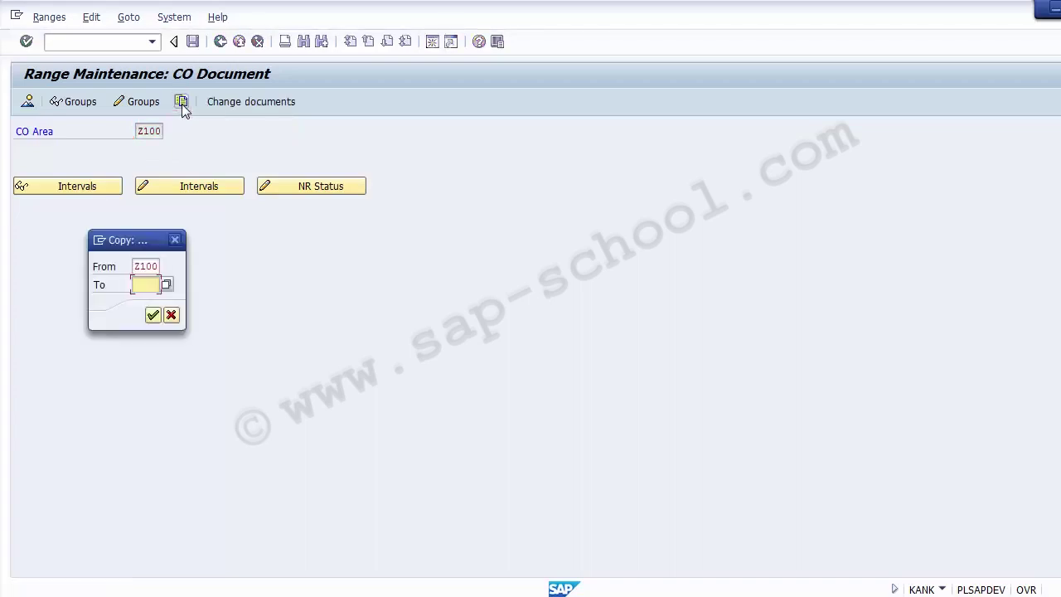
click(139, 266)
key(Delete)
key(Delete)
key(Delete)
key(Delete)
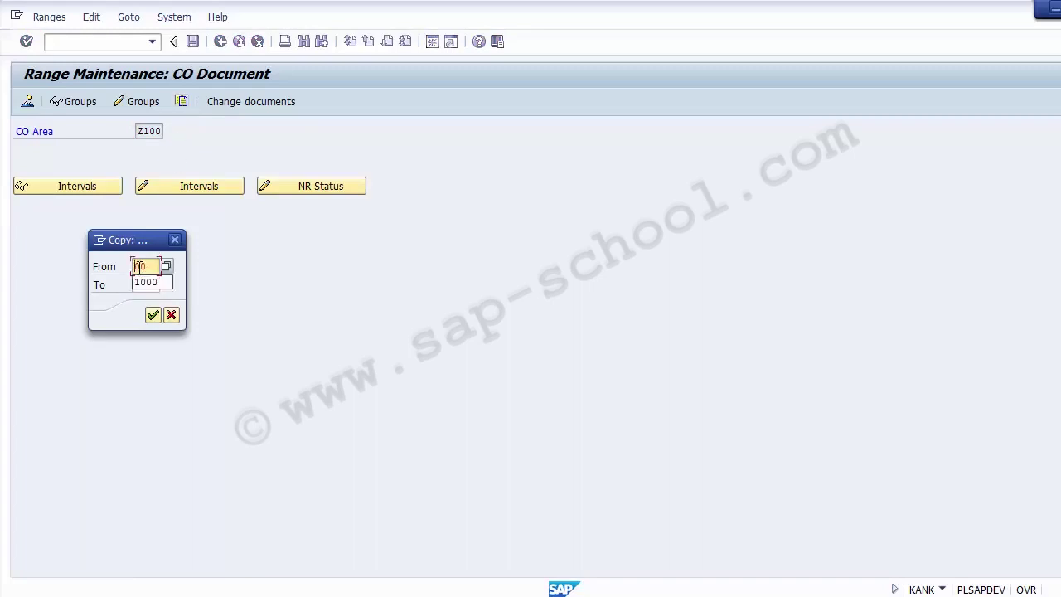
text(0001)
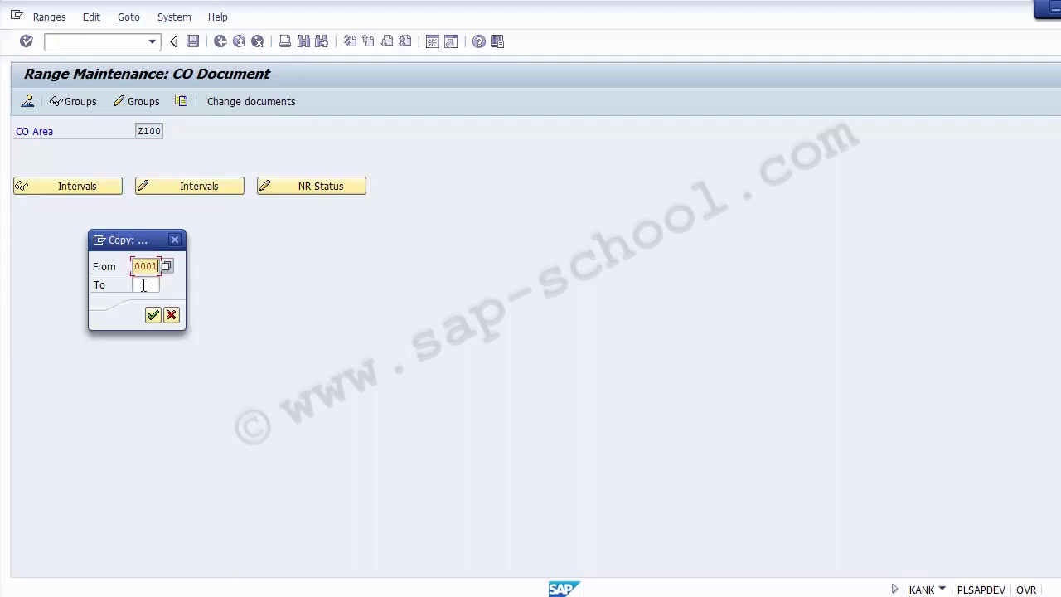
click(144, 284)
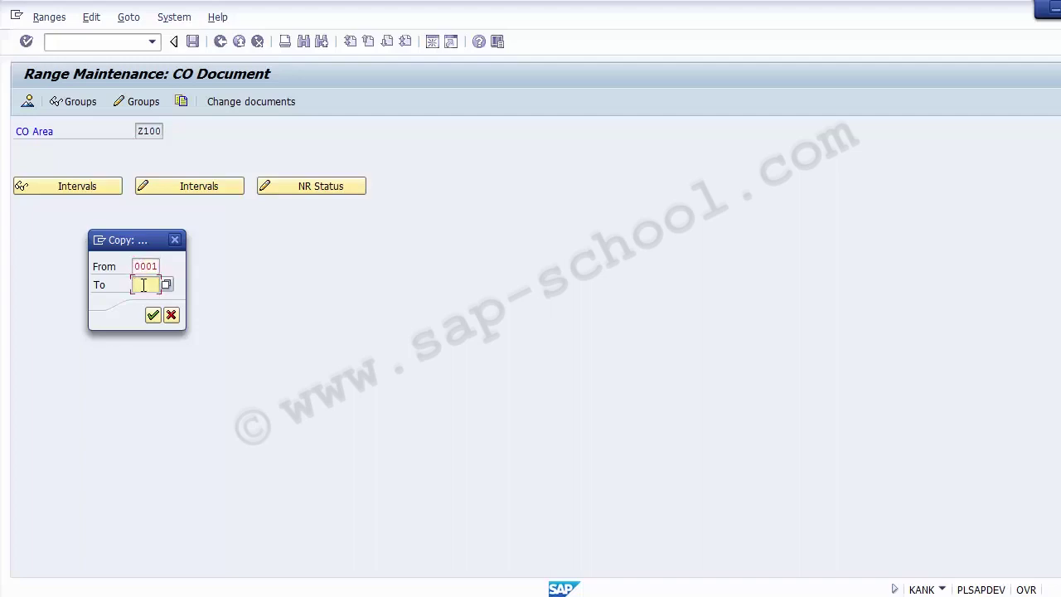
text(z100)
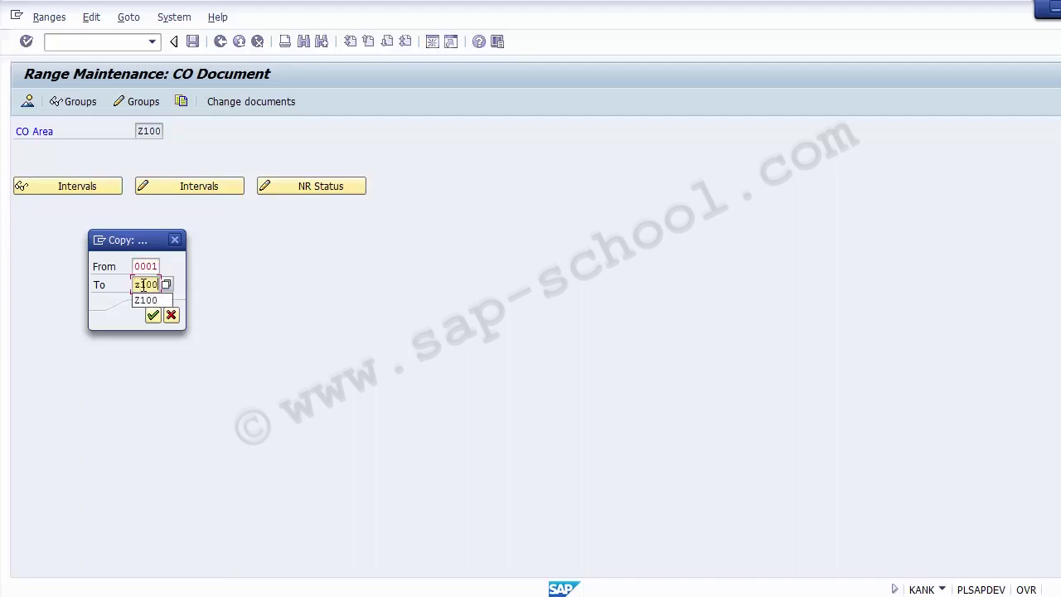
click(174, 267)
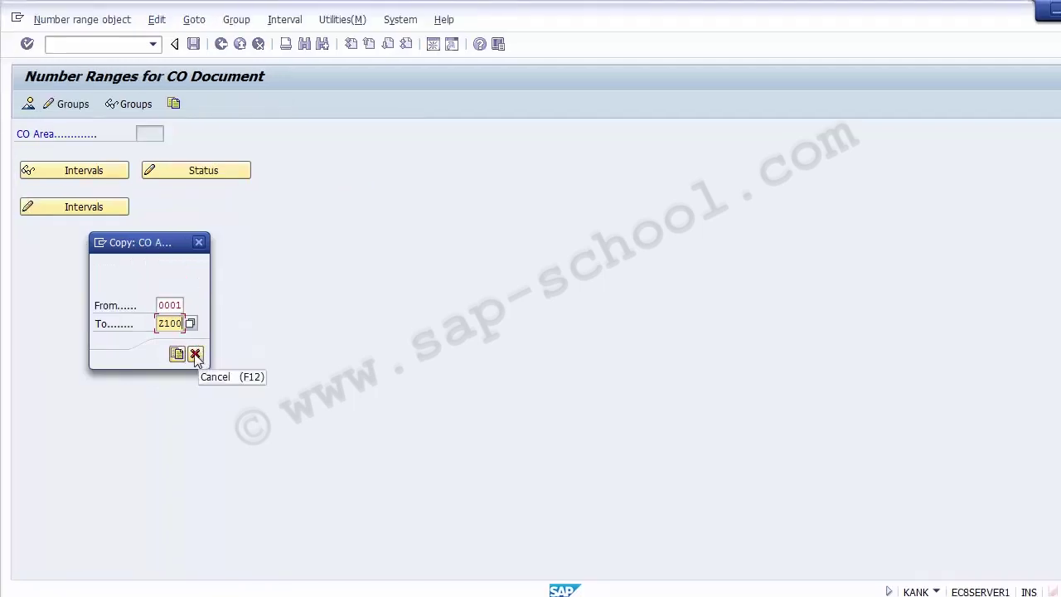
click(195, 355)
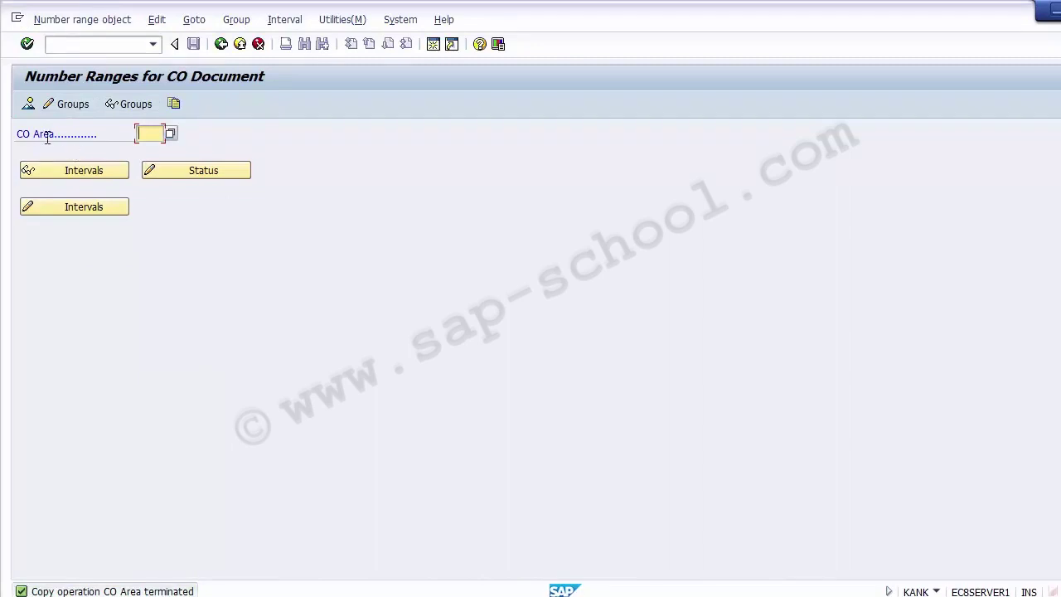
Choose Z100 from the list of controlling areas and look at its existing number range intervals
drag(18, 134, 138, 152)
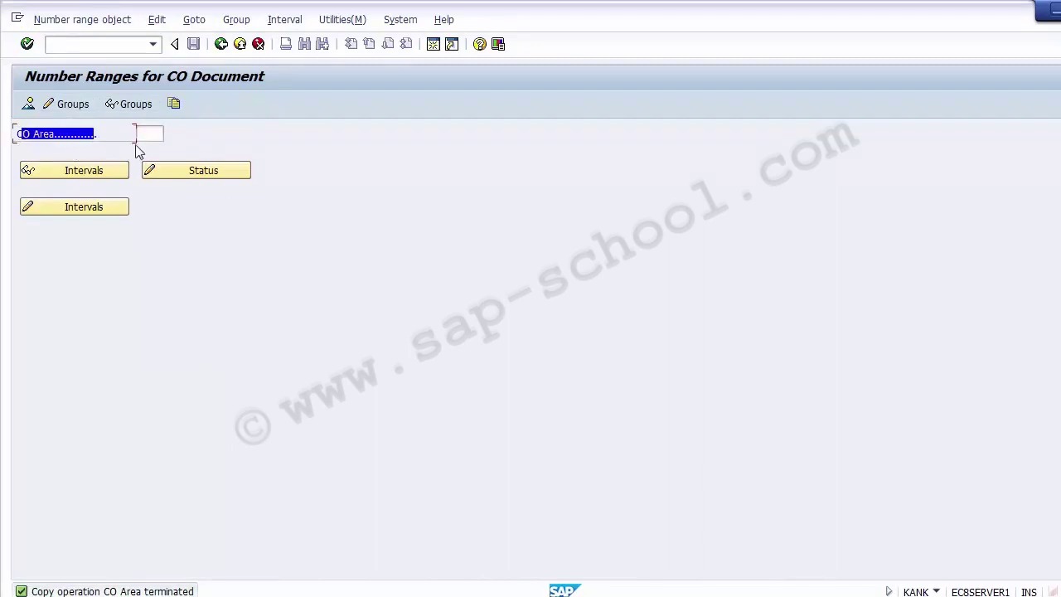
click(147, 133)
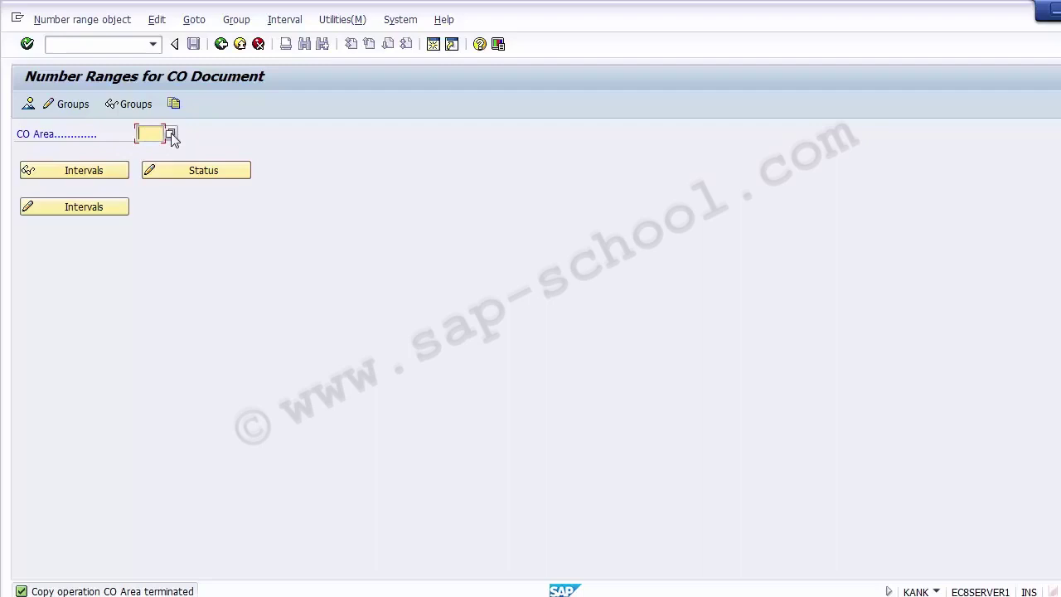
click(171, 134)
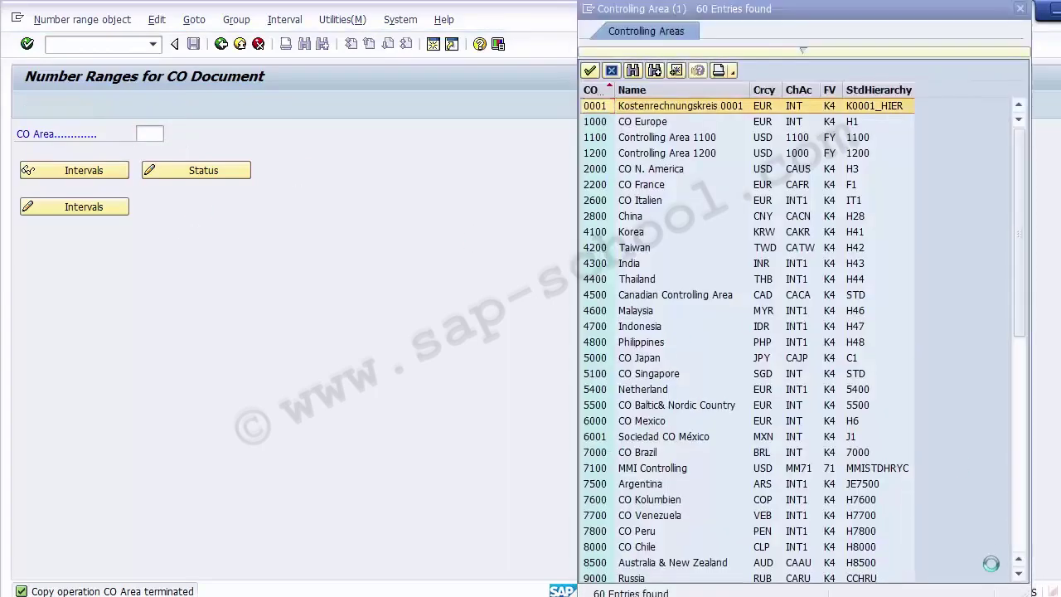
click(1021, 553)
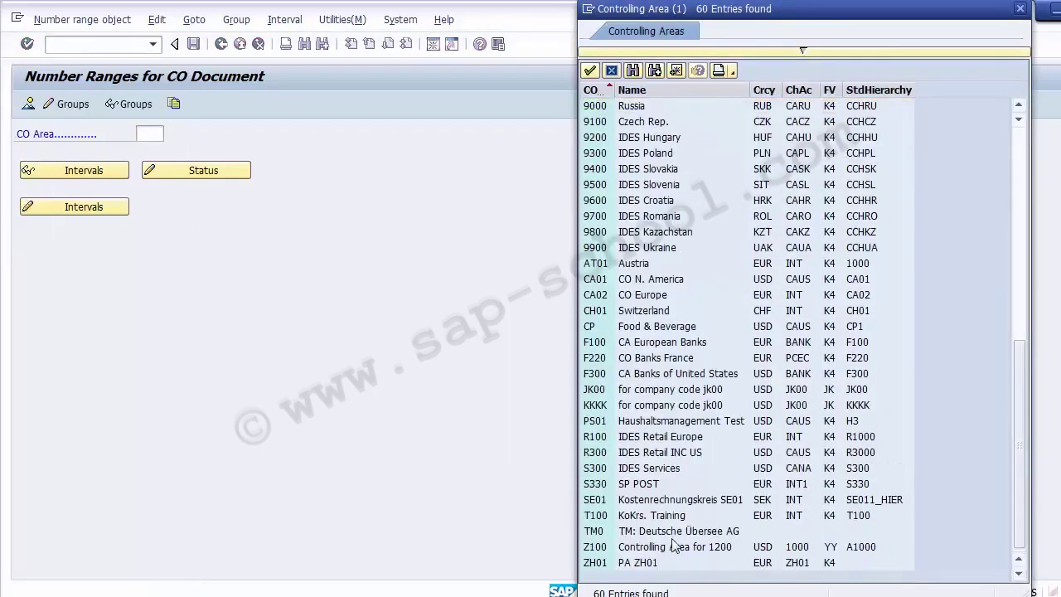
click(637, 550)
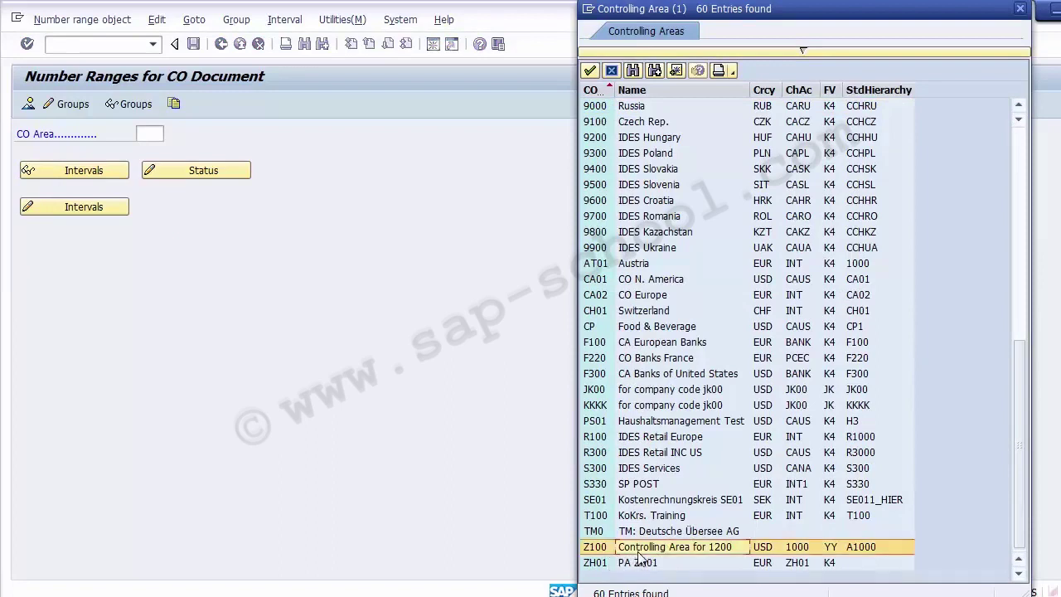
click(595, 552)
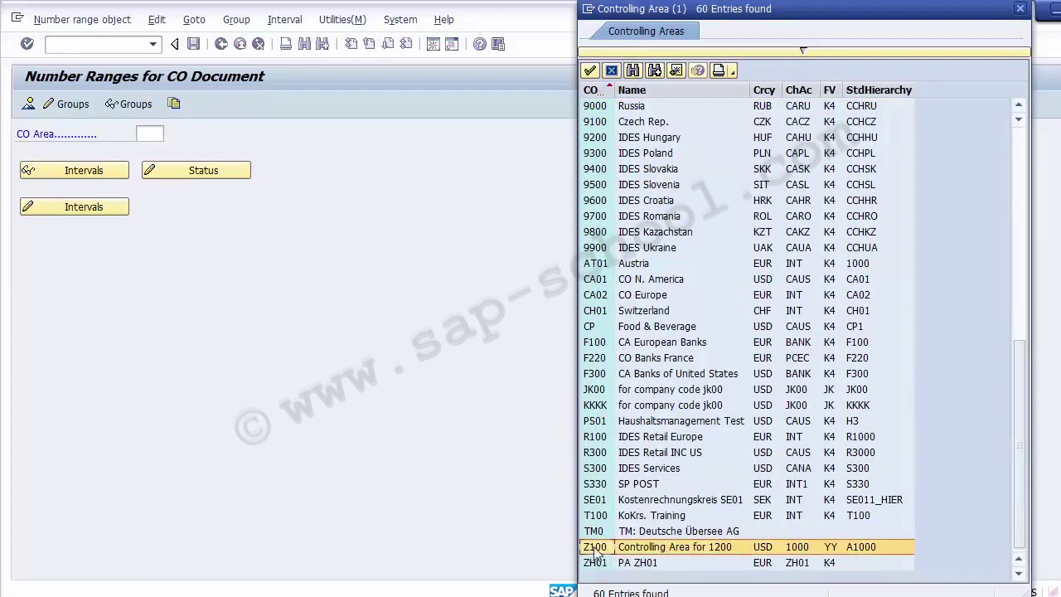
double_click(594, 551)
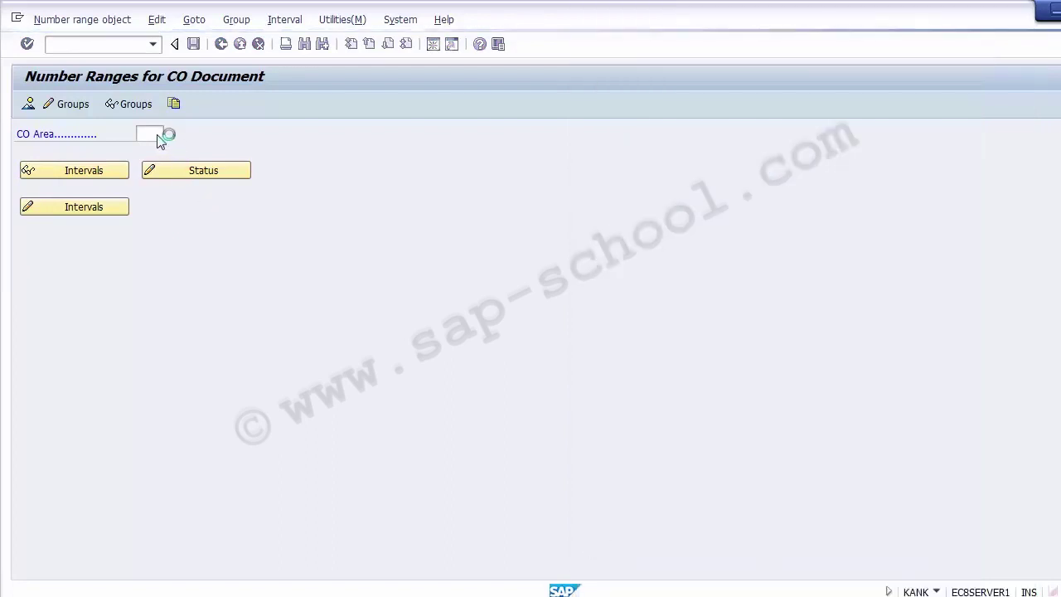
click(70, 173)
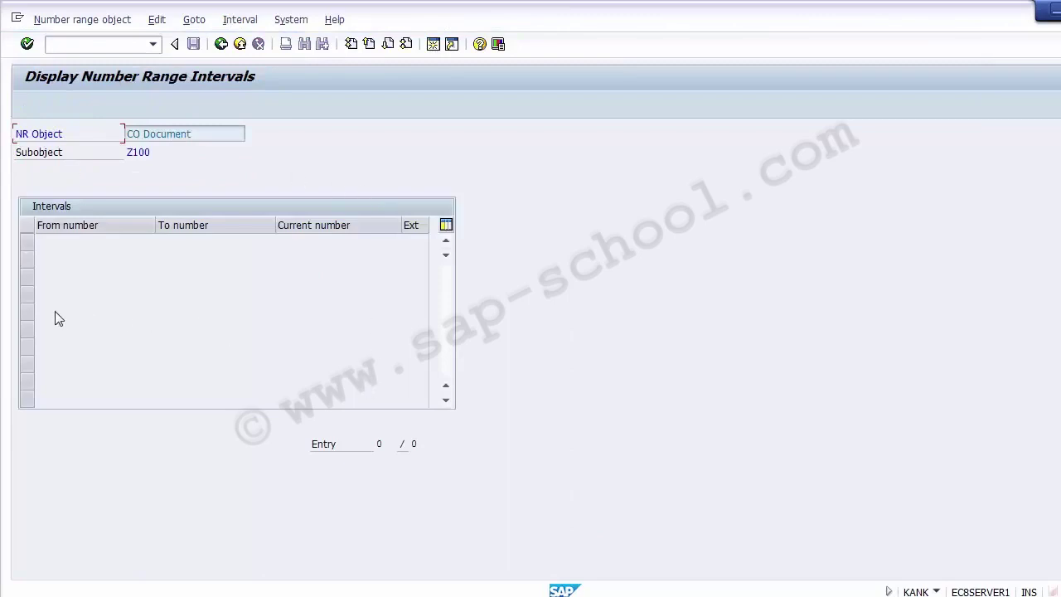
click(220, 48)
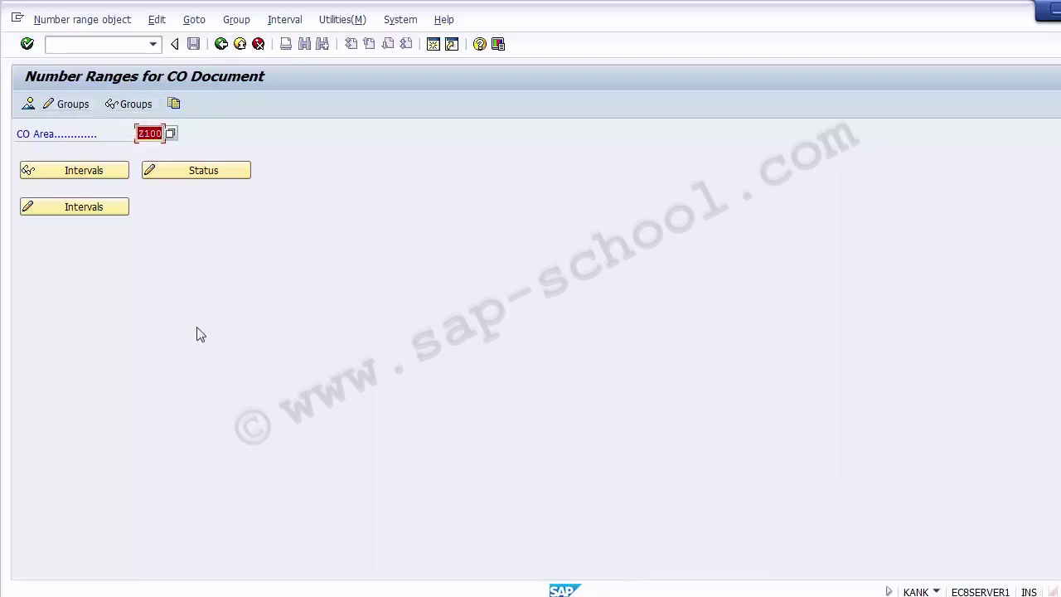
Start a new number range group for controlling area Z100 with the text Number Range for 1200
click(73, 109)
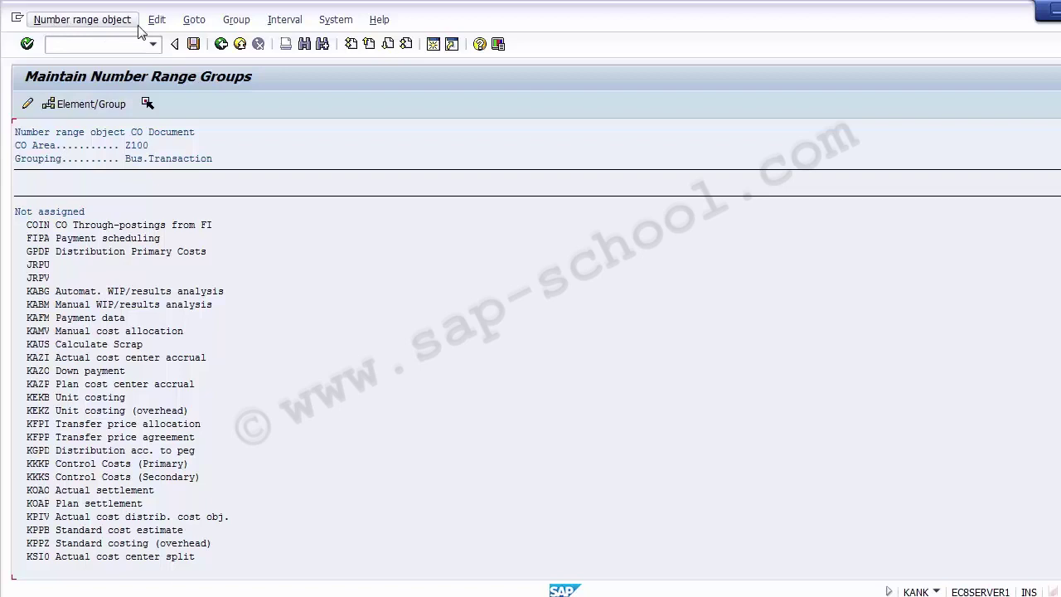
click(237, 20)
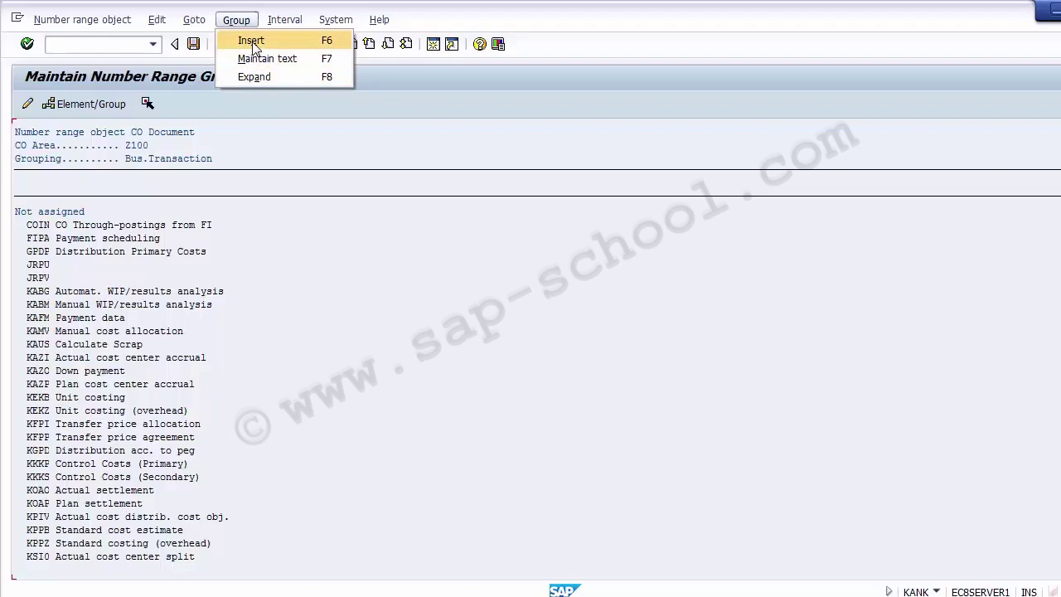
click(252, 43)
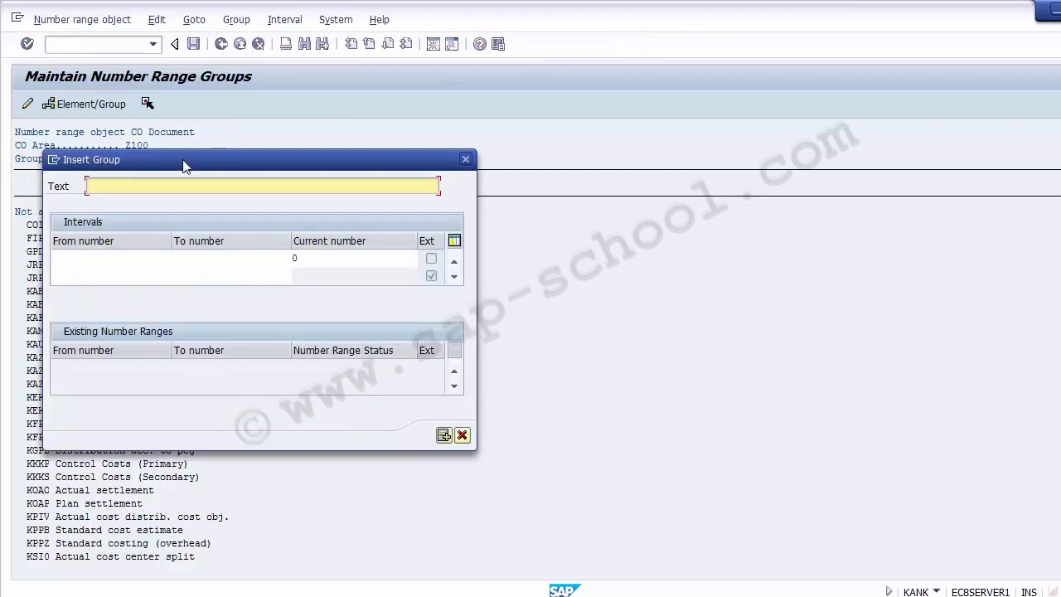
drag(184, 166, 219, 162)
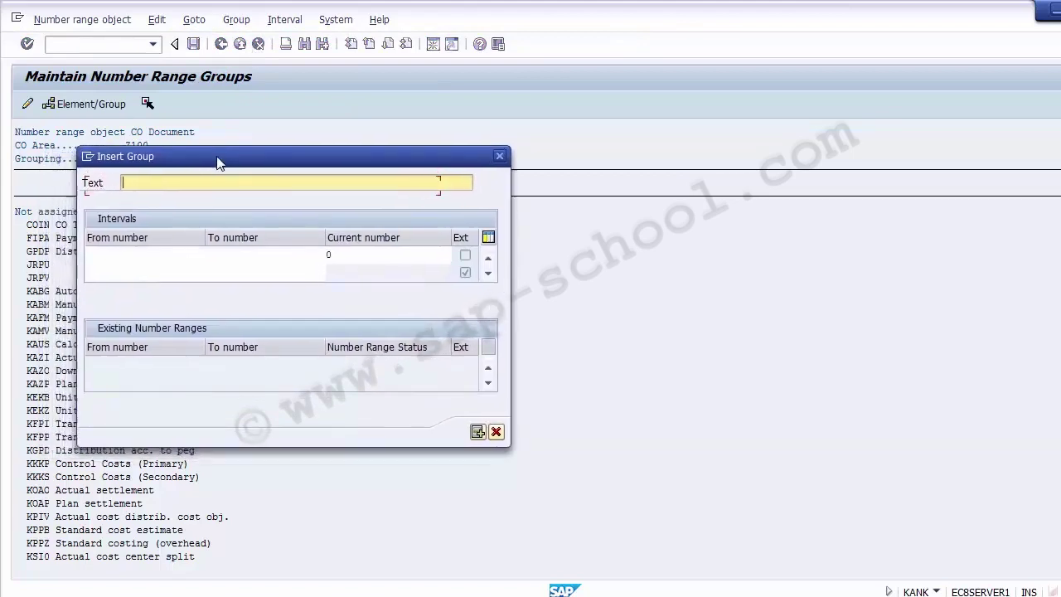
click(182, 180)
text(Number Rgad)
key(BackSpace)
key(BackSpace)
key(BackSpace)
text(ange for 1200)
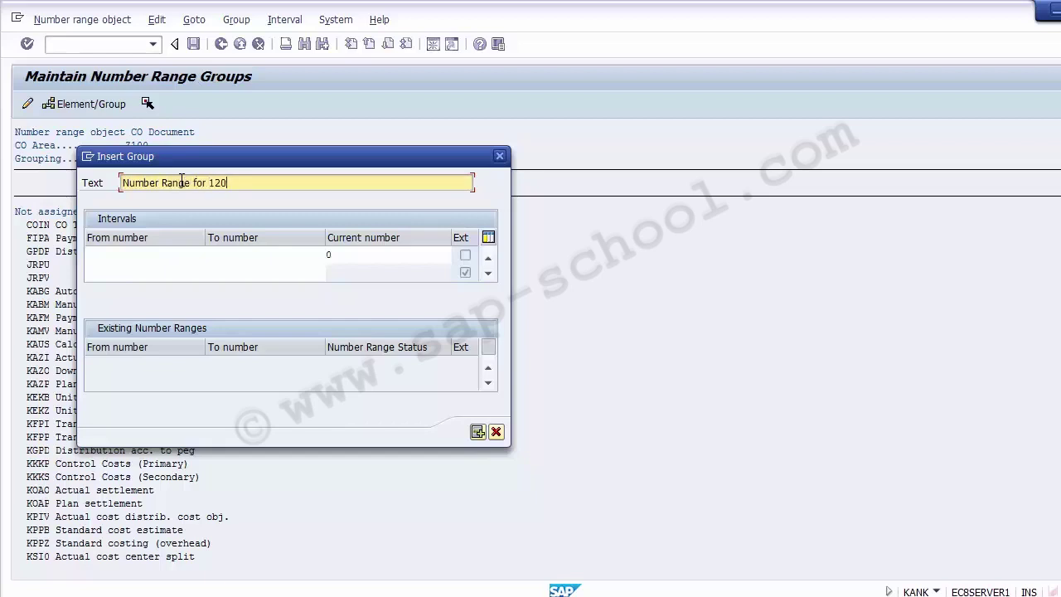
Set the From number of the new group's first interval to 1000000
click(137, 251)
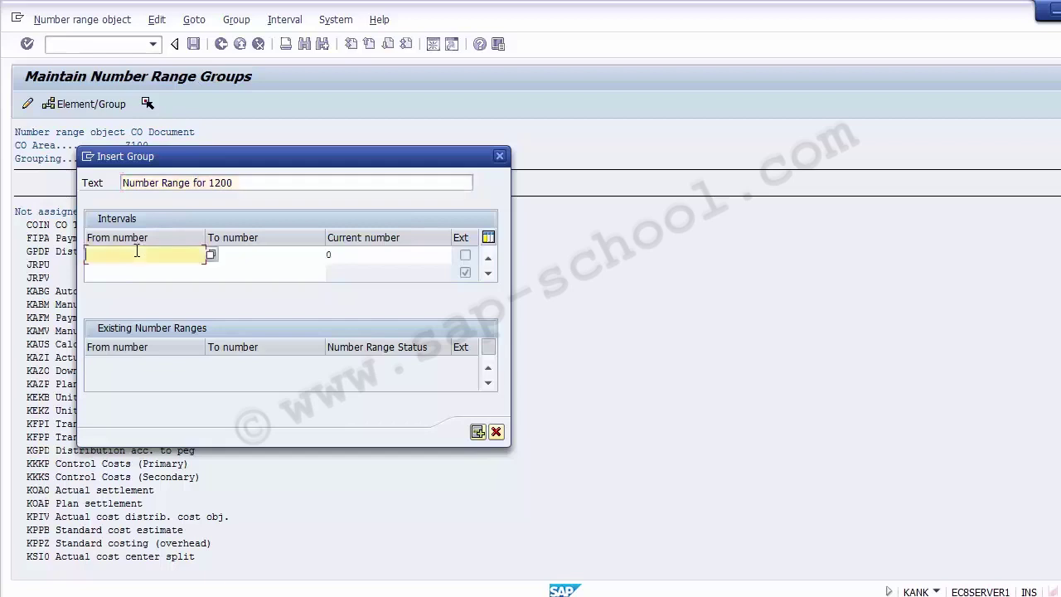
click(226, 252)
click(164, 248)
text(10000)
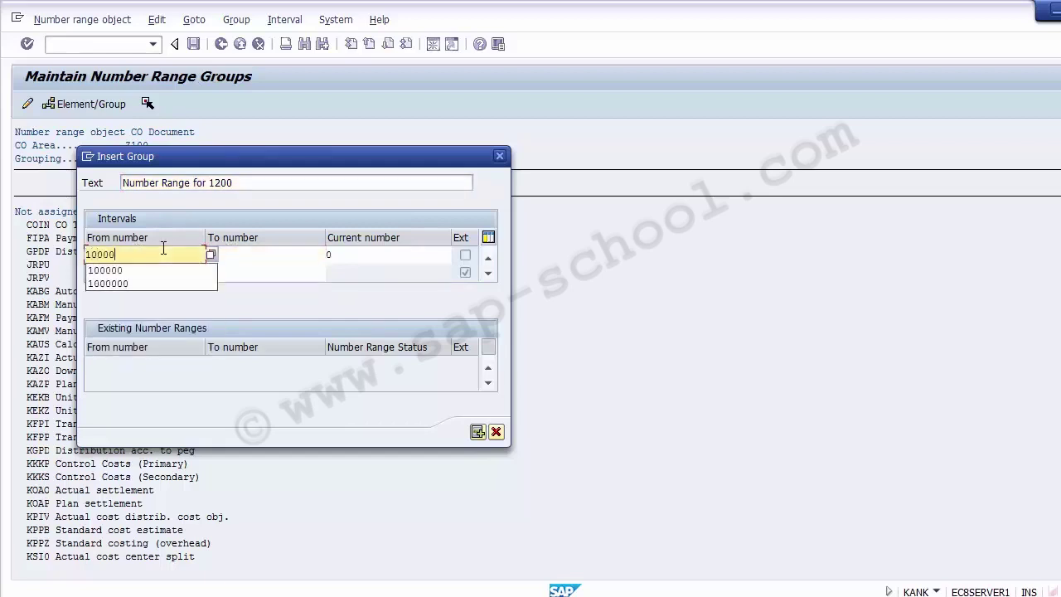
text(00)
key(Tab)
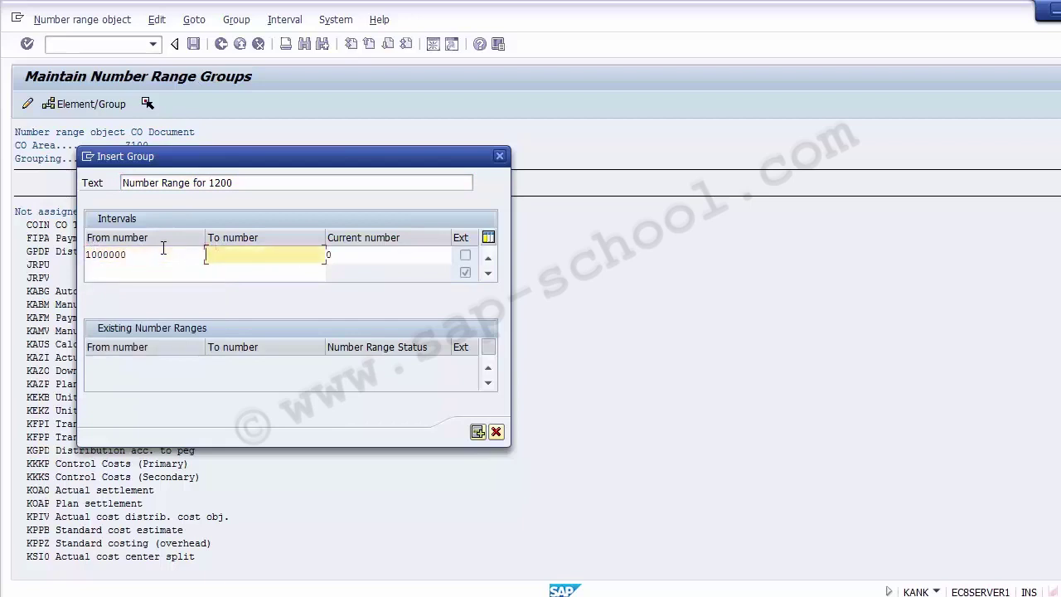
Set the To number of the new group's first interval to 1009999
text(10)
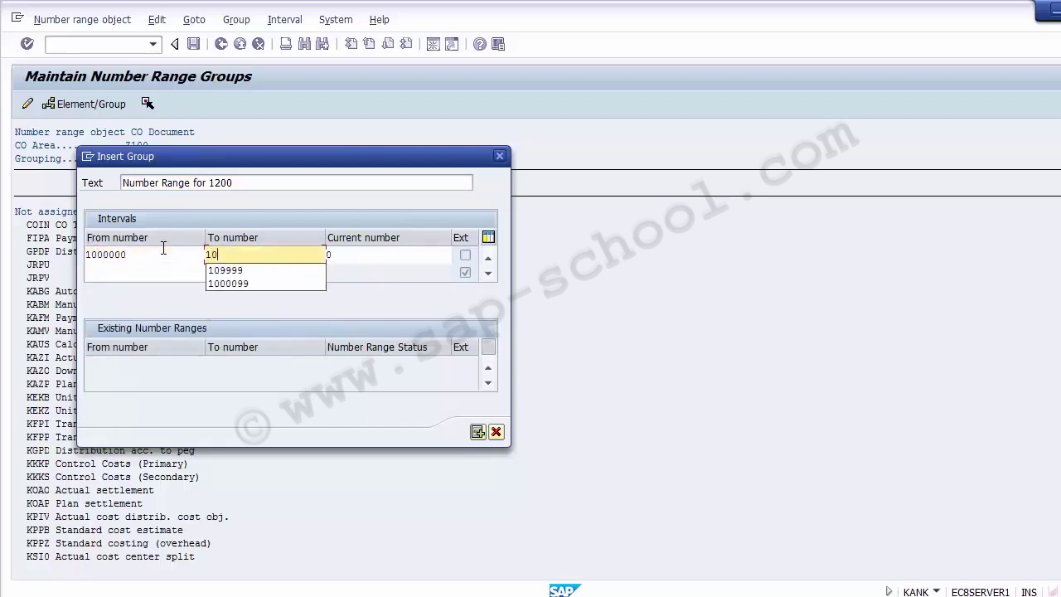
text(9)
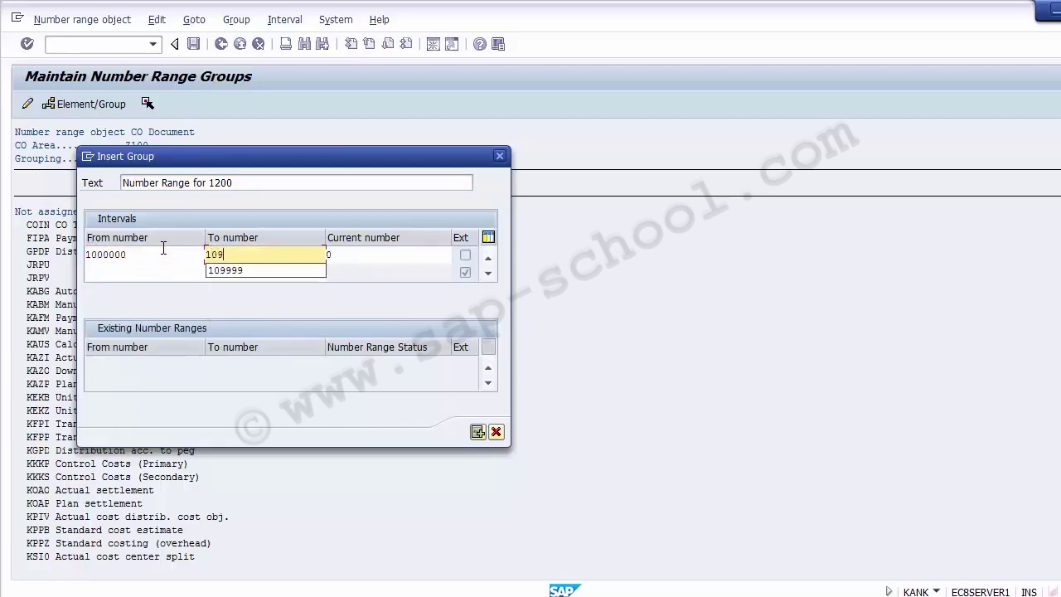
key(BackSpace)
key(Down)
key(Down)
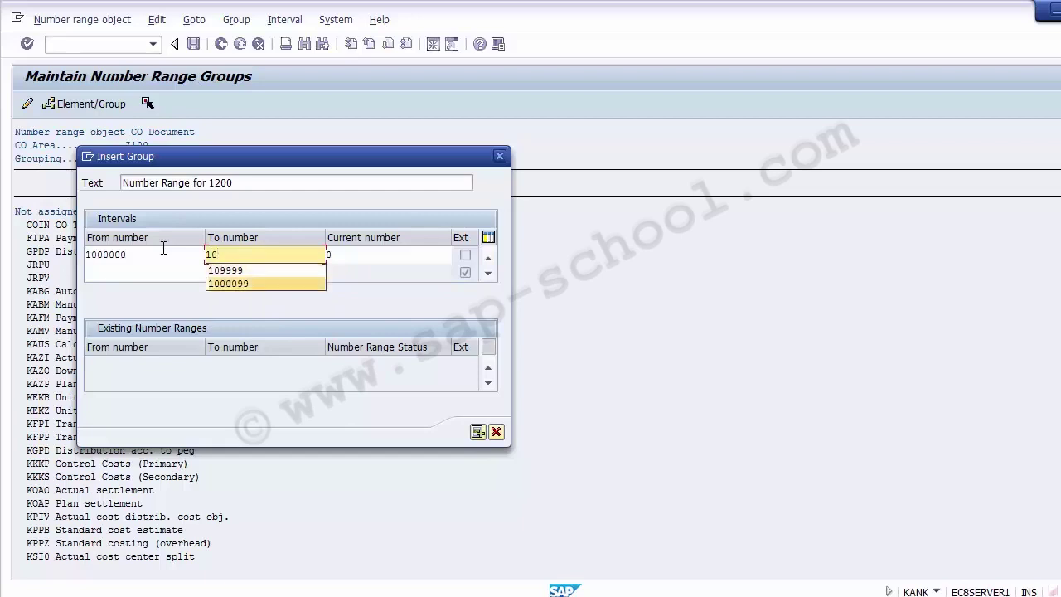
key(Return)
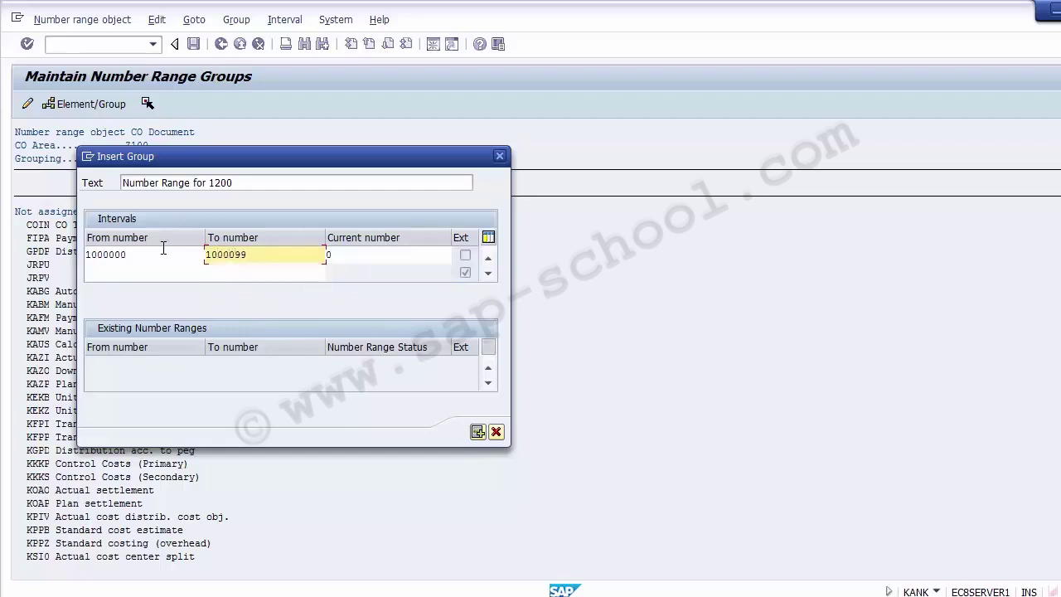
text(99)
key(Delete)
key(BackSpace)
click(130, 255)
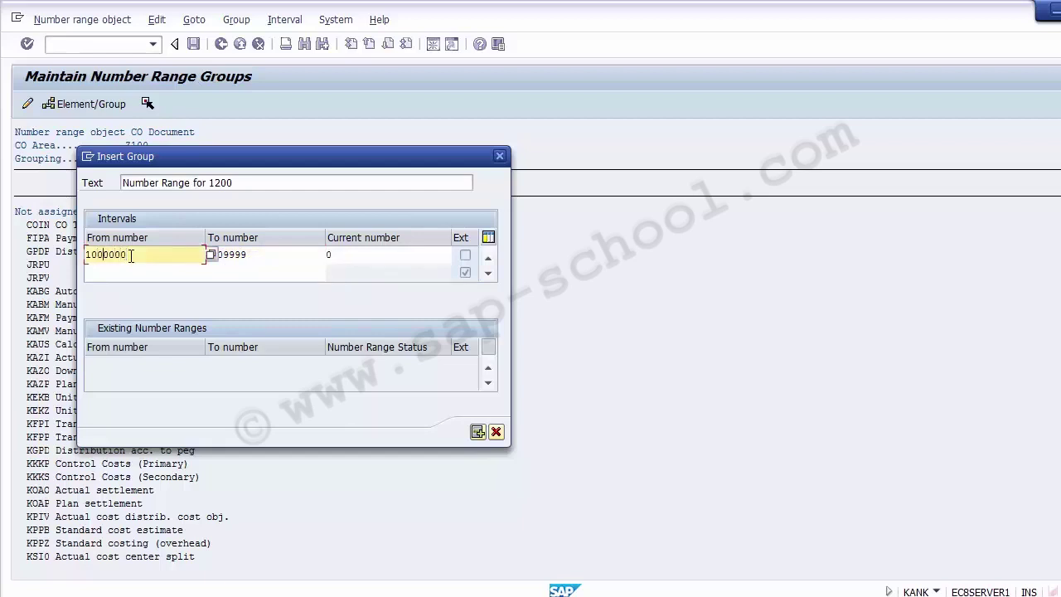
click(267, 255)
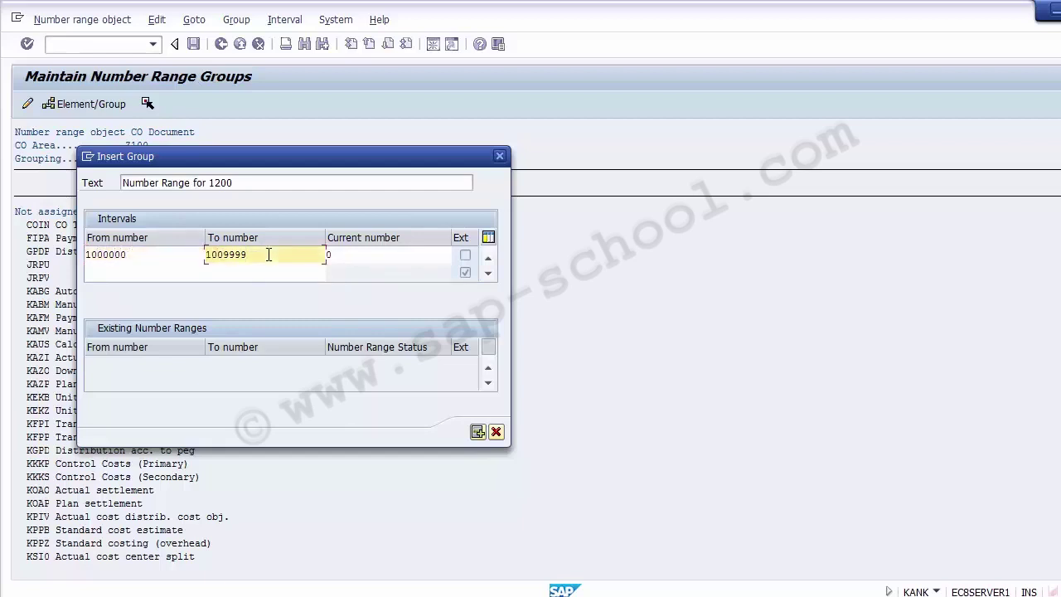
click(256, 183)
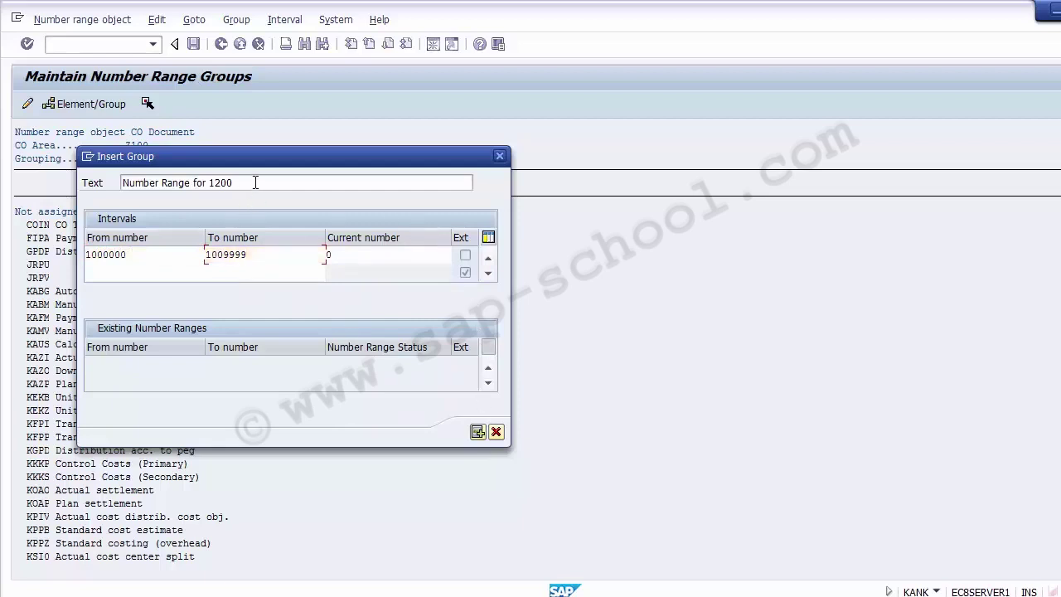
Add a second interval from 1100000 to 1109999 and insert the Number Range for 1200 group
click(263, 254)
double_click(236, 255)
drag(160, 254, 102, 254)
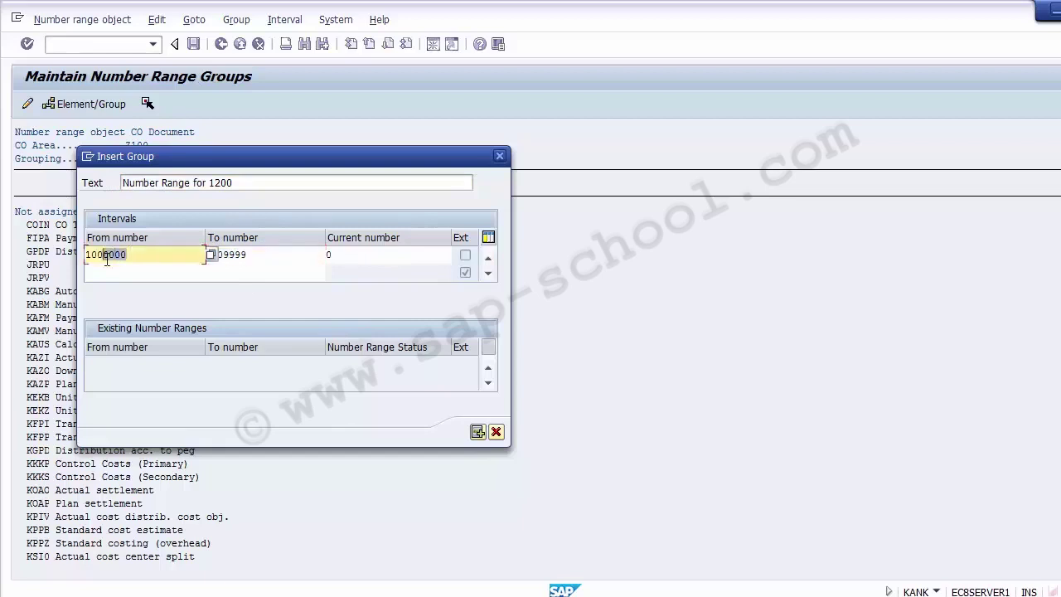
click(478, 432)
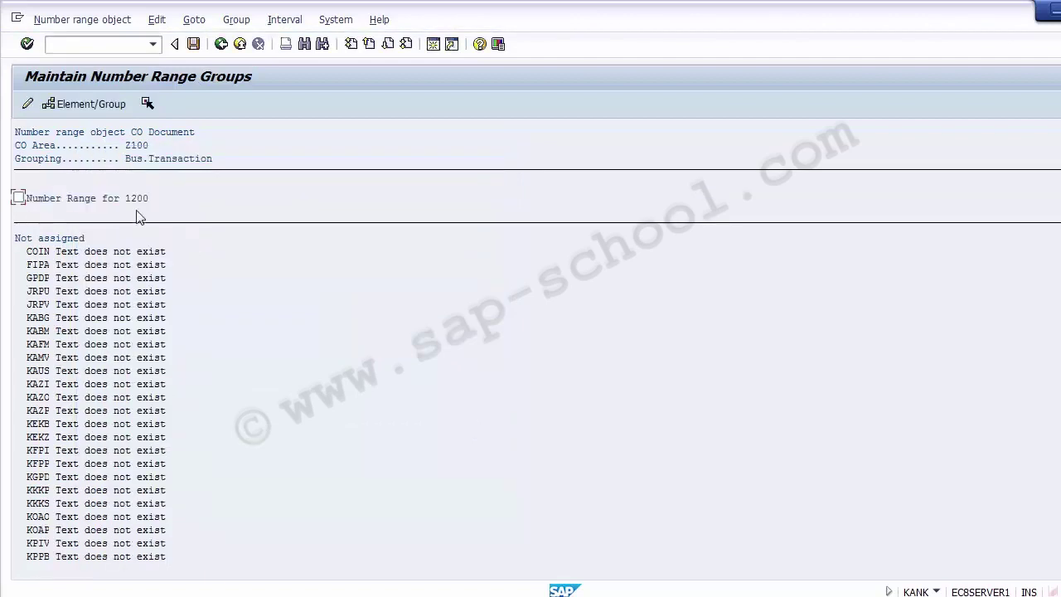
click(18, 198)
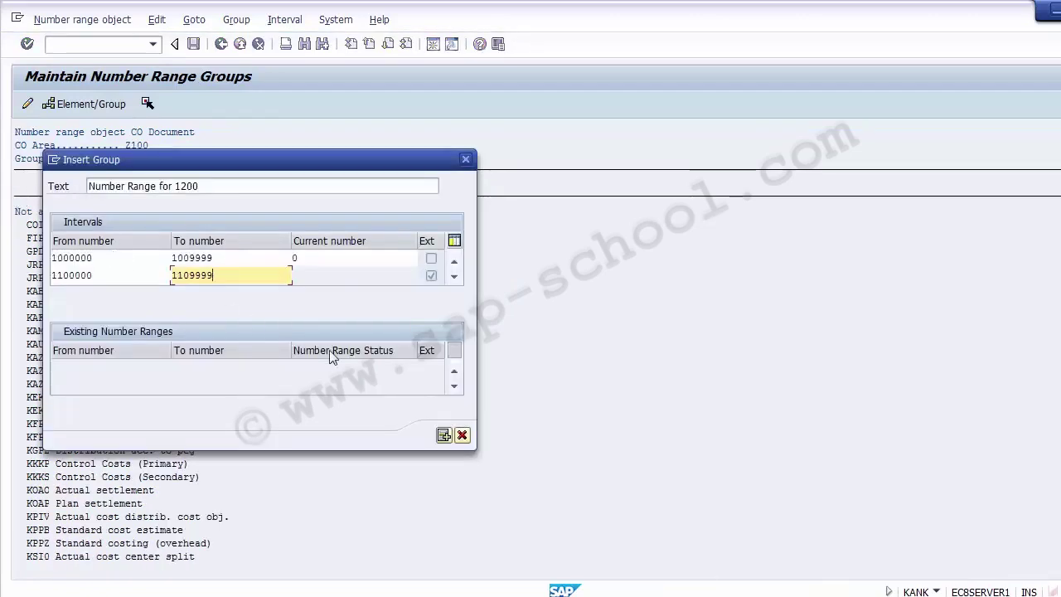
click(443, 436)
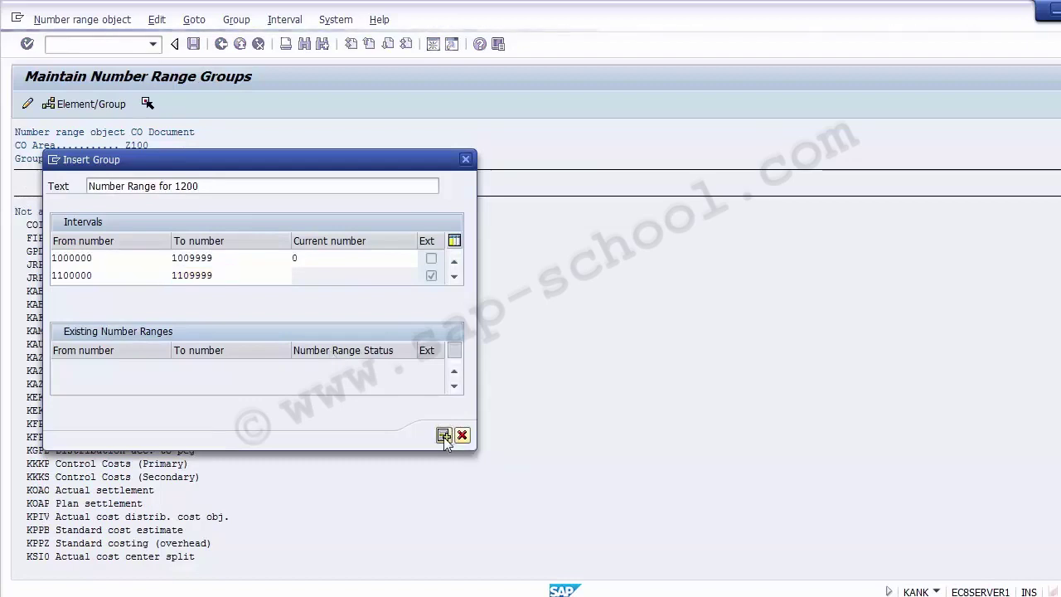
click(444, 436)
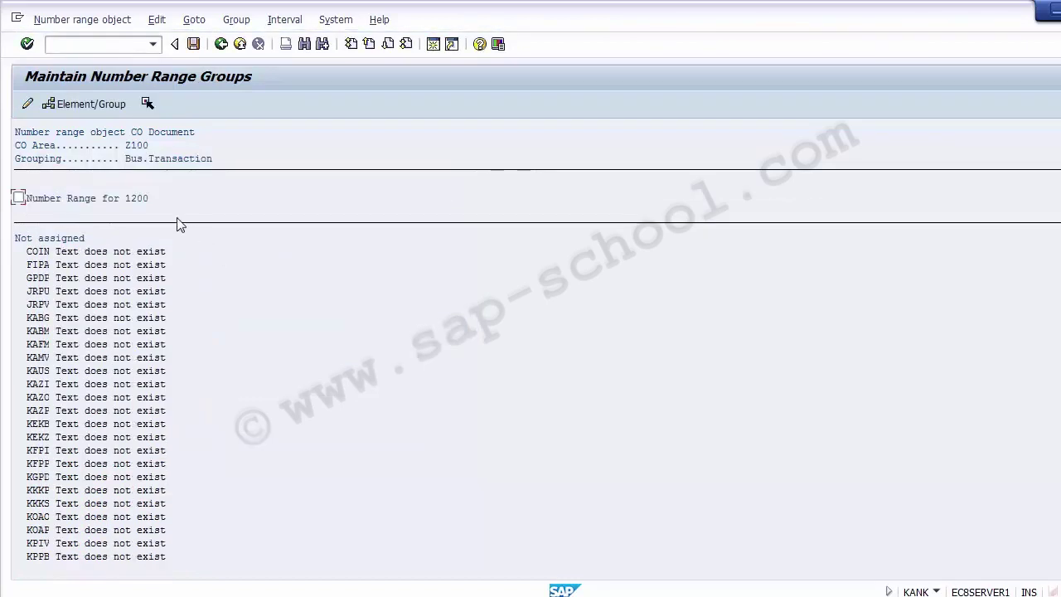
Assign the unassigned element COIN to the Number Range for 1200 group
click(47, 200)
click(19, 199)
click(48, 255)
click(71, 257)
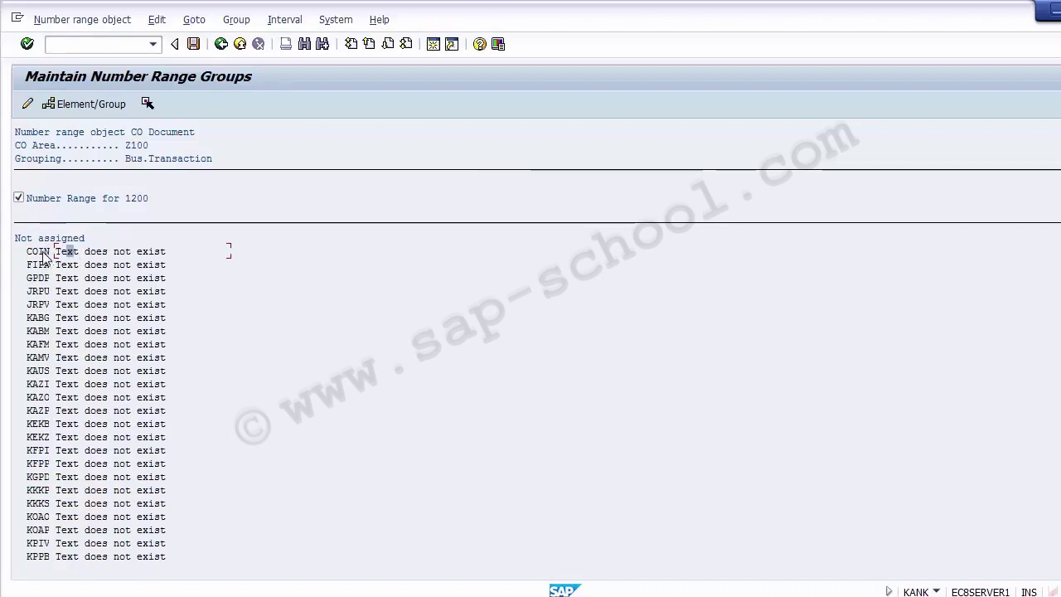
click(40, 253)
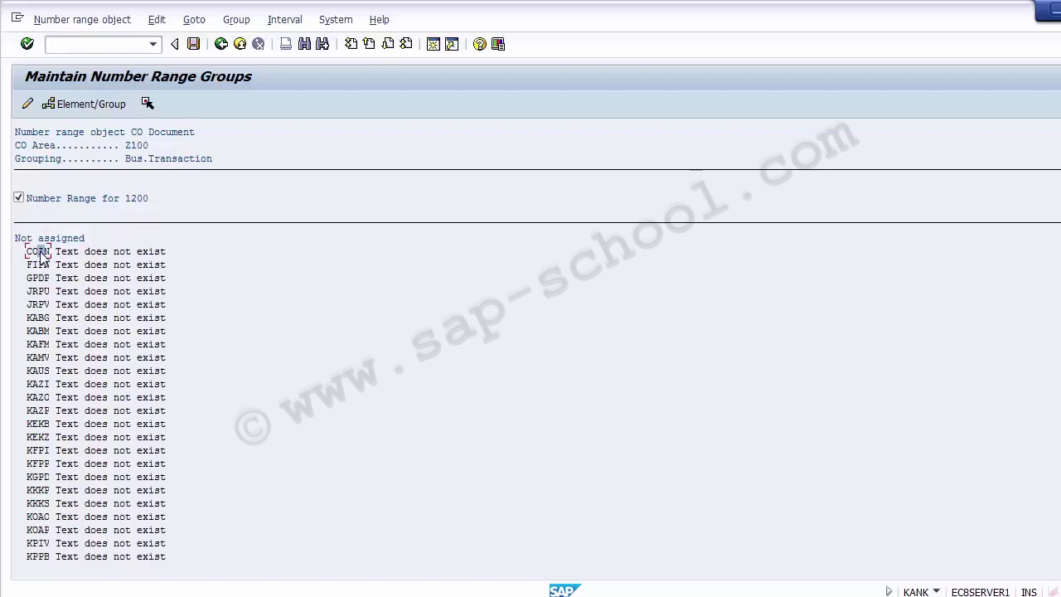
click(87, 253)
click(40, 253)
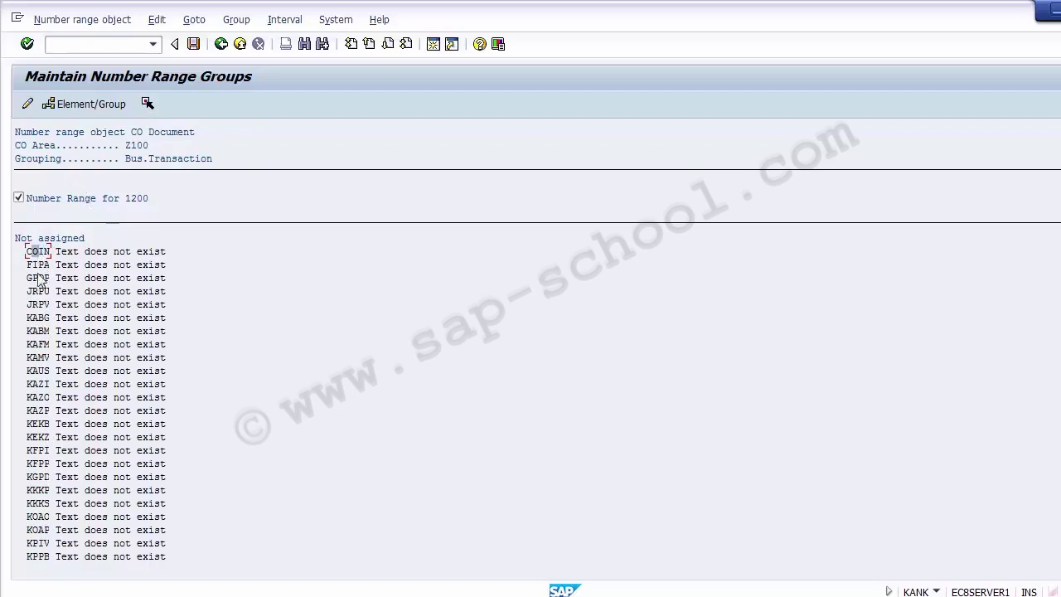
click(148, 104)
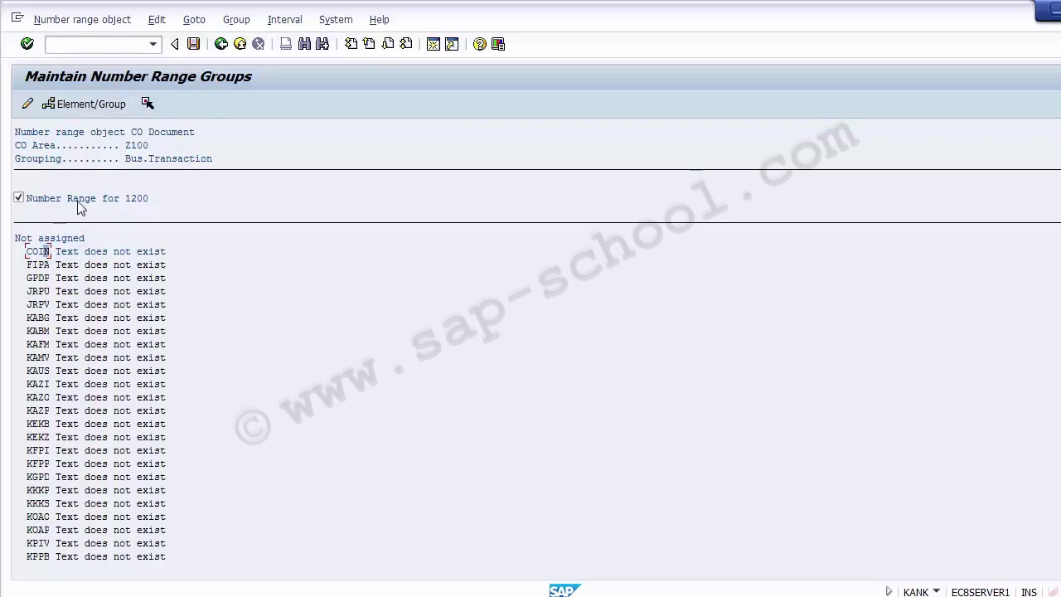
click(72, 104)
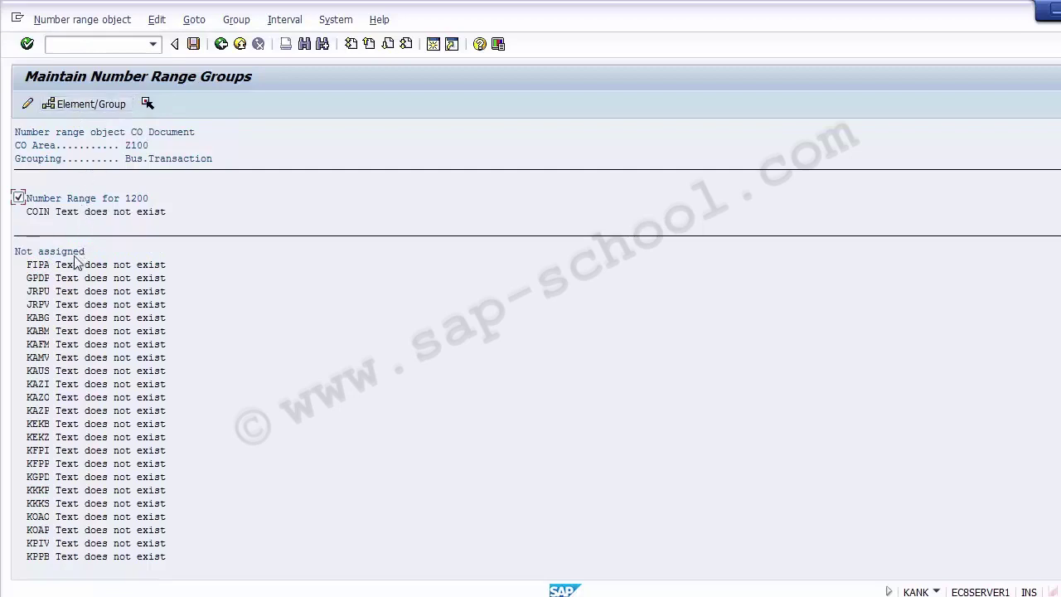
Save the number range group with its COIN assignment and acknowledge the interval transport notice
click(40, 266)
click(45, 214)
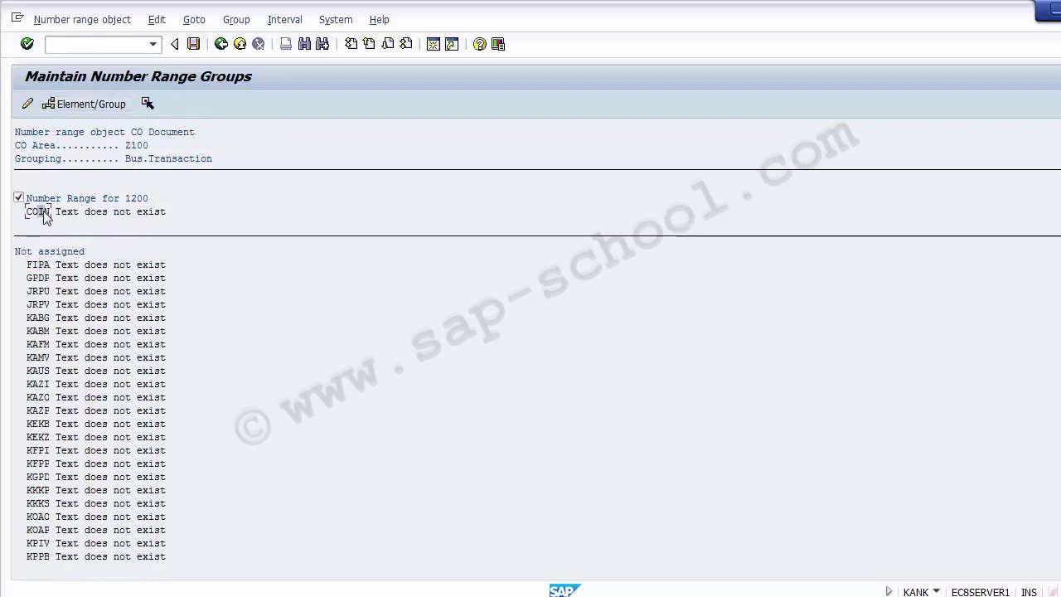
click(157, 200)
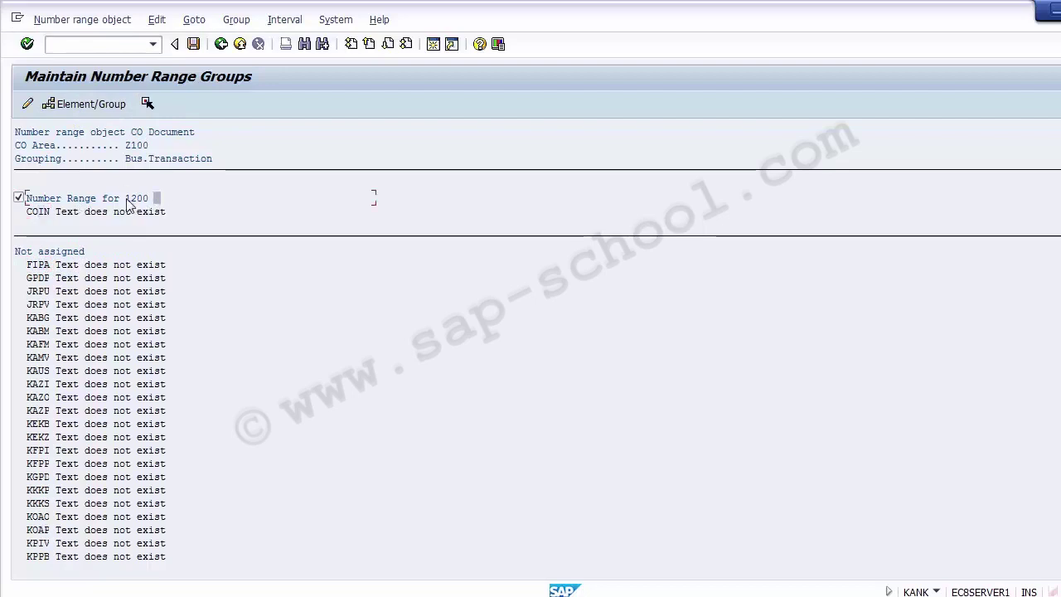
click(42, 213)
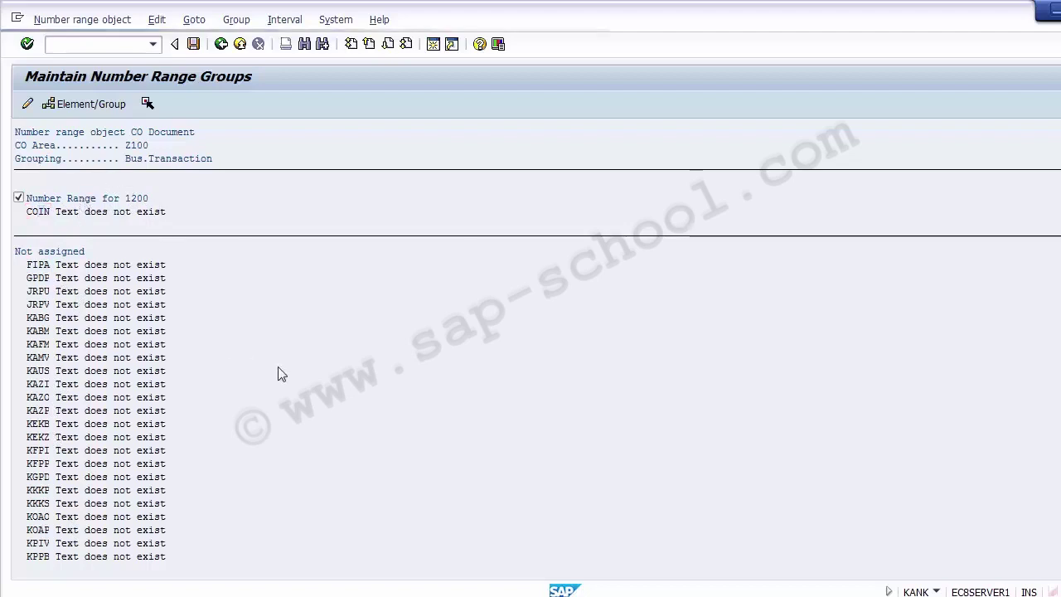
scroll(280, 374, down, 5)
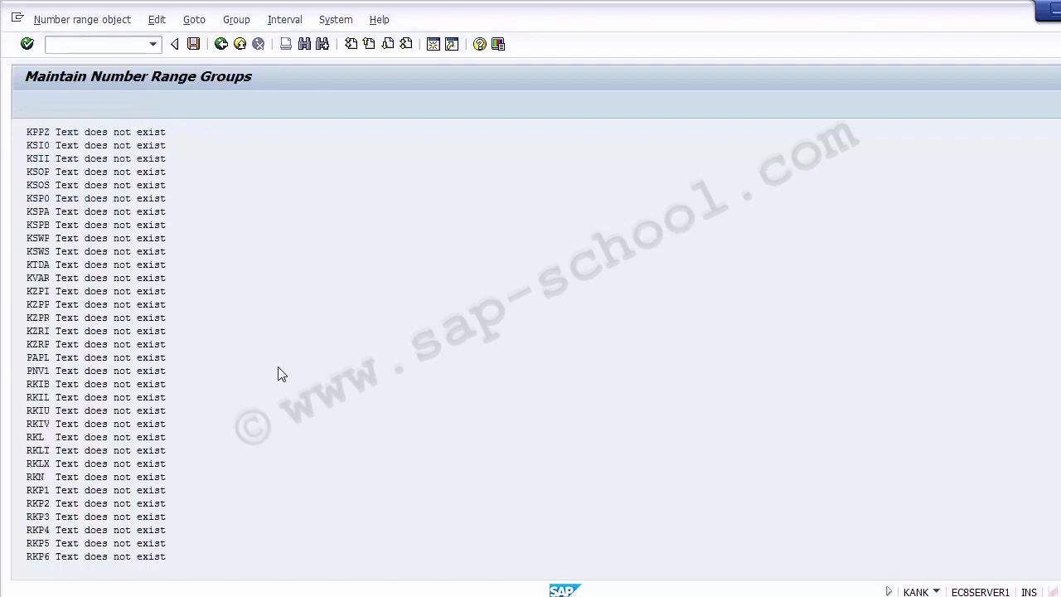
scroll(280, 373, up, 5)
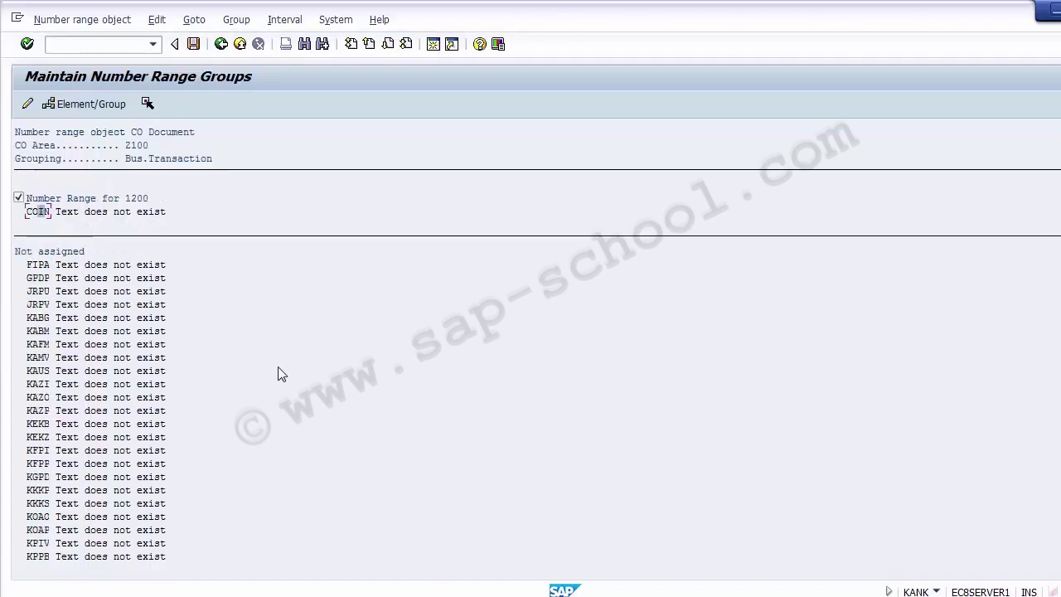
click(193, 44)
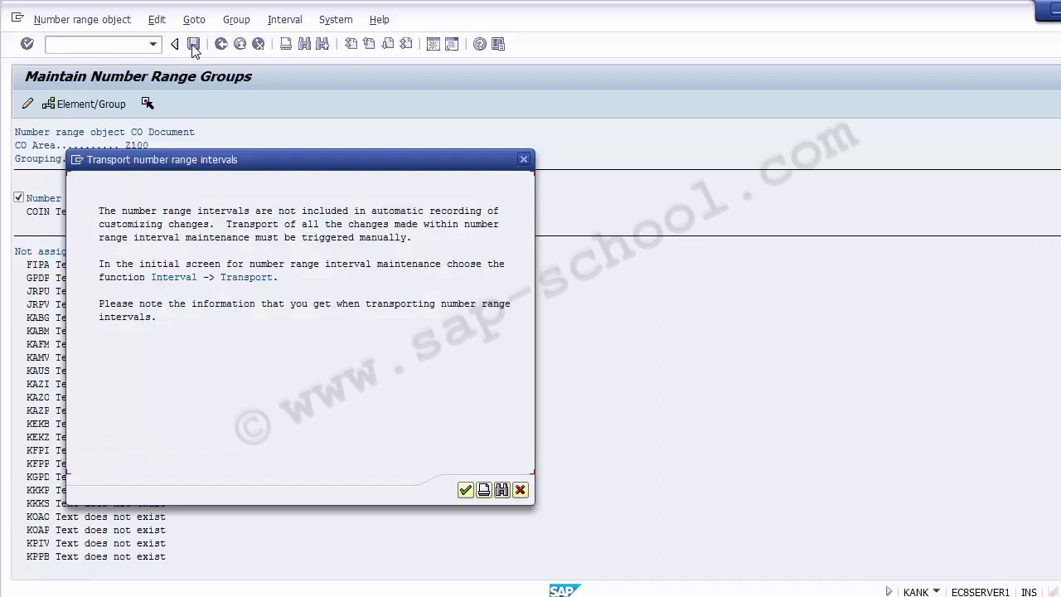
click(465, 490)
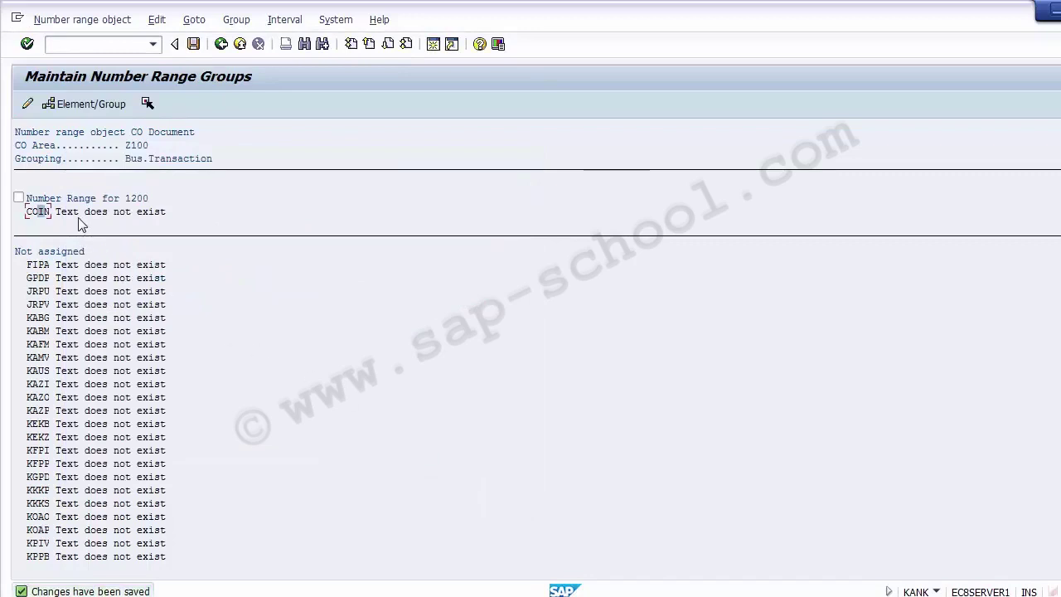
Display the number range groups of controlling area Z100, check the assigned and non-assigned elements, and return to the implementation guide
click(72, 214)
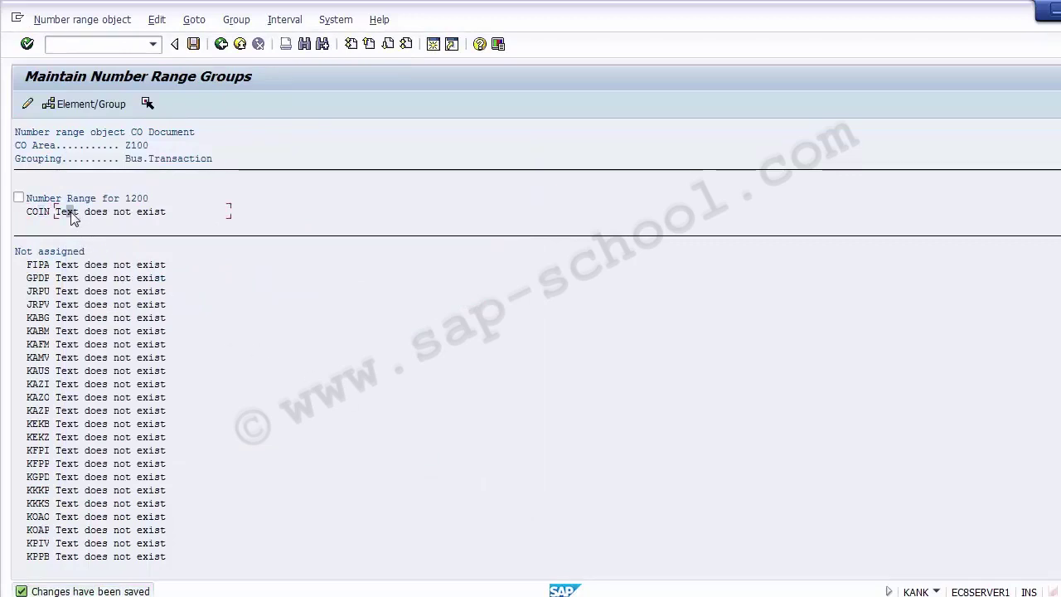
click(218, 51)
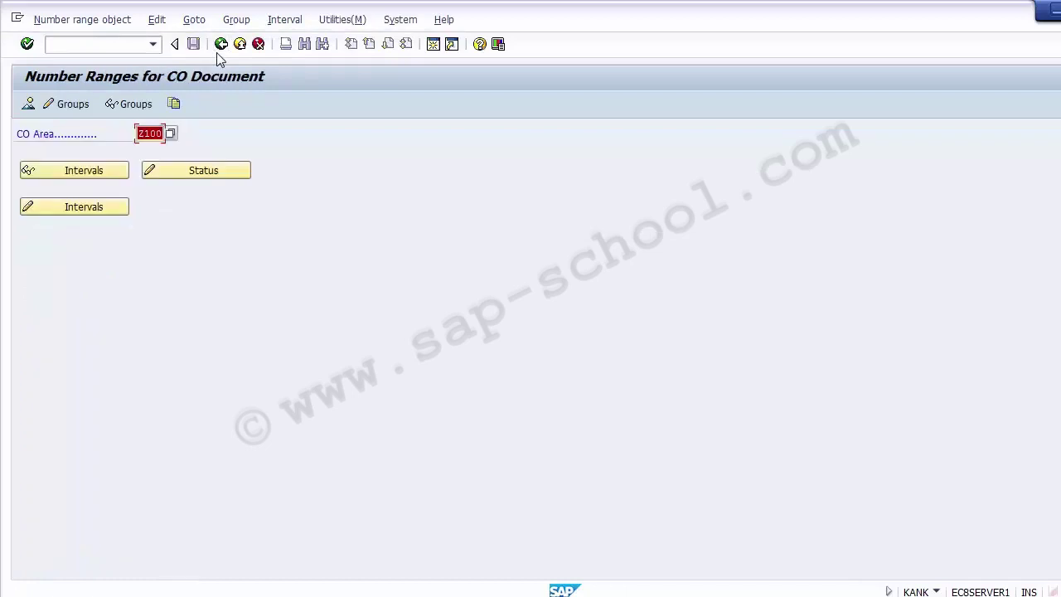
click(123, 107)
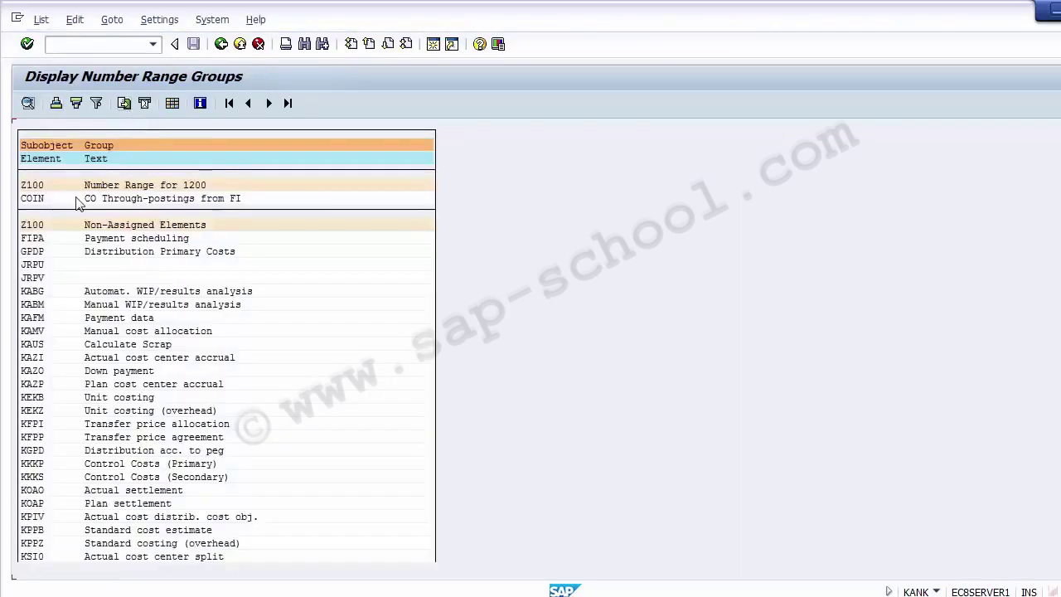
click(189, 186)
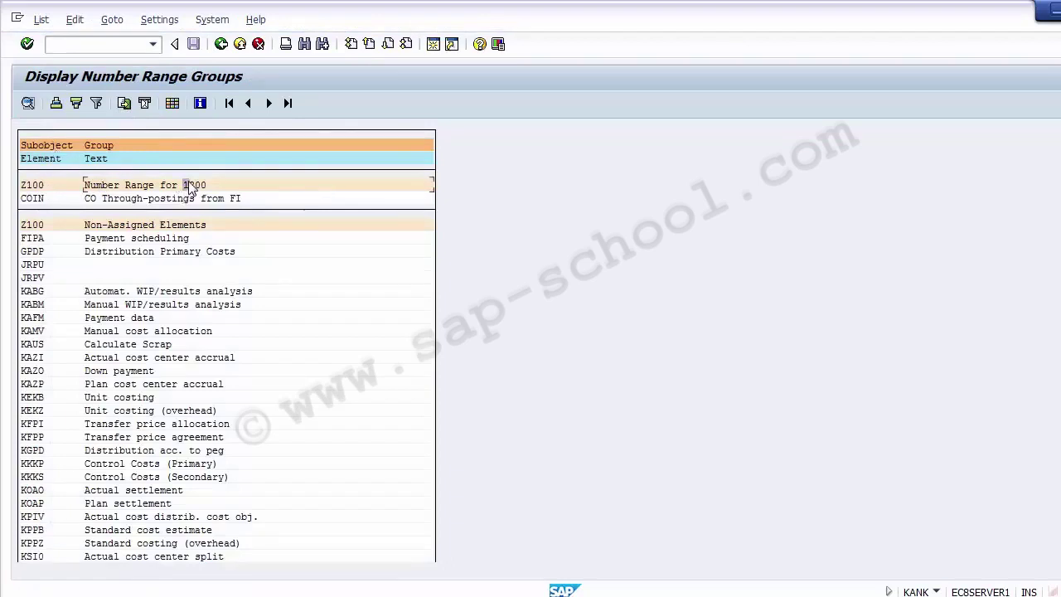
click(58, 200)
click(36, 187)
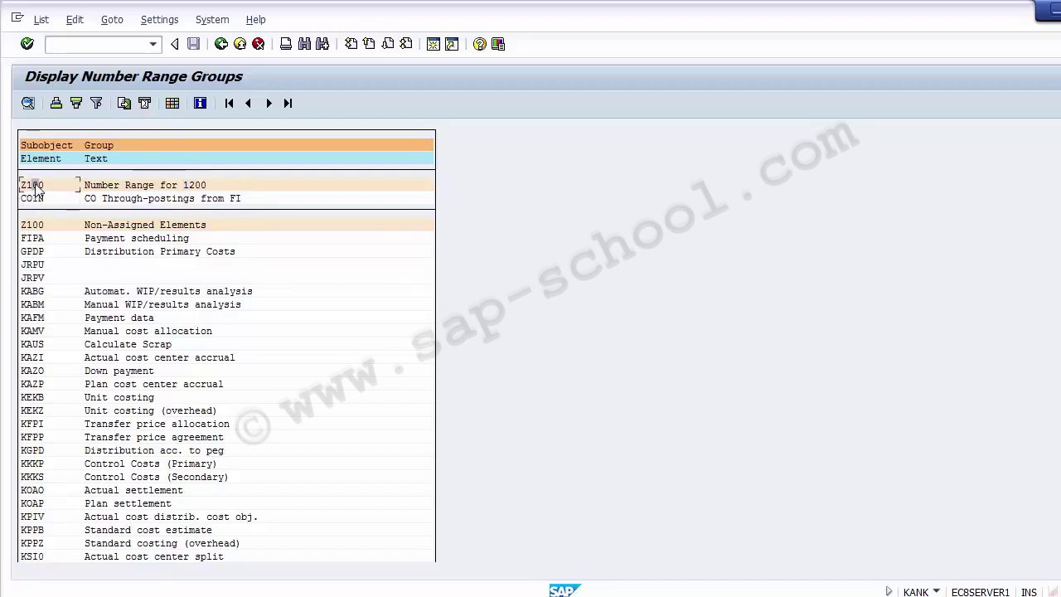
click(86, 226)
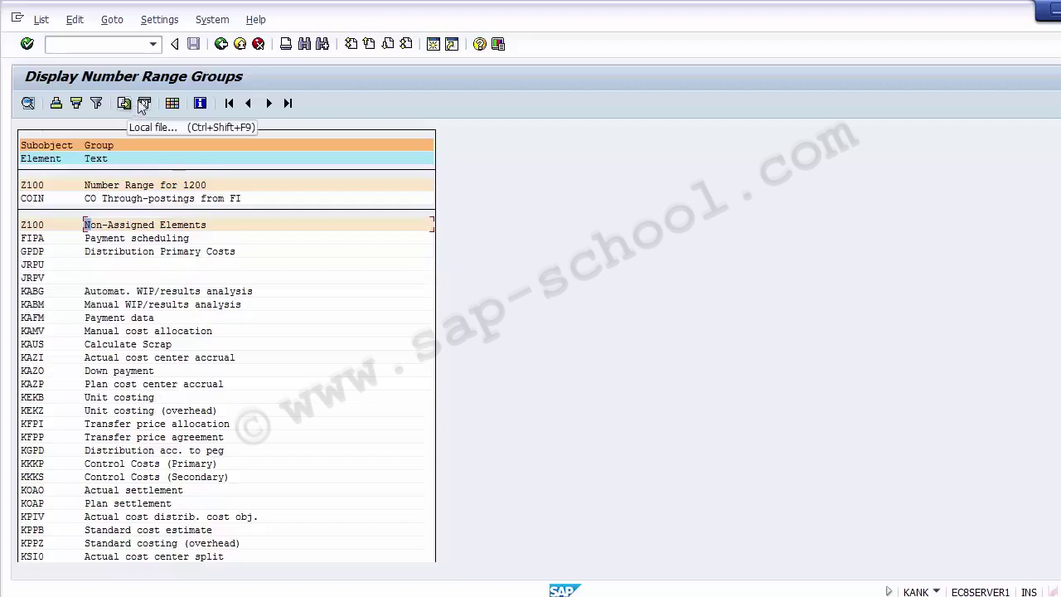
click(221, 44)
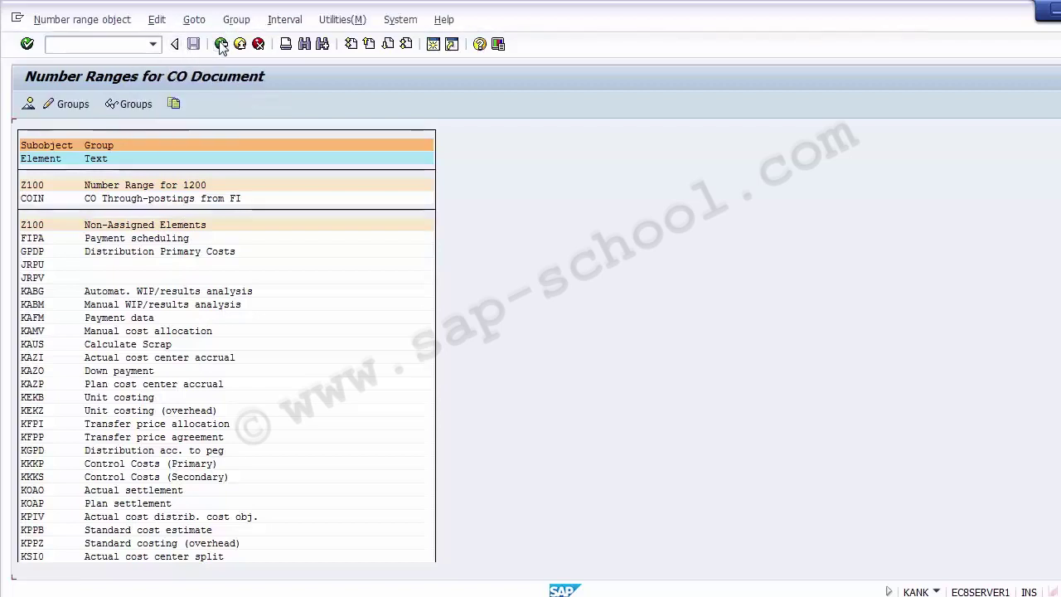
click(220, 44)
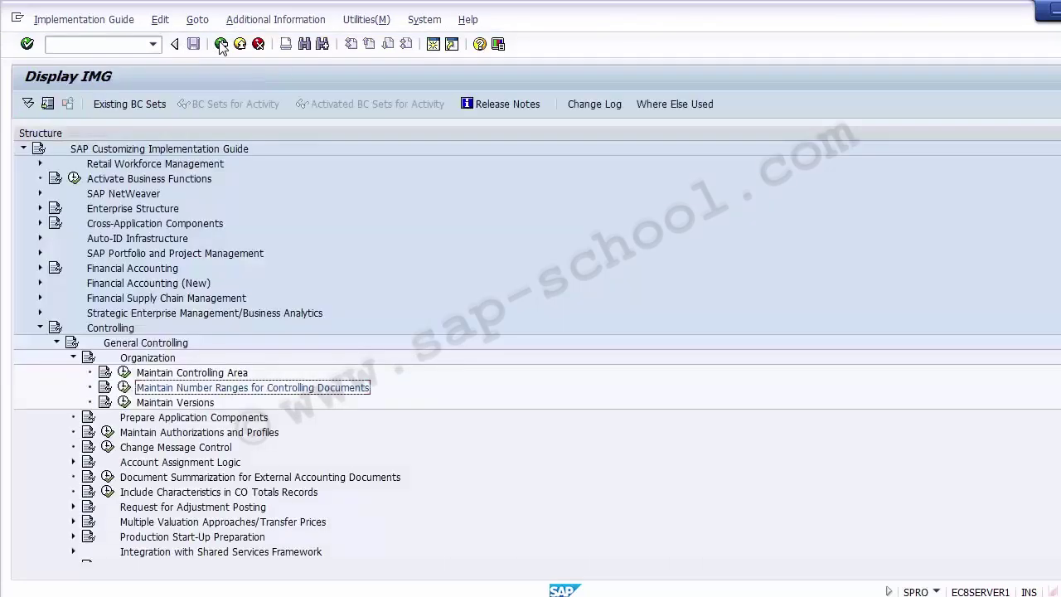
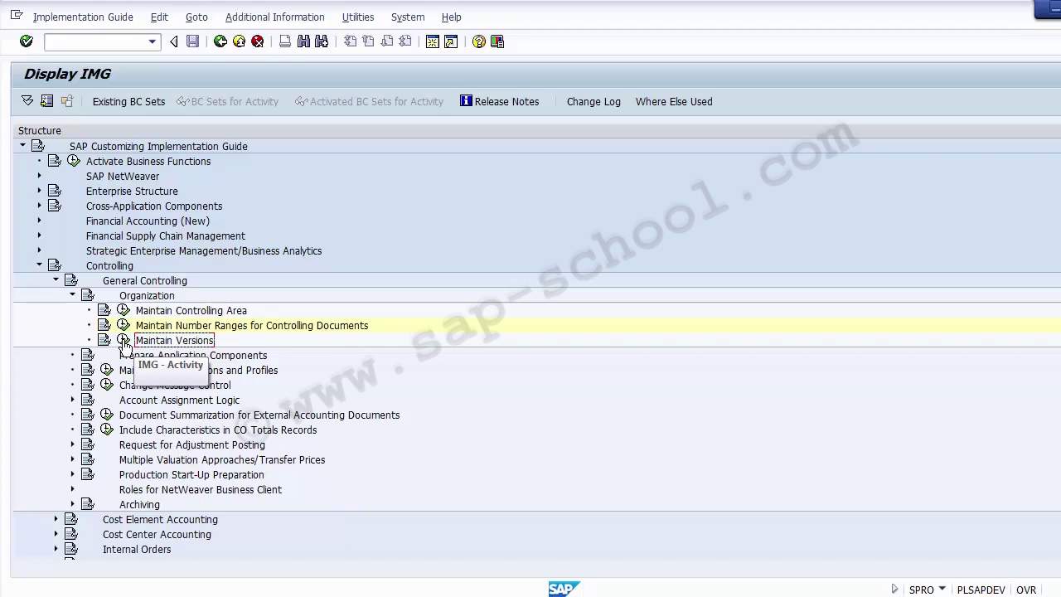
Open the Maintain Versions activity and select version 0, Plan/actual version, in the general version overview
click(124, 340)
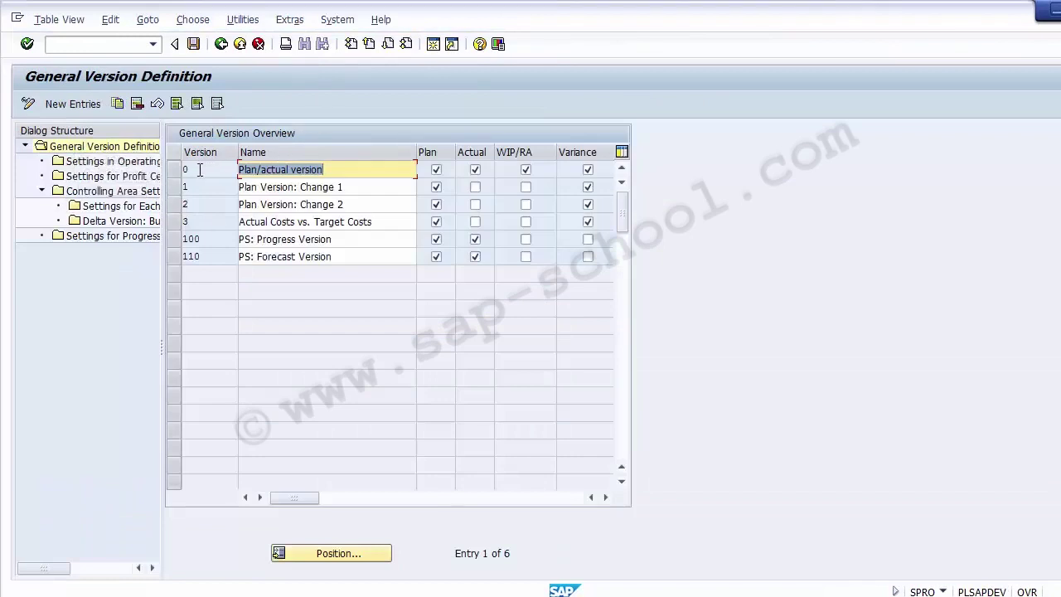
click(174, 169)
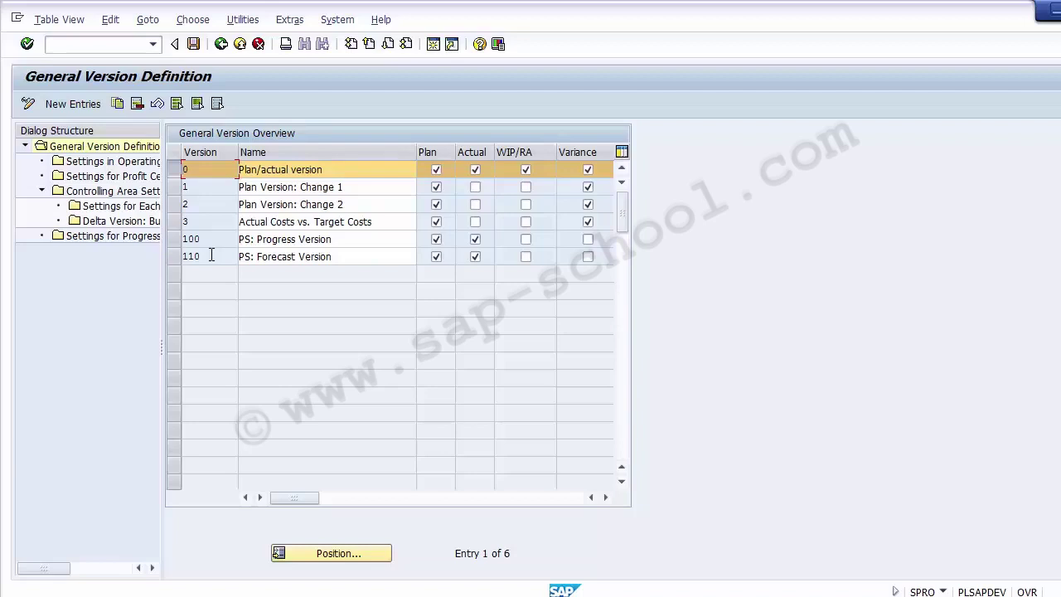
click(172, 171)
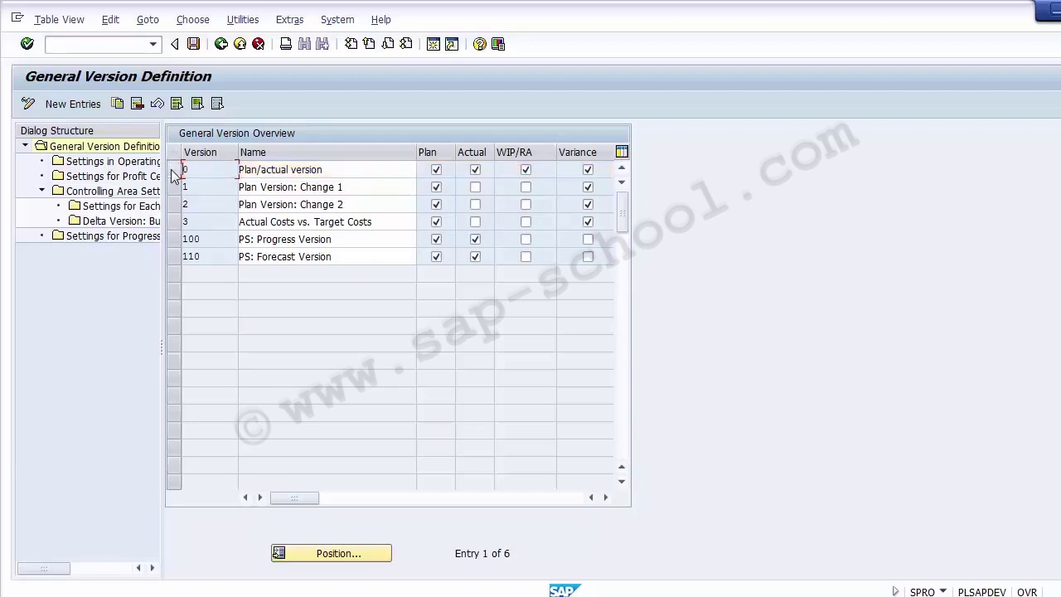
click(173, 171)
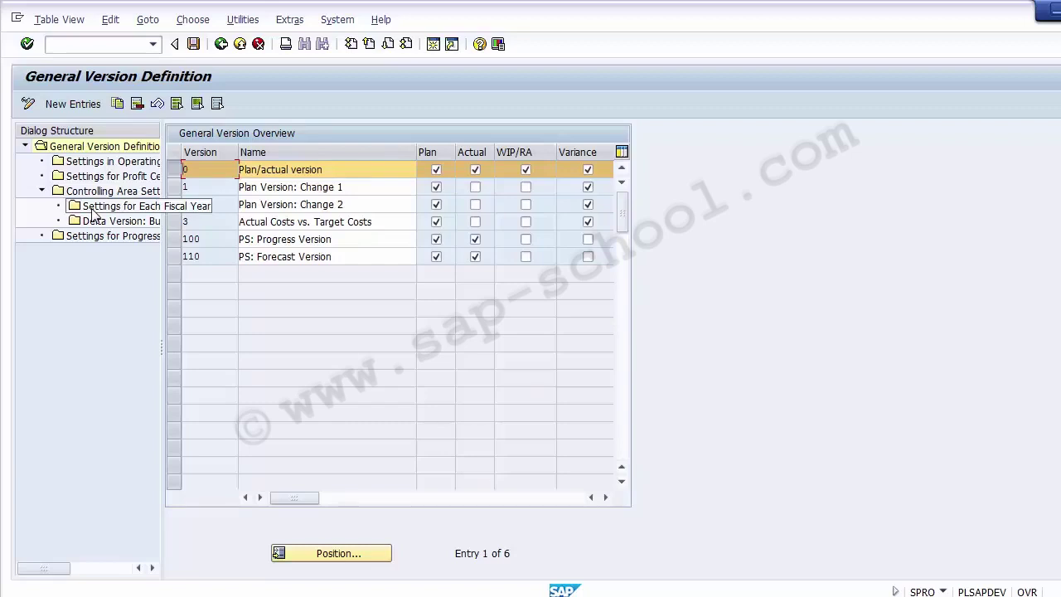
Open the Settings for Each Fiscal Year of version 0 with Z100 as the controlling area
key(F3)
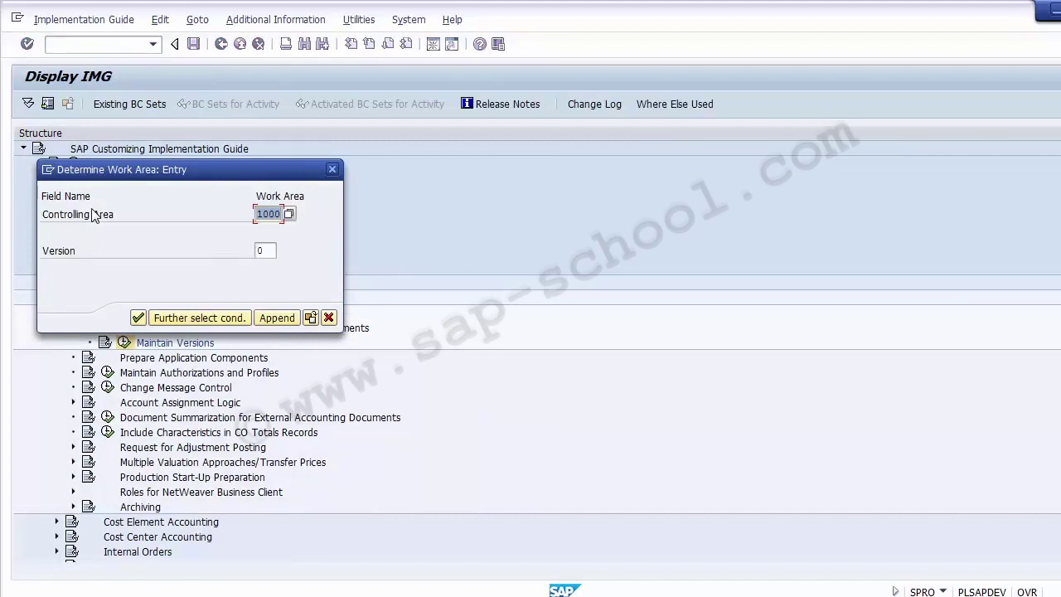
text(z1)
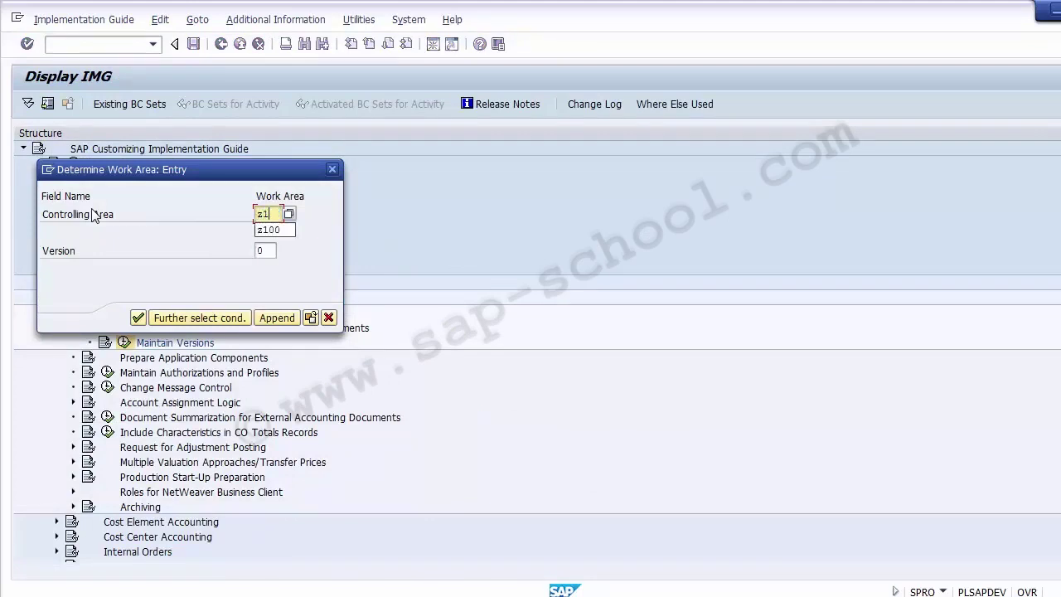
text(00)
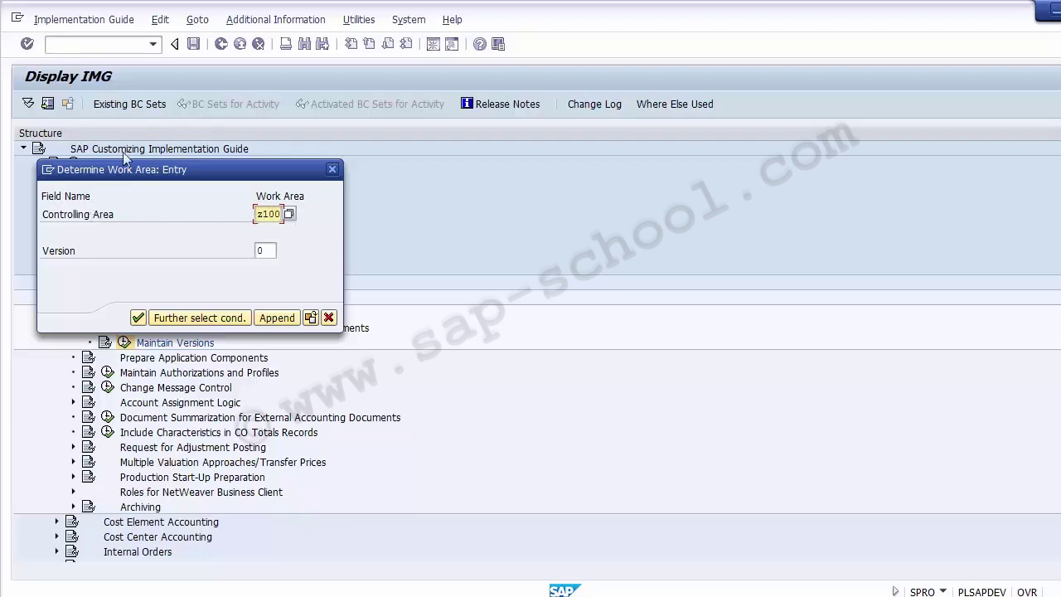
click(138, 318)
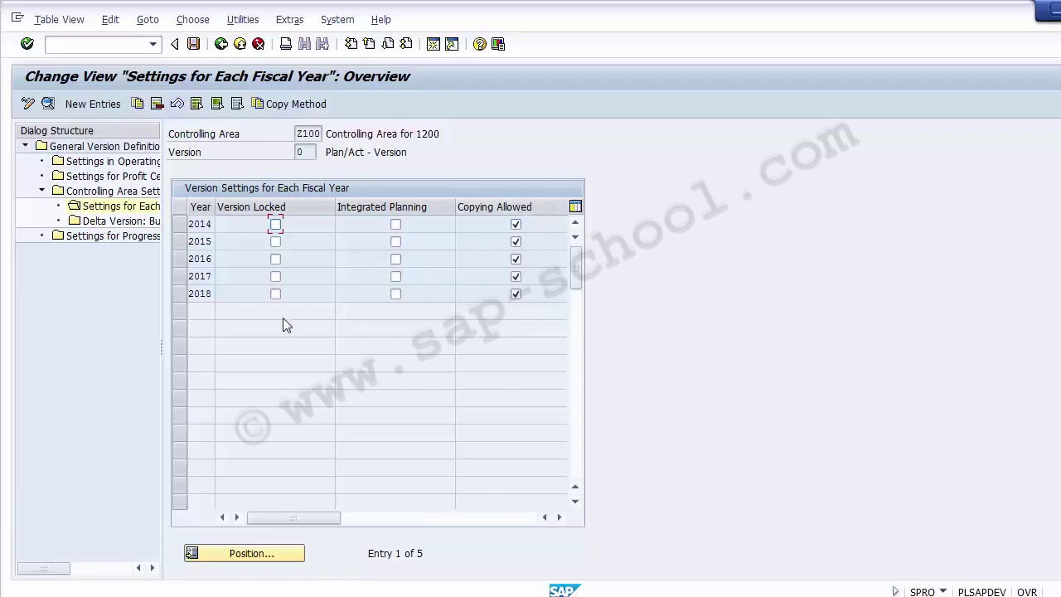
Save the fiscal year settings of version 0 under the proposed customizing request and return to Maintain Versions in the implementation guide
click(194, 45)
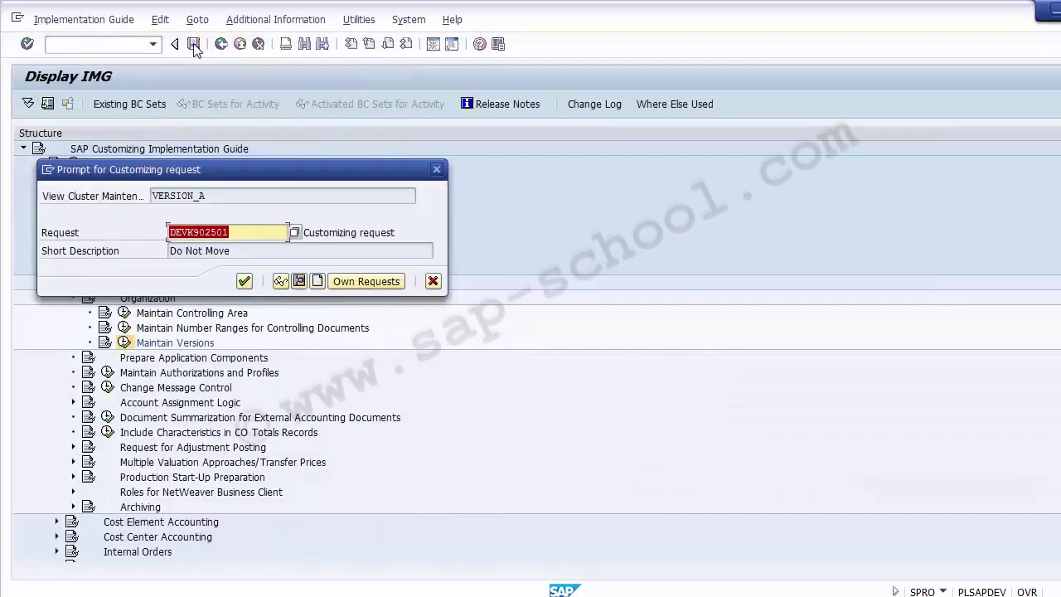
click(245, 281)
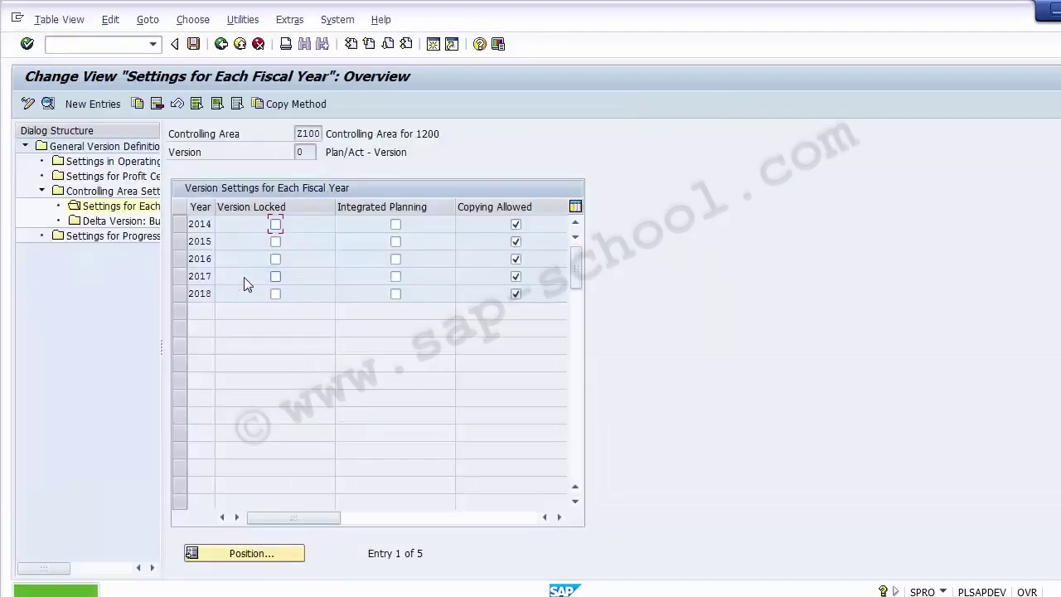
click(221, 44)
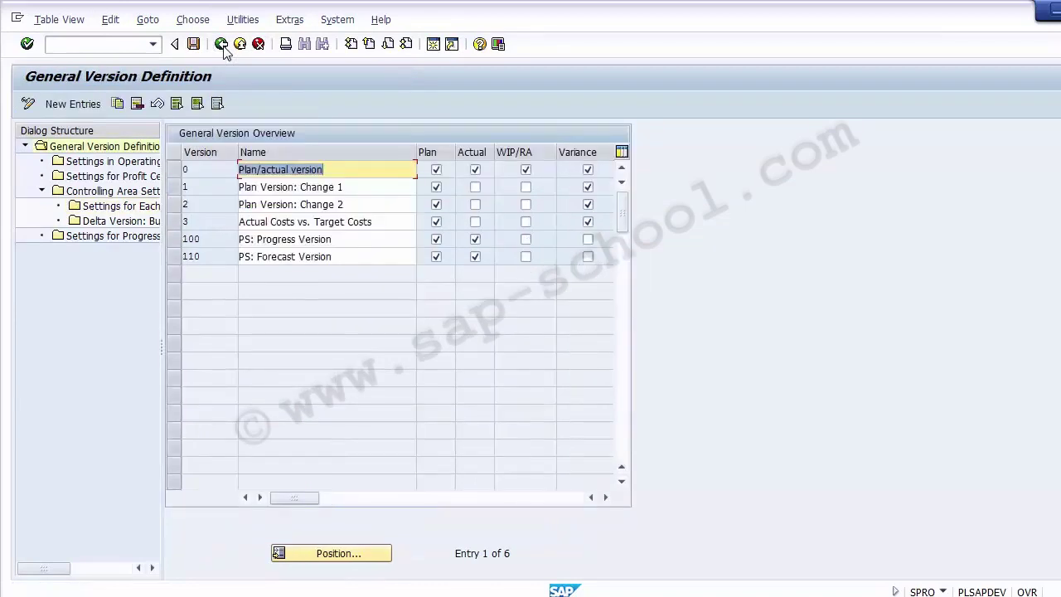
click(221, 44)
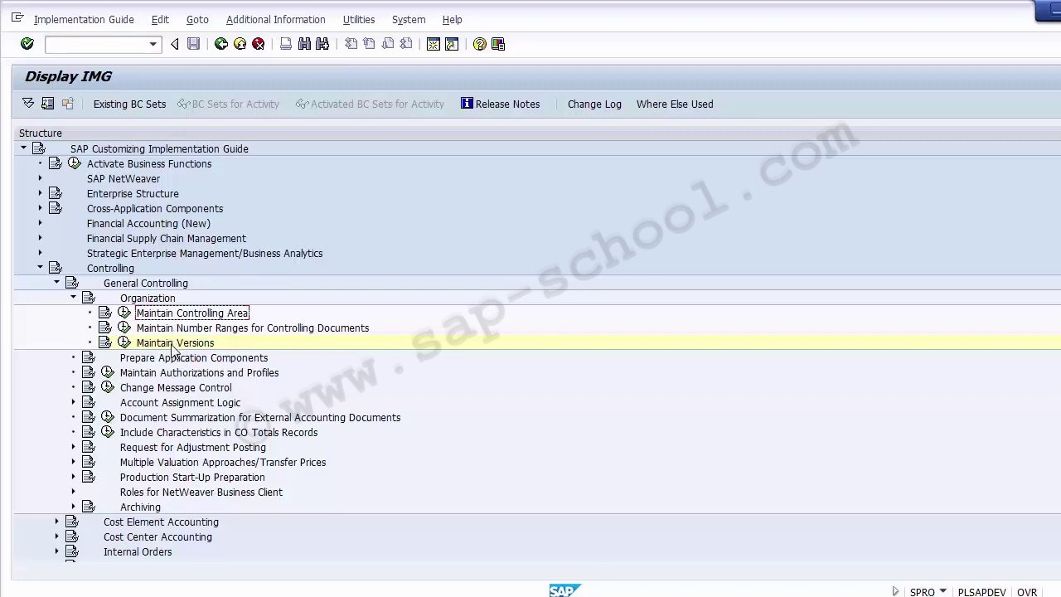
click(174, 343)
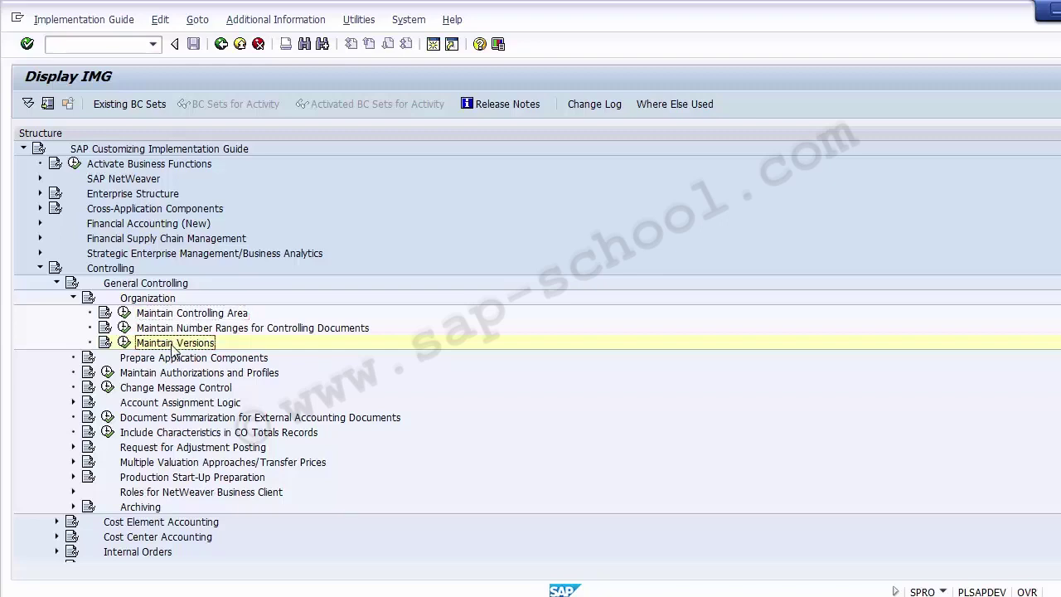